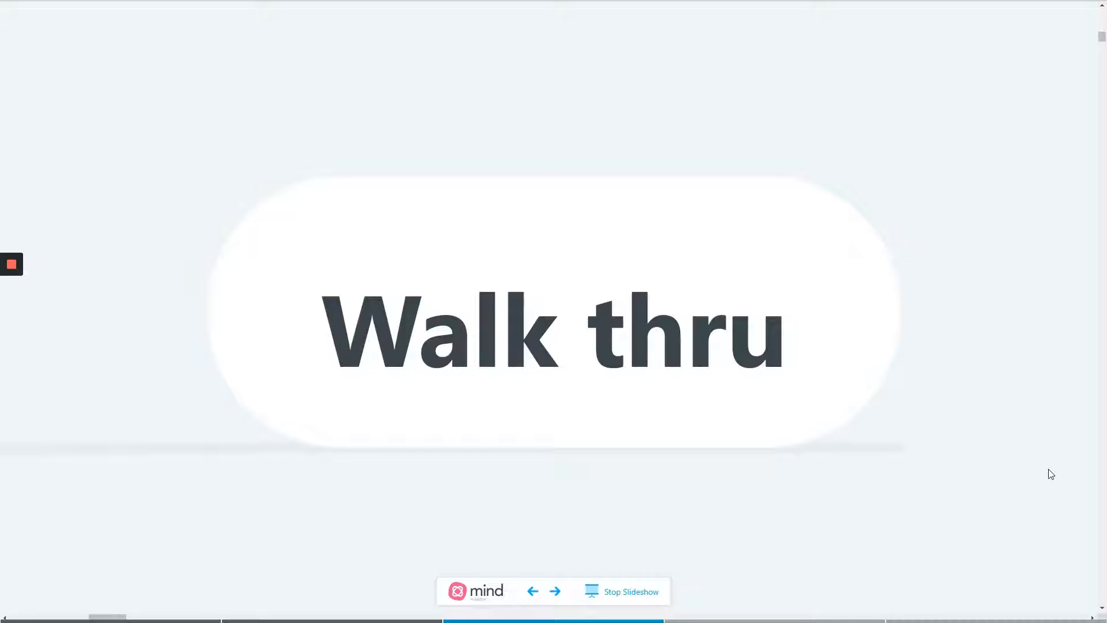
key(Right)
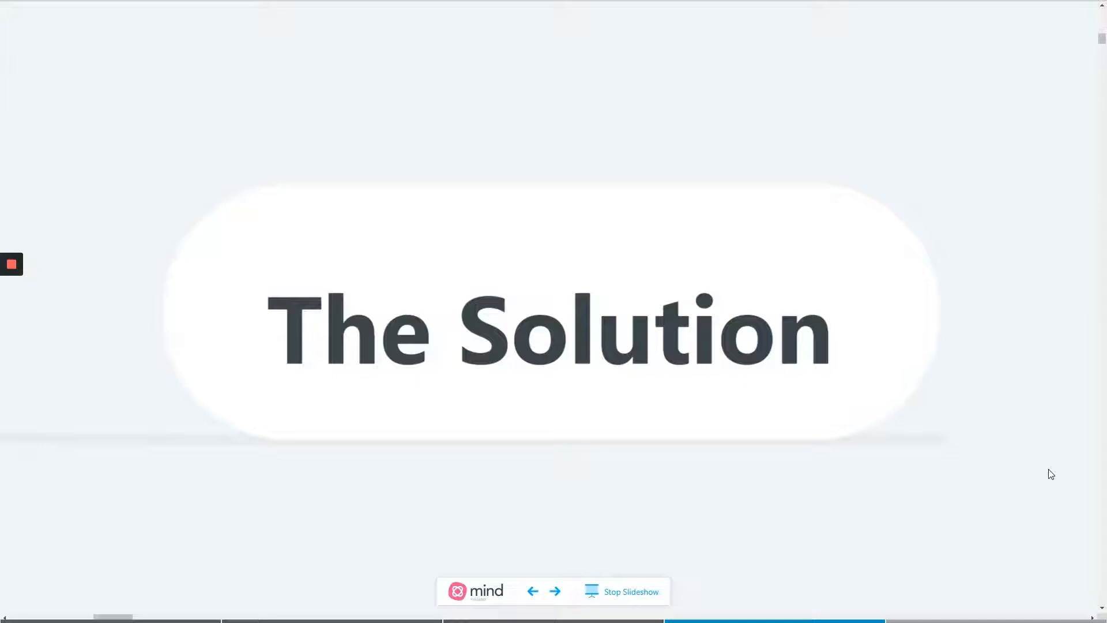
key(Right)
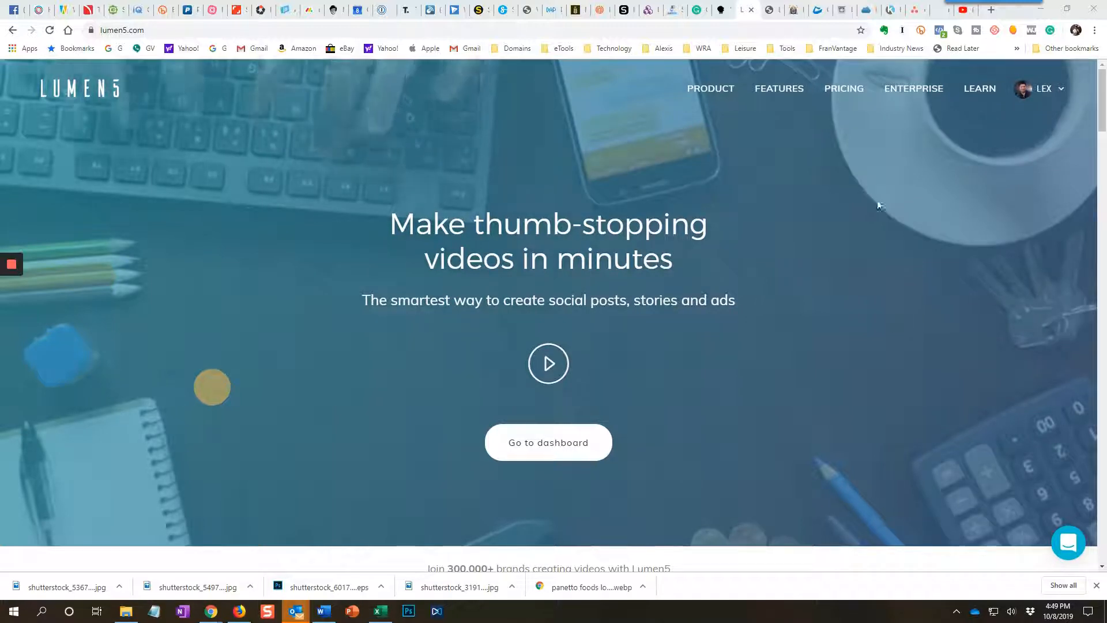
Open the video dashboard and look over the Instant Videos and Brand Presets sections, returning to Your videos.
click(1041, 89)
click(1014, 130)
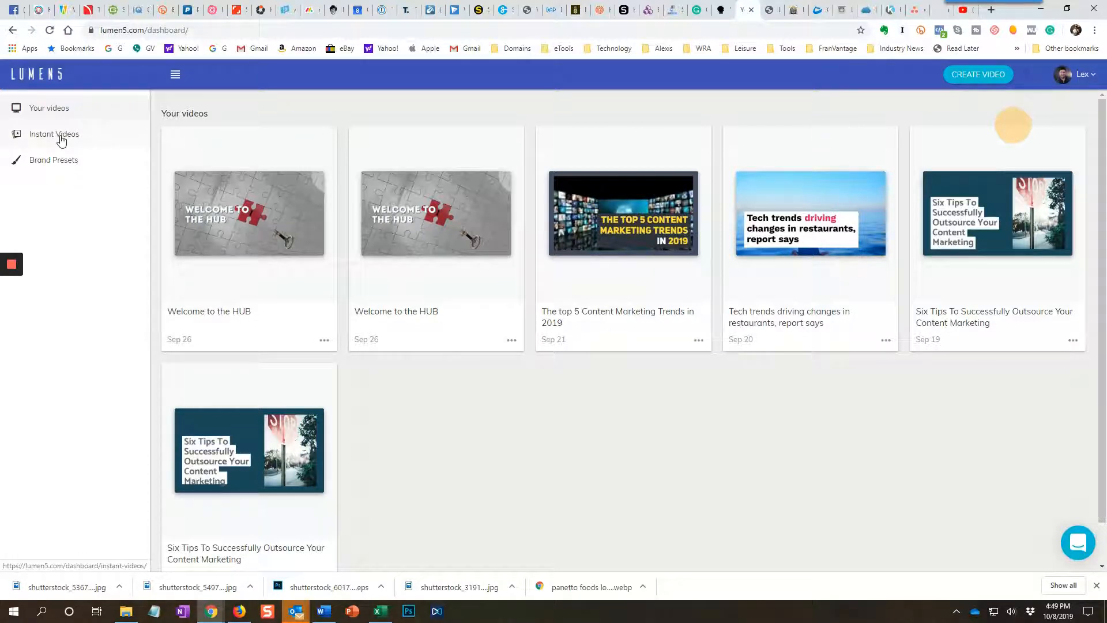
click(61, 139)
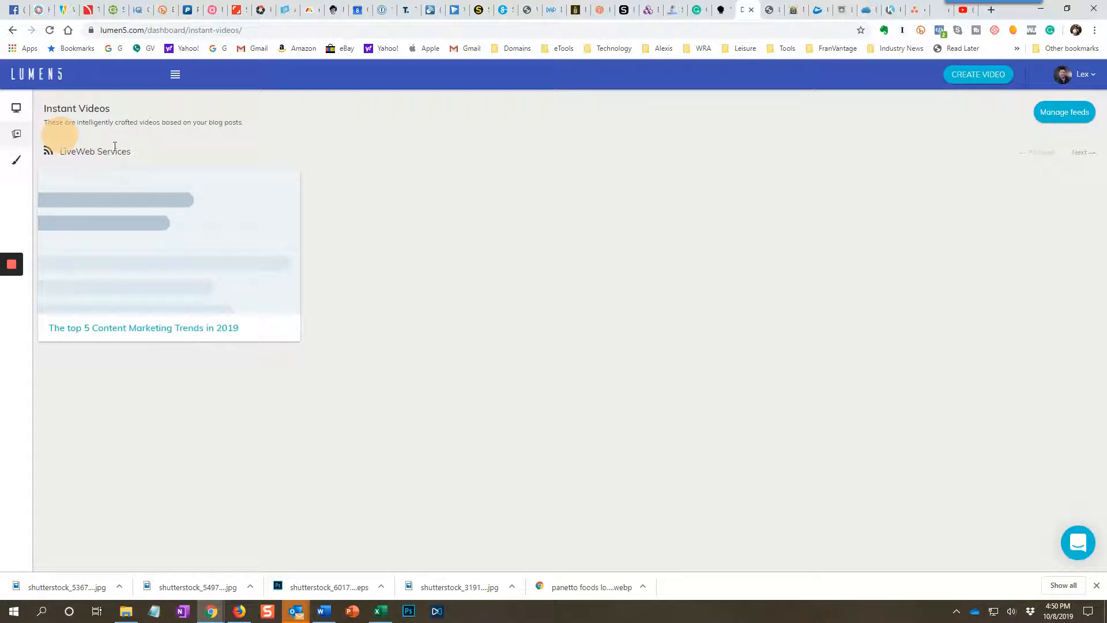
click(22, 113)
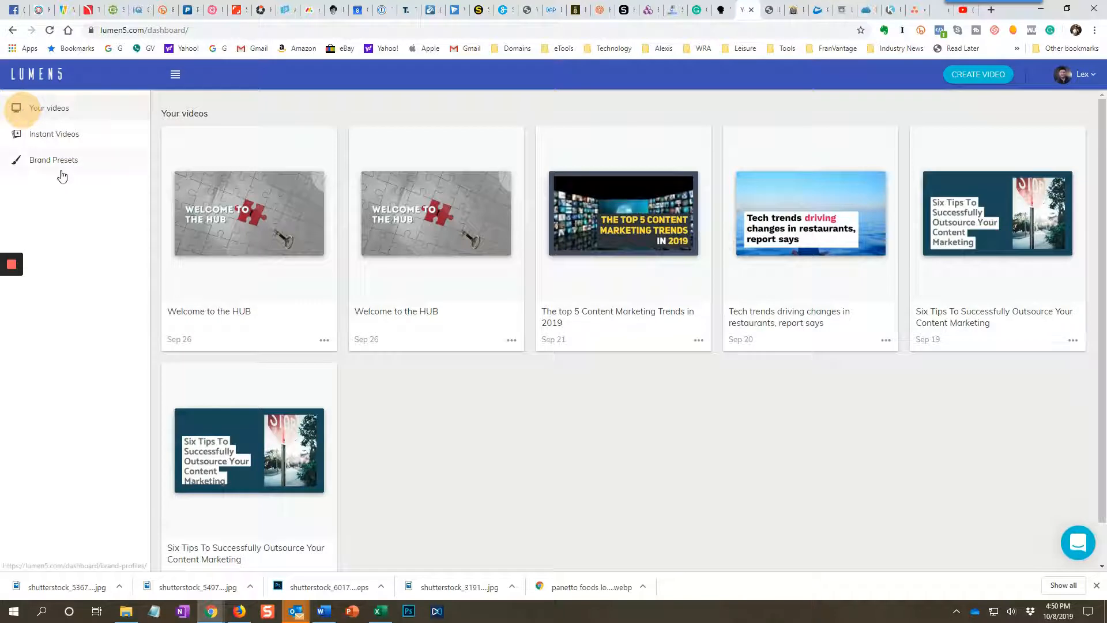
click(60, 170)
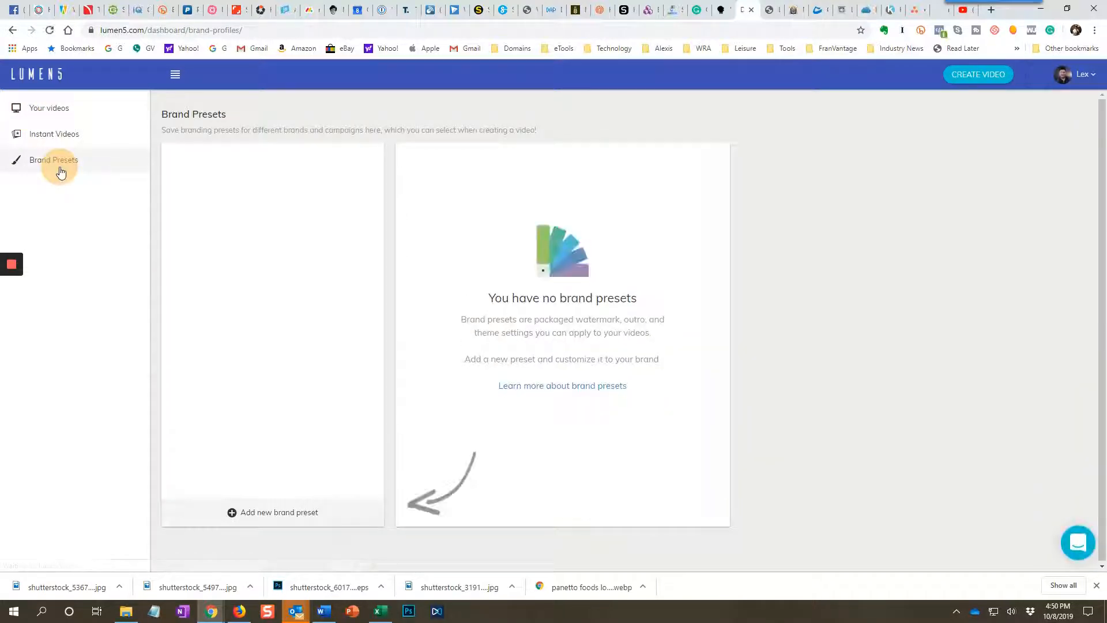
click(43, 109)
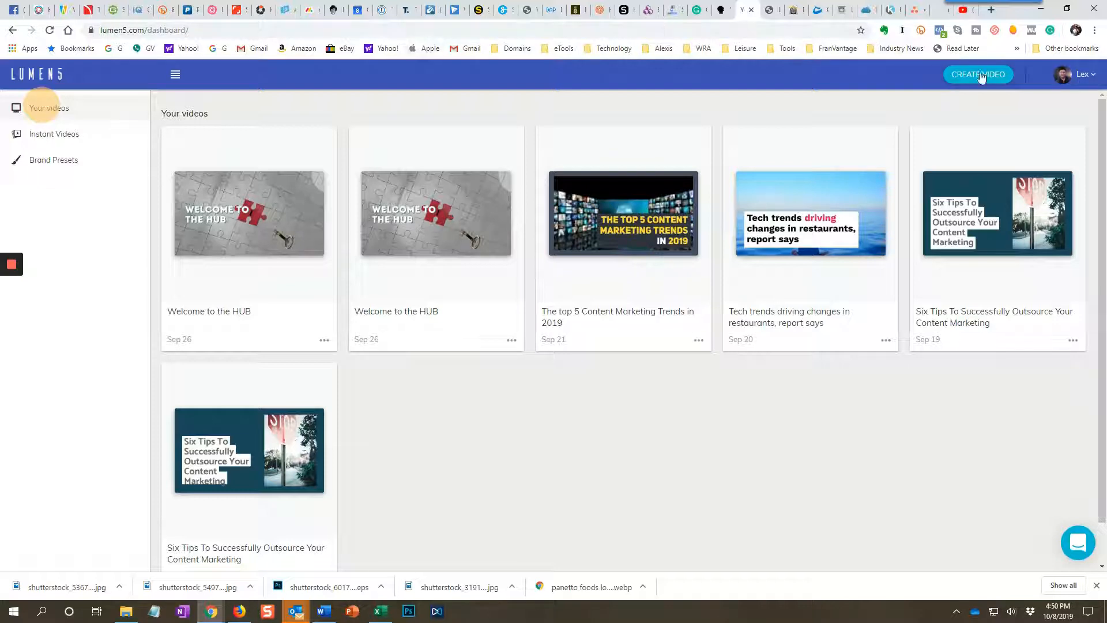
Create a new video that starts with some text, using the copied article on calculating food cost as its story content.
click(978, 76)
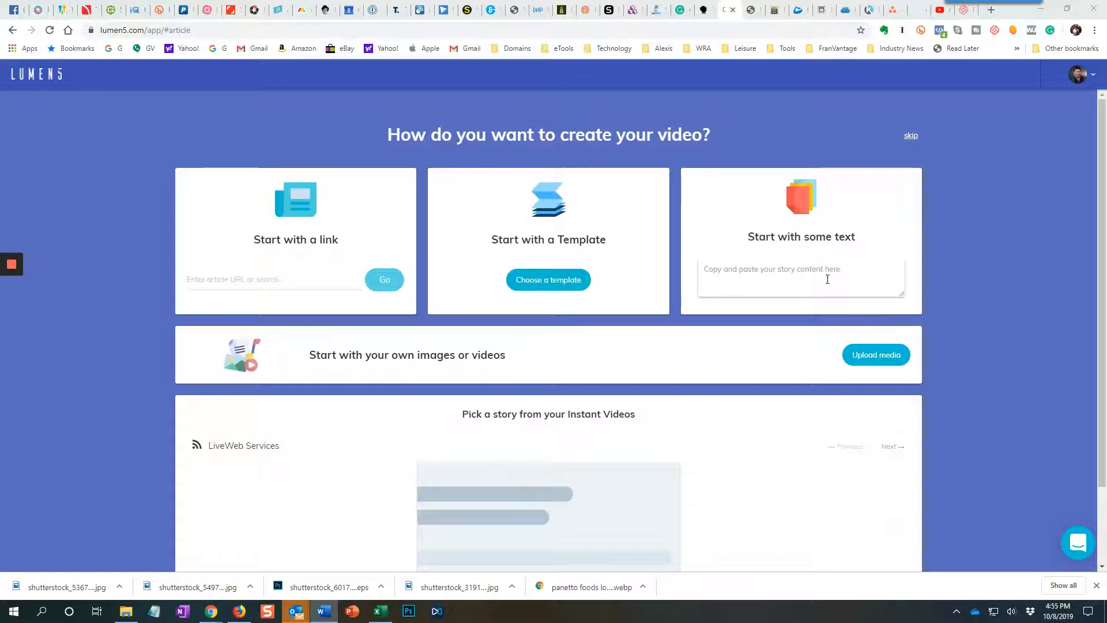
click(799, 273)
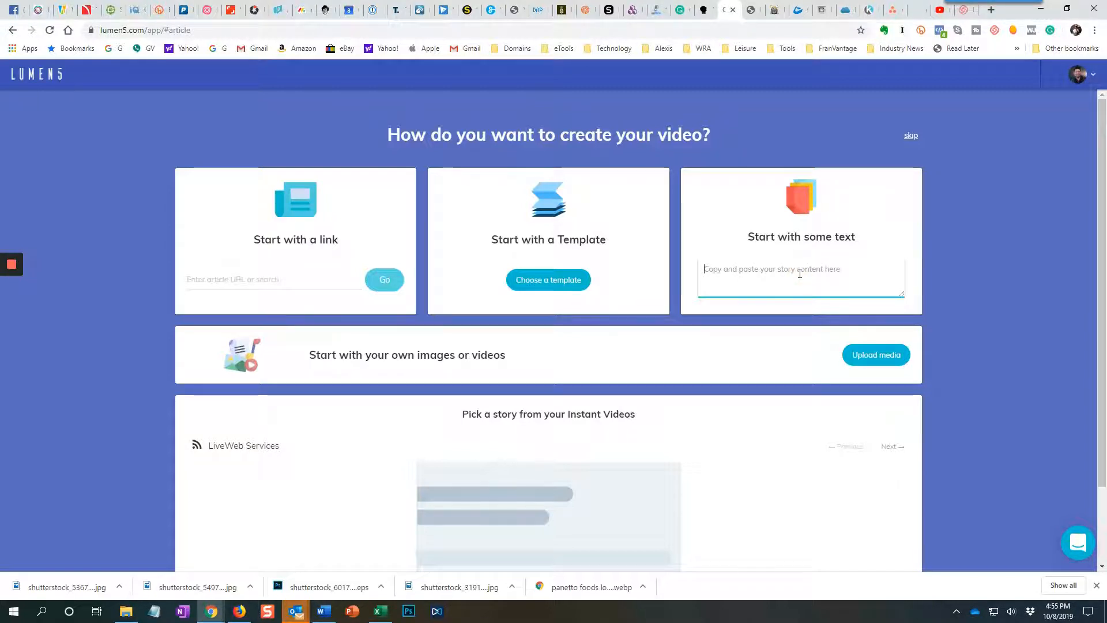
key(ctrl+v)
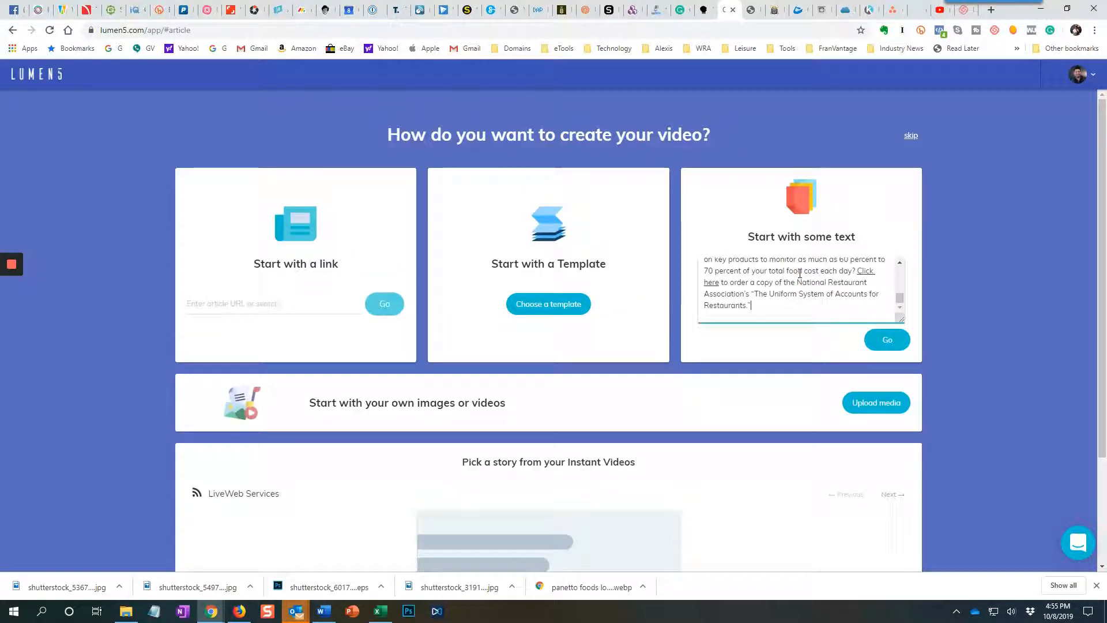
click(887, 341)
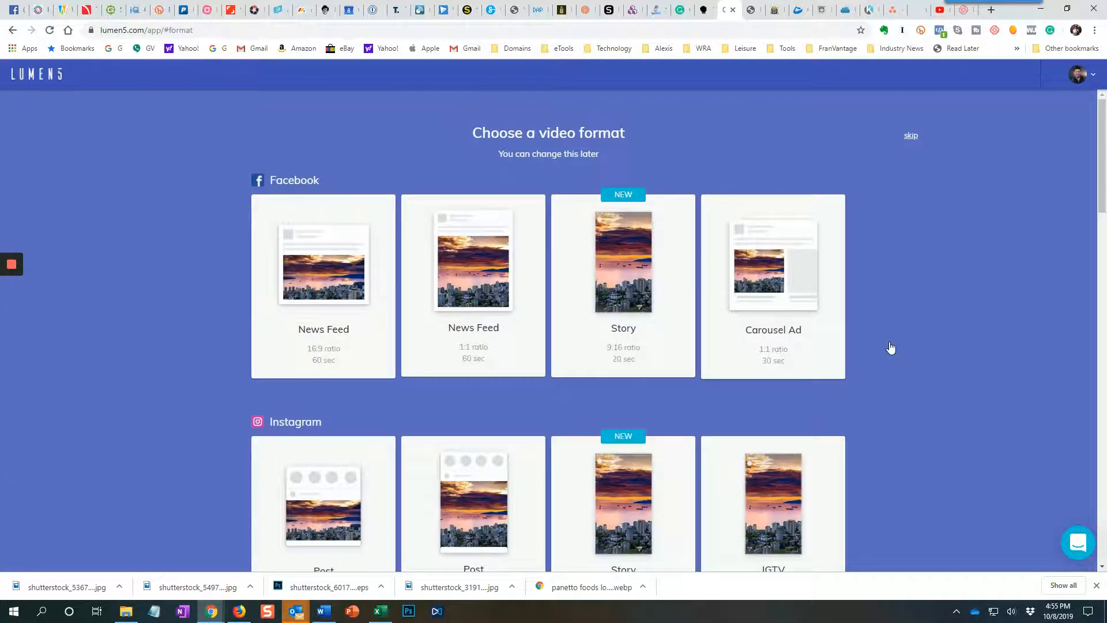
Choose a 16:9 video format and the "Every Moment" theme with the canyon background.
scroll(890, 347, down, 2)
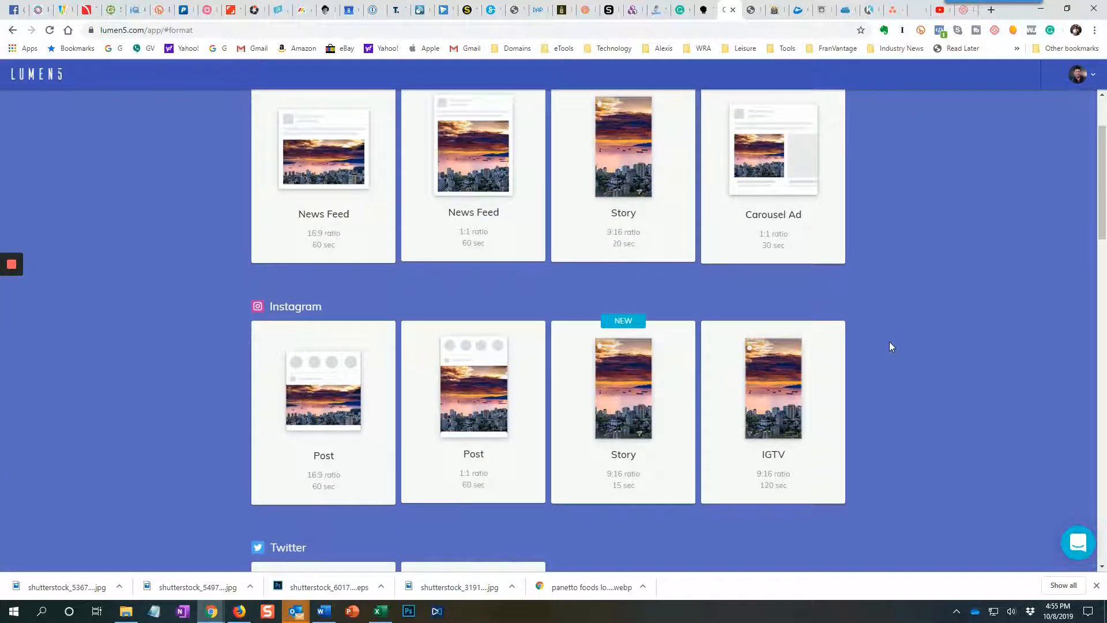
scroll(889, 342, down, 9)
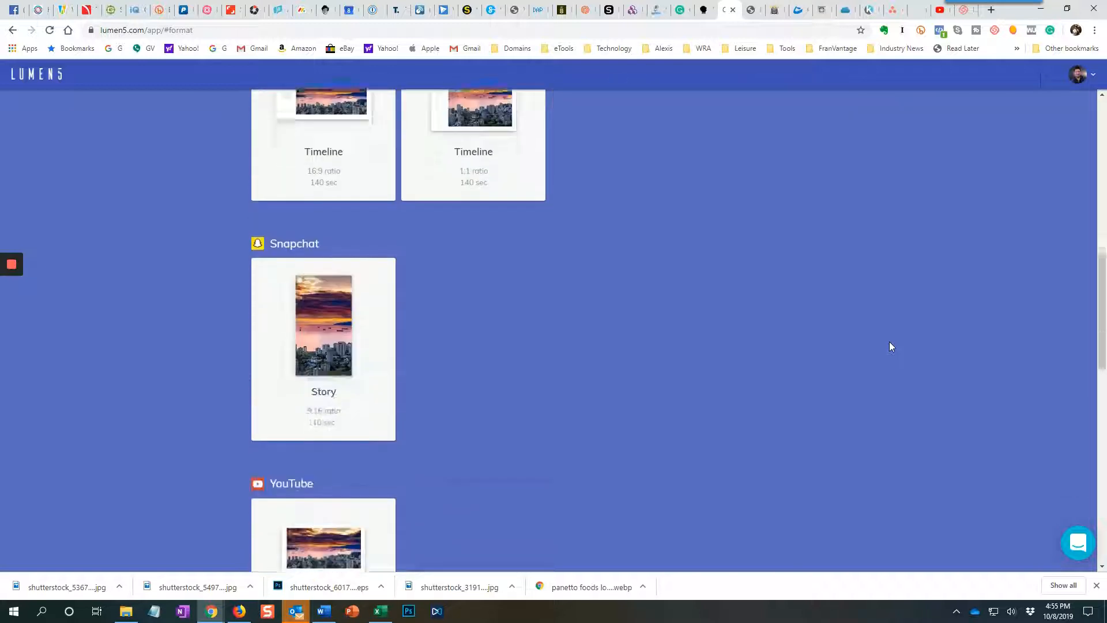
scroll(889, 346, down, 4)
click(325, 402)
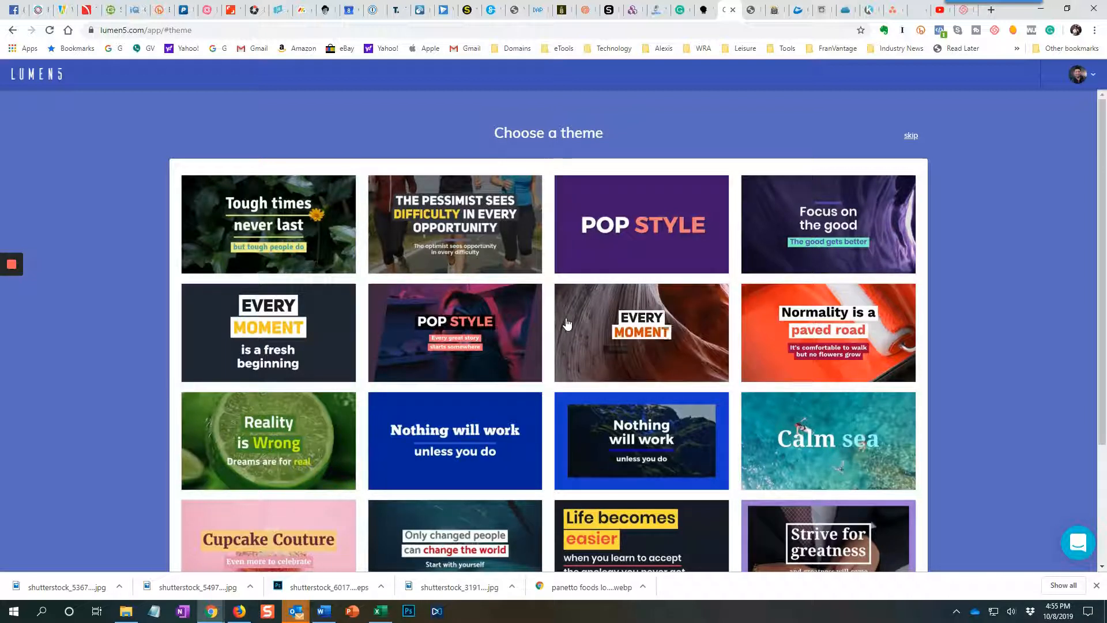
click(615, 338)
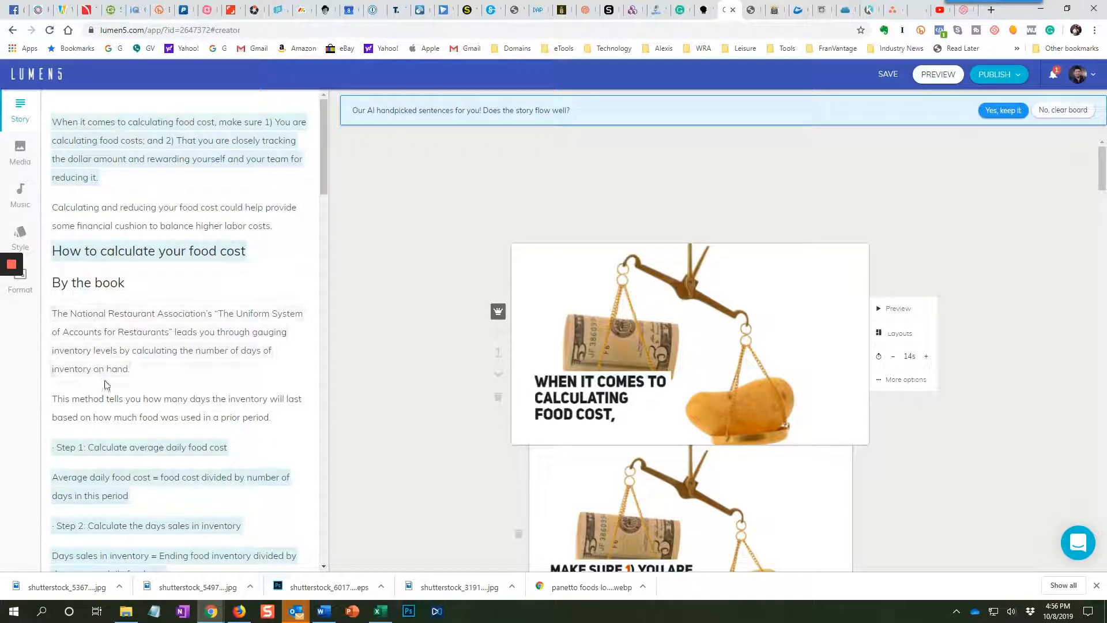
Review the article text beside the storyboard to see which sentences are highlighted for the video and which are left out.
scroll(104, 383, down, 6)
scroll(106, 385, down, 5)
scroll(105, 385, down, 8)
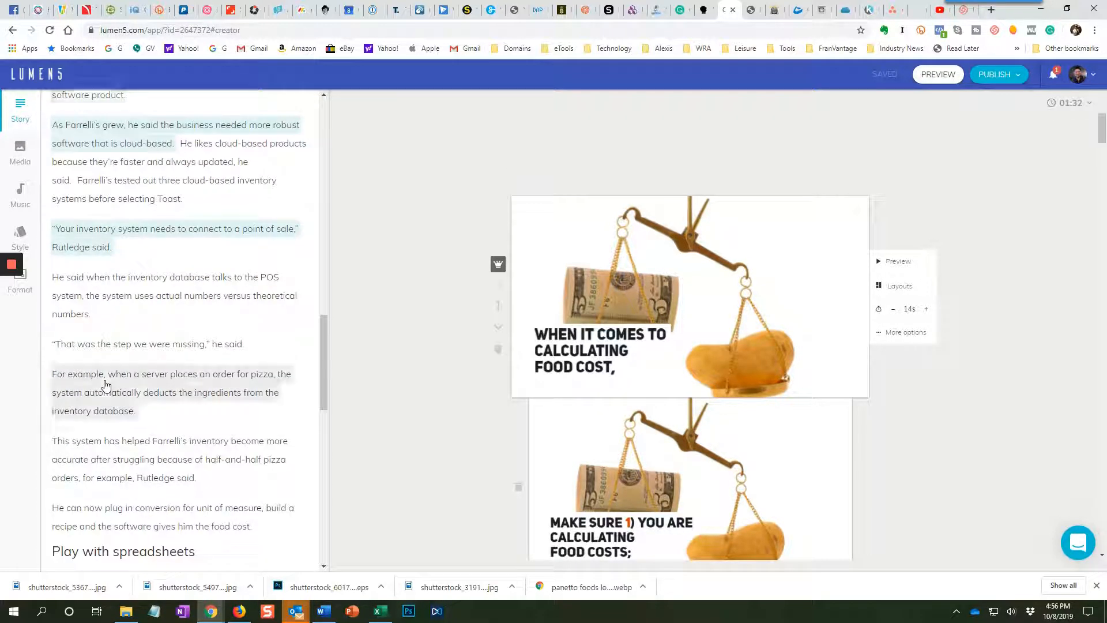
scroll(105, 385, down, 5)
scroll(105, 385, down, 1)
scroll(106, 385, up, 6)
scroll(969, 302, down, 3)
scroll(969, 302, down, 3)
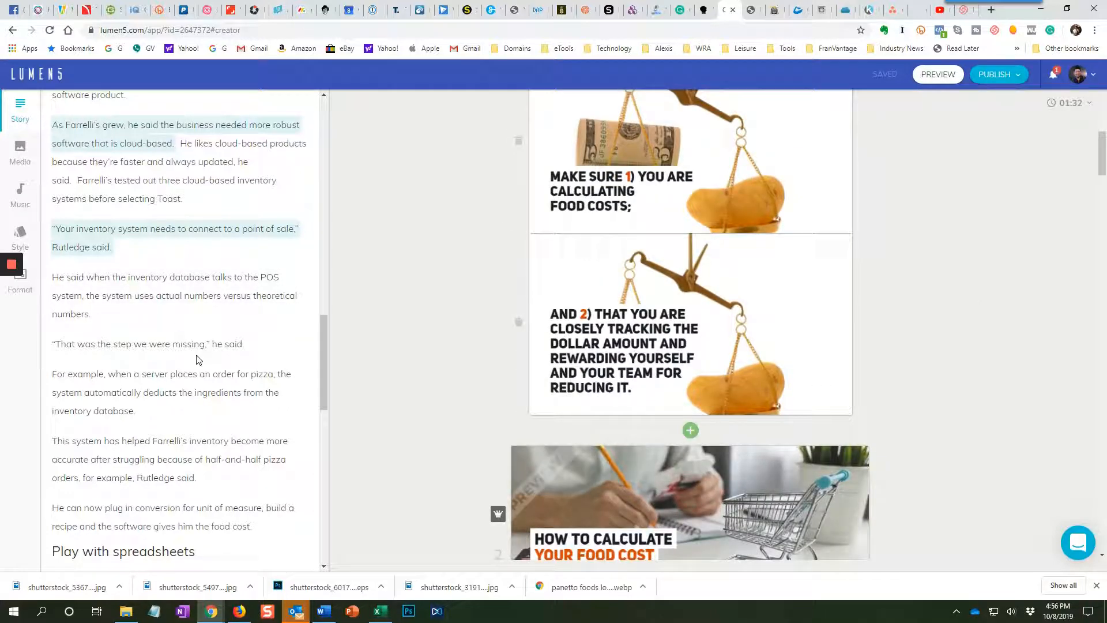
scroll(198, 359, up, 2)
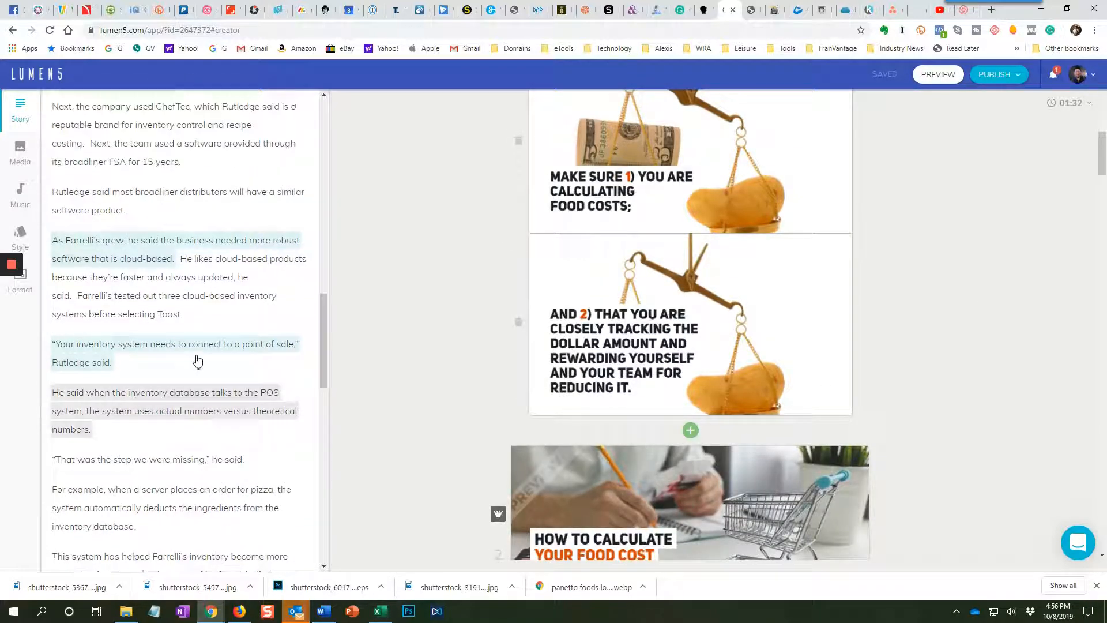
scroll(197, 359, down, 7)
scroll(198, 359, down, 2)
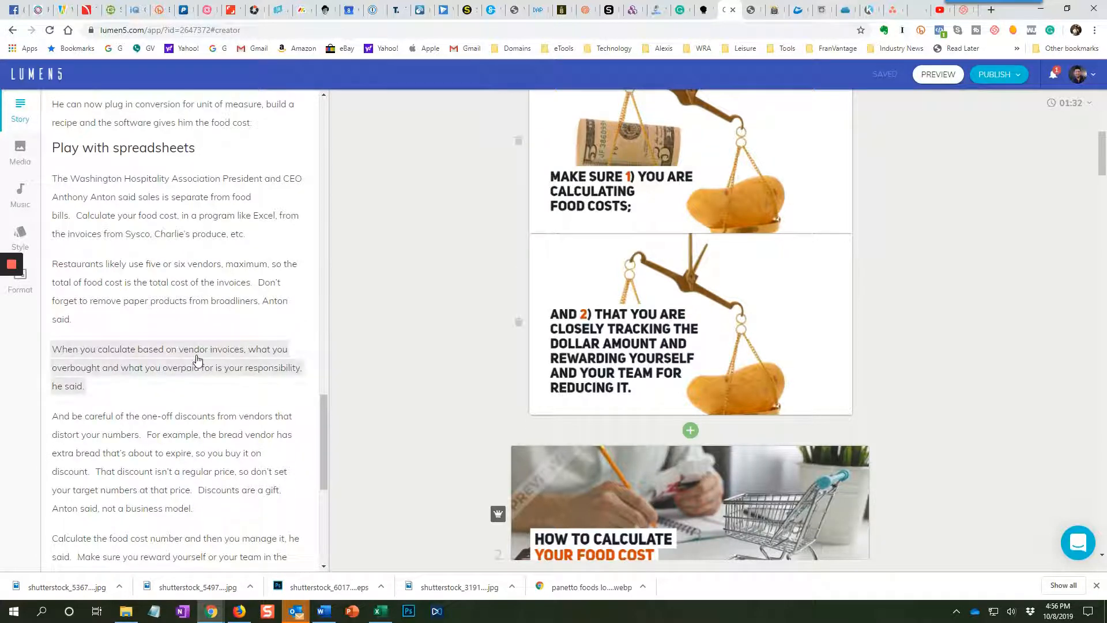
scroll(198, 359, up, 7)
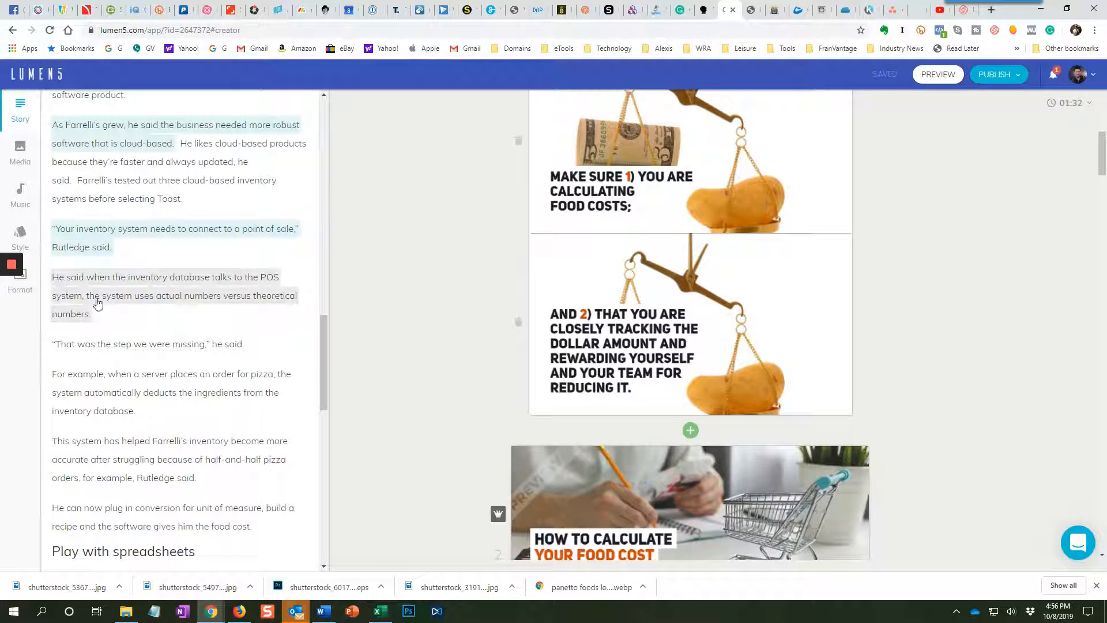
scroll(94, 303, up, 7)
scroll(96, 303, up, 7)
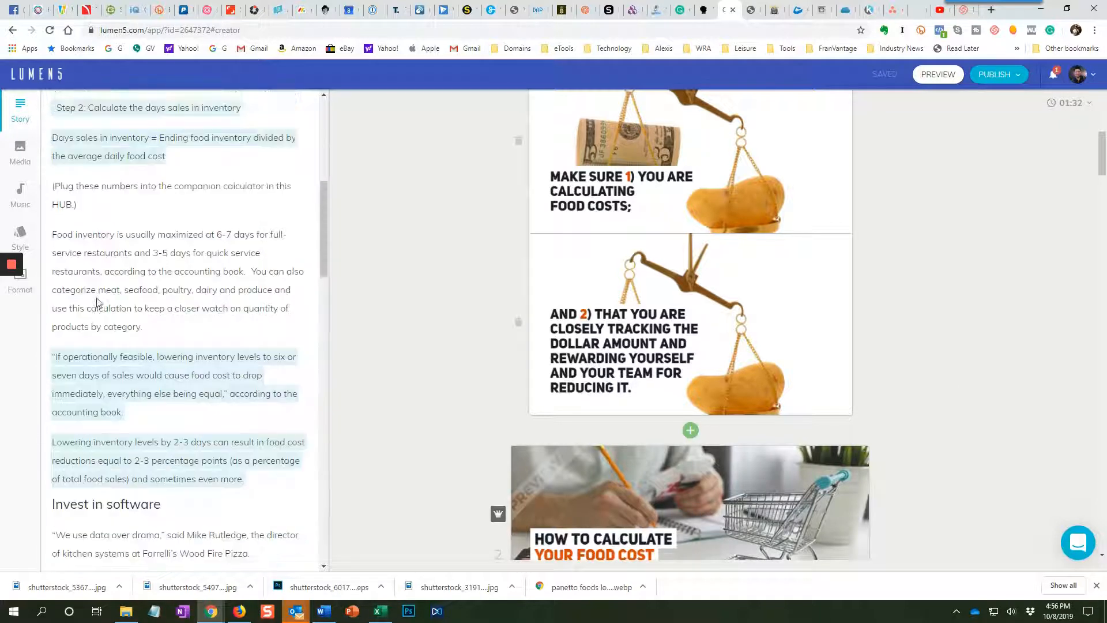
scroll(96, 301, down, 3)
scroll(96, 303, down, 14)
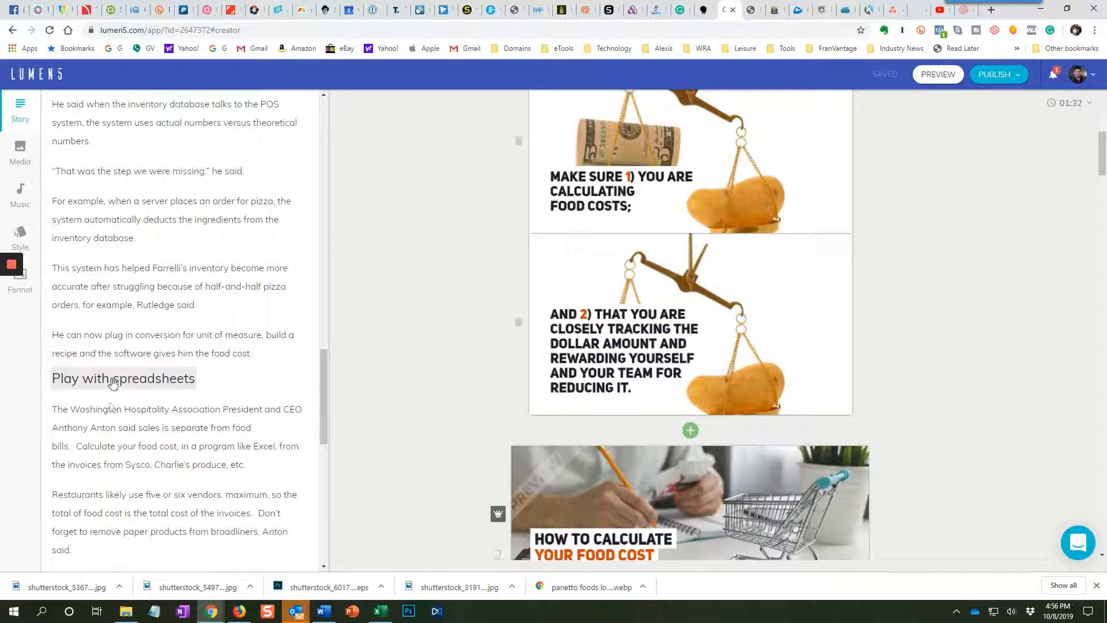
Add the heading "Play with spreadsheets" and the sentences on calculating food cost in Excel and using five or six vendors as scenes.
click(112, 380)
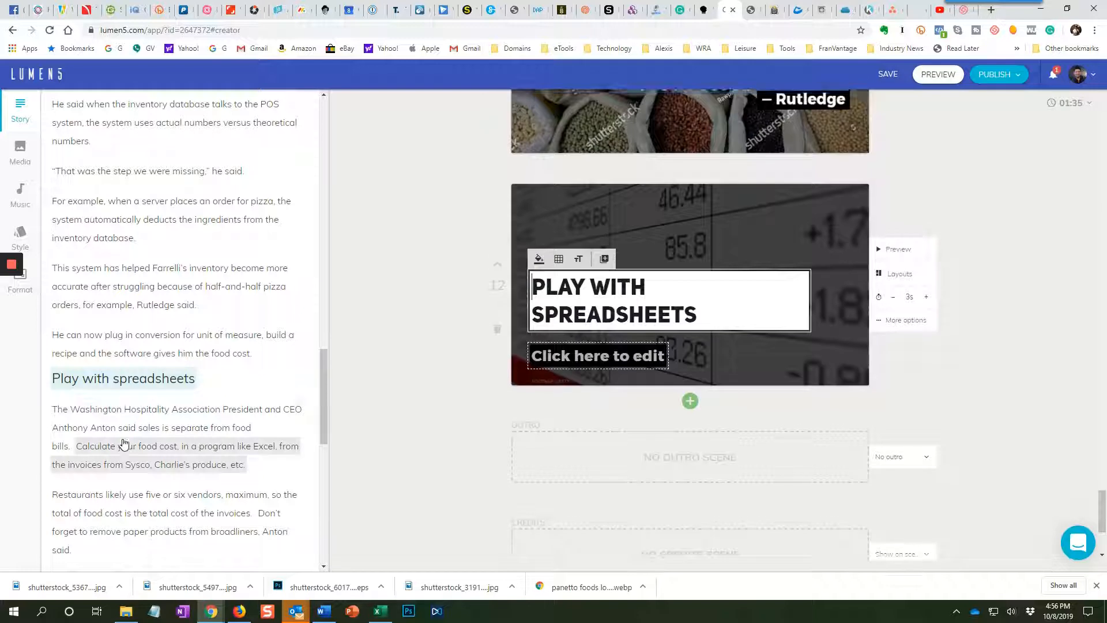
click(122, 445)
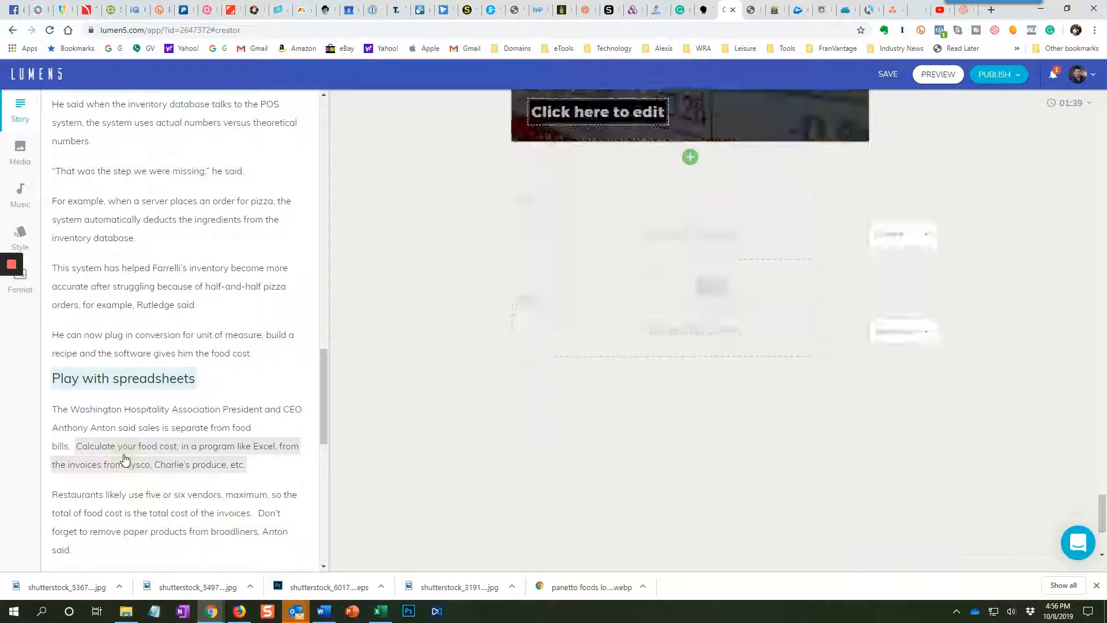
click(125, 513)
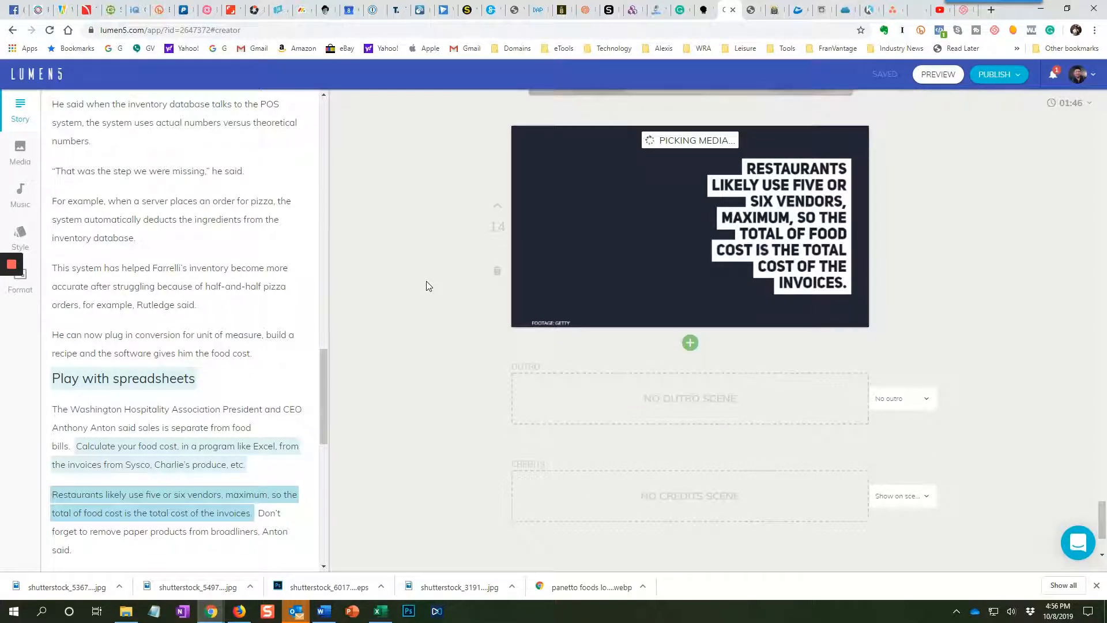
Add the sentence starting "Food inventory is usually maximized at 6-7 days" to the storyboard as another scene.
scroll(232, 240, up, 5)
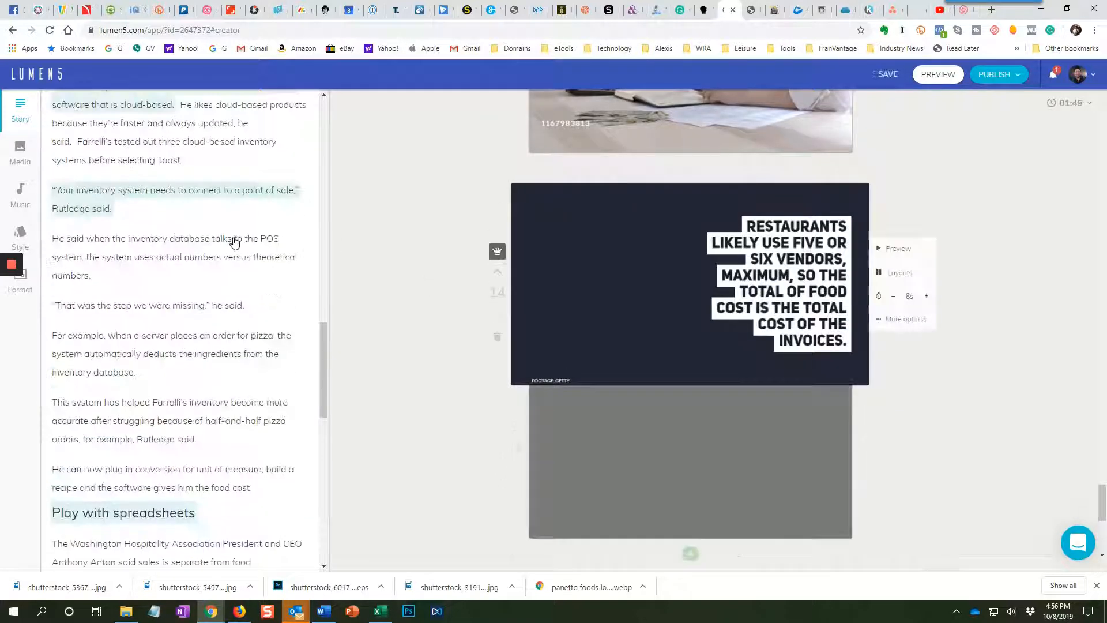
scroll(233, 241, up, 20)
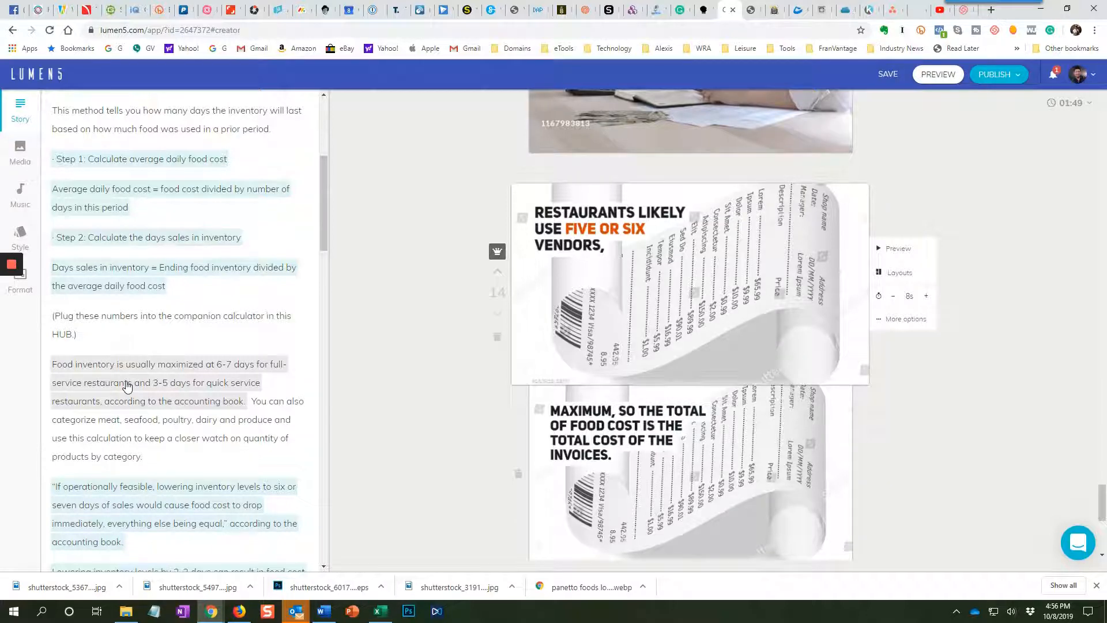
click(127, 386)
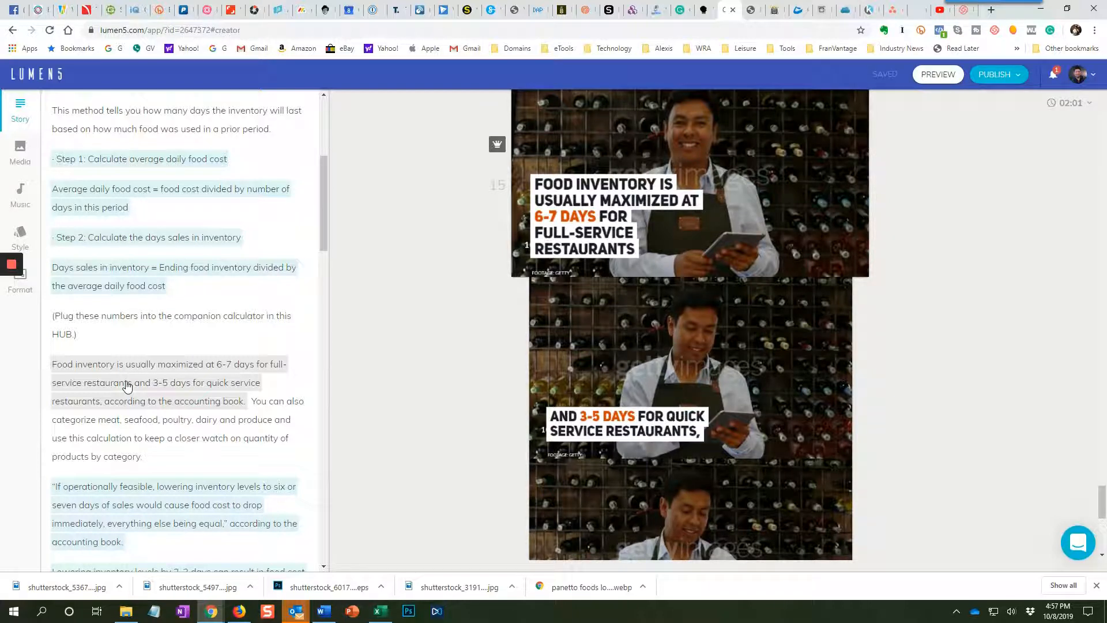
click(247, 357)
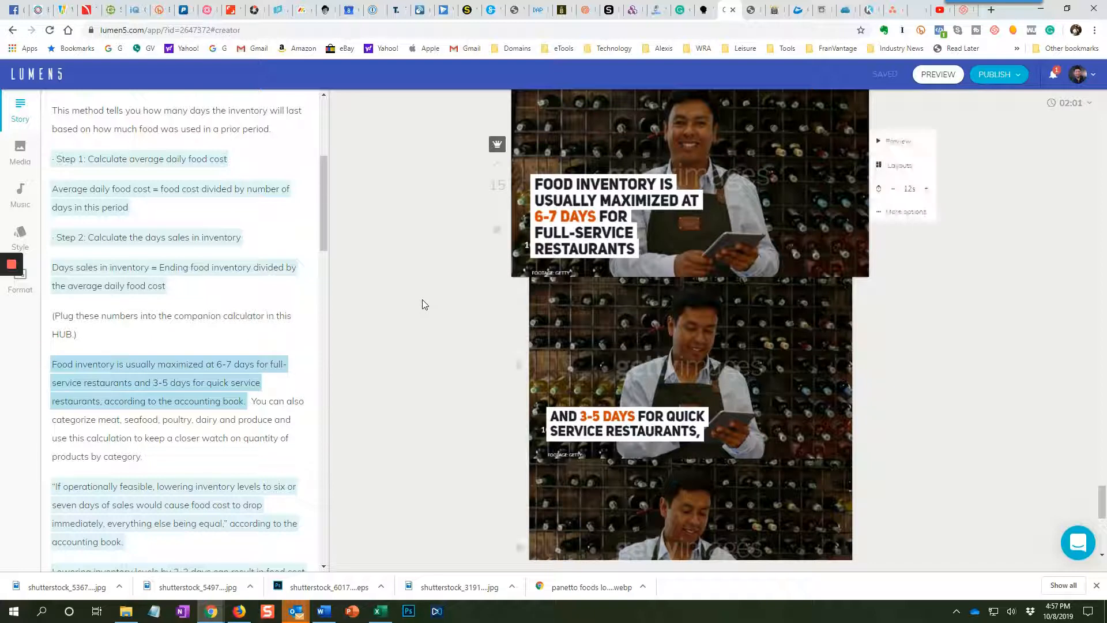
Look back through the storyboard from the food inventory scene to the earlier scenes, examining their captions and media.
scroll(419, 299, up, 7)
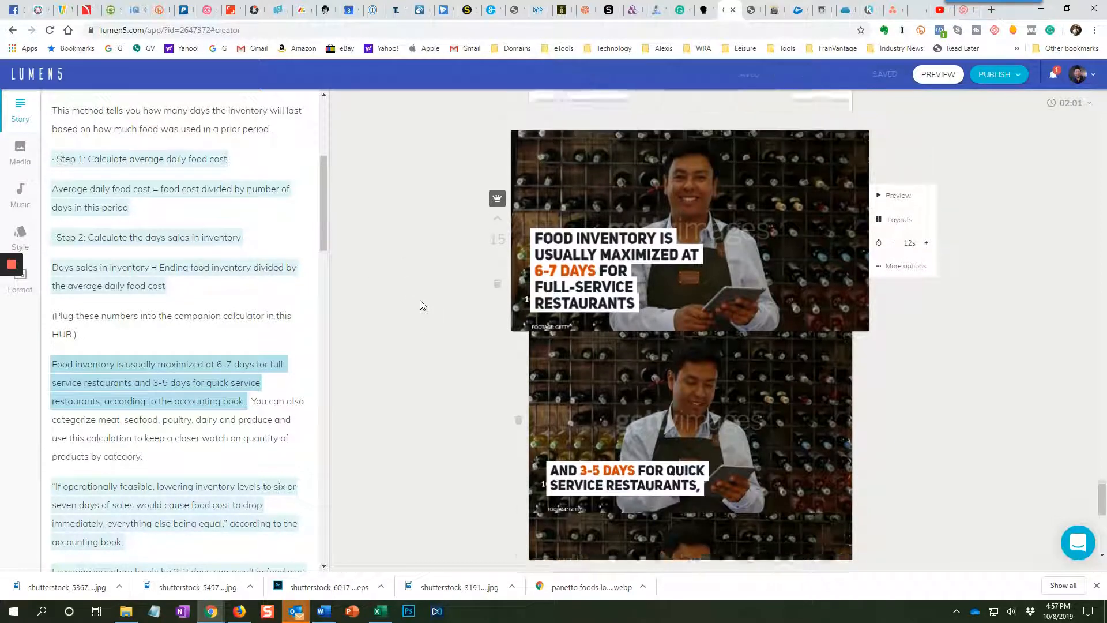
scroll(419, 305, up, 10)
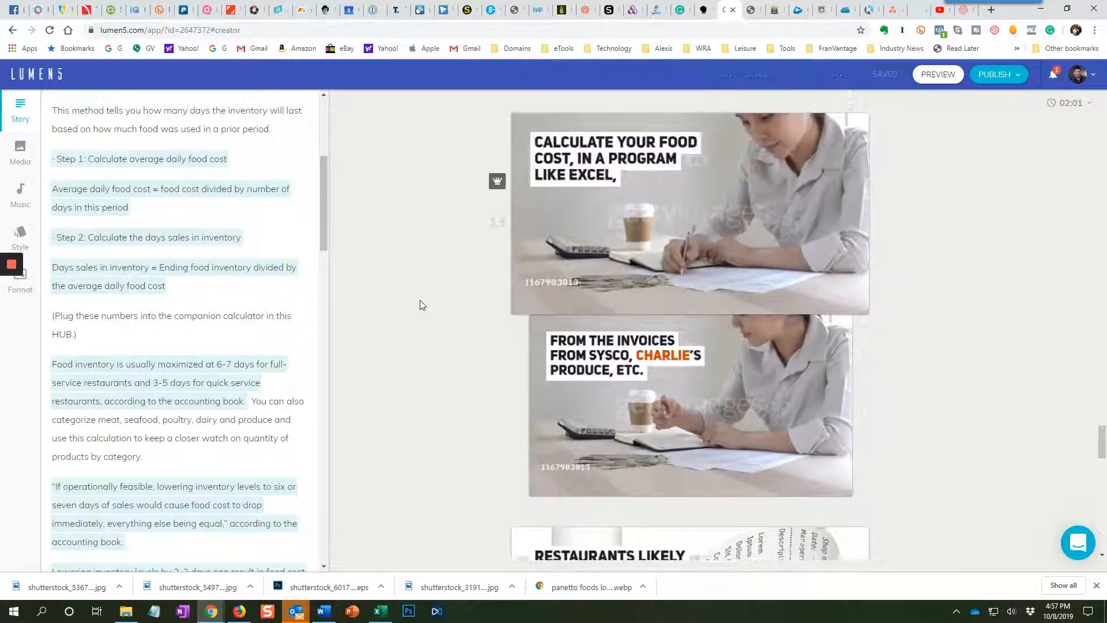
scroll(419, 304, up, 9)
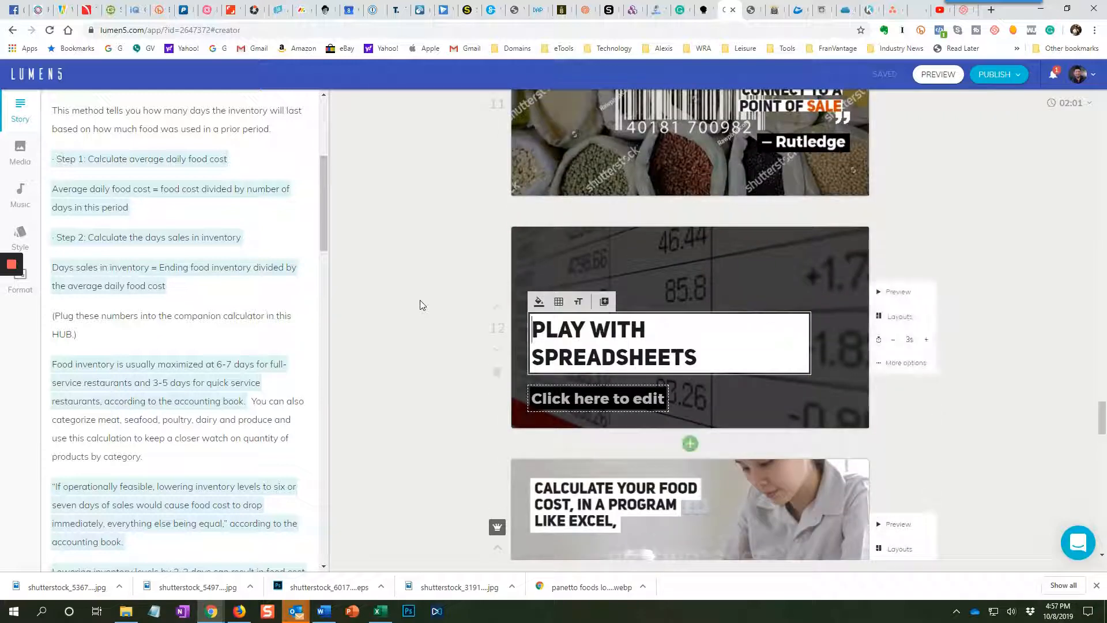
scroll(420, 305, up, 8)
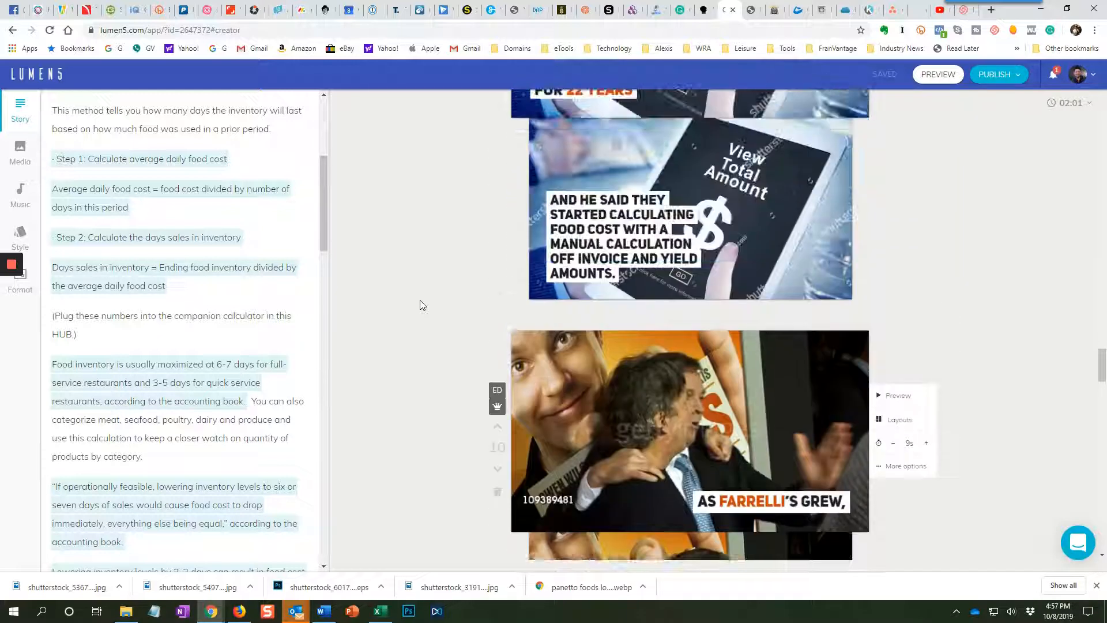
scroll(419, 304, up, 8)
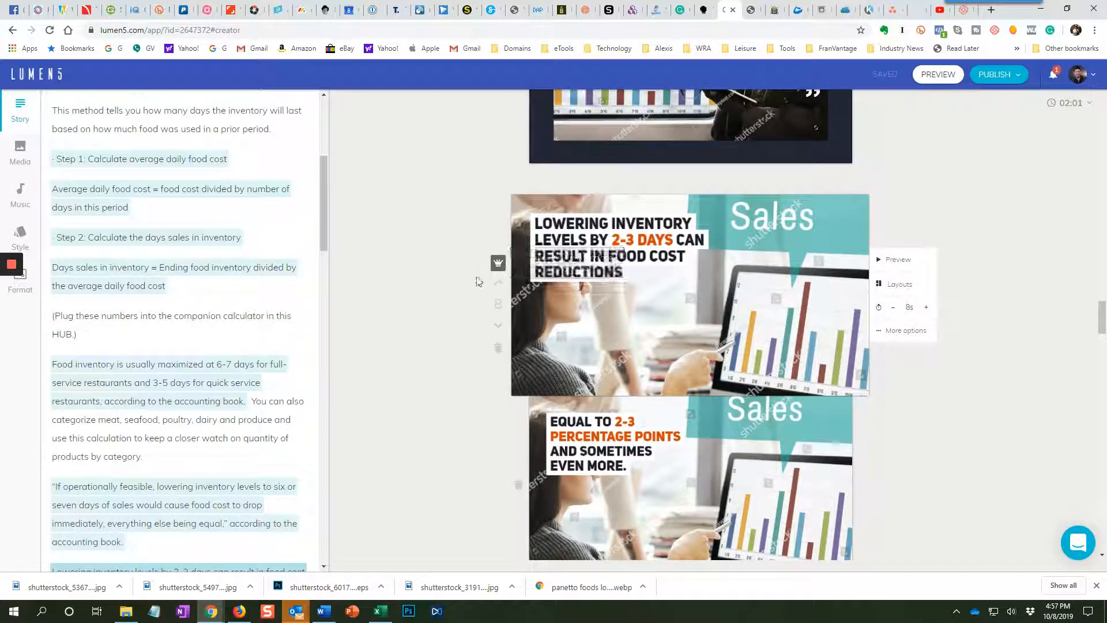
scroll(392, 323, up, 1)
scroll(376, 331, up, 10)
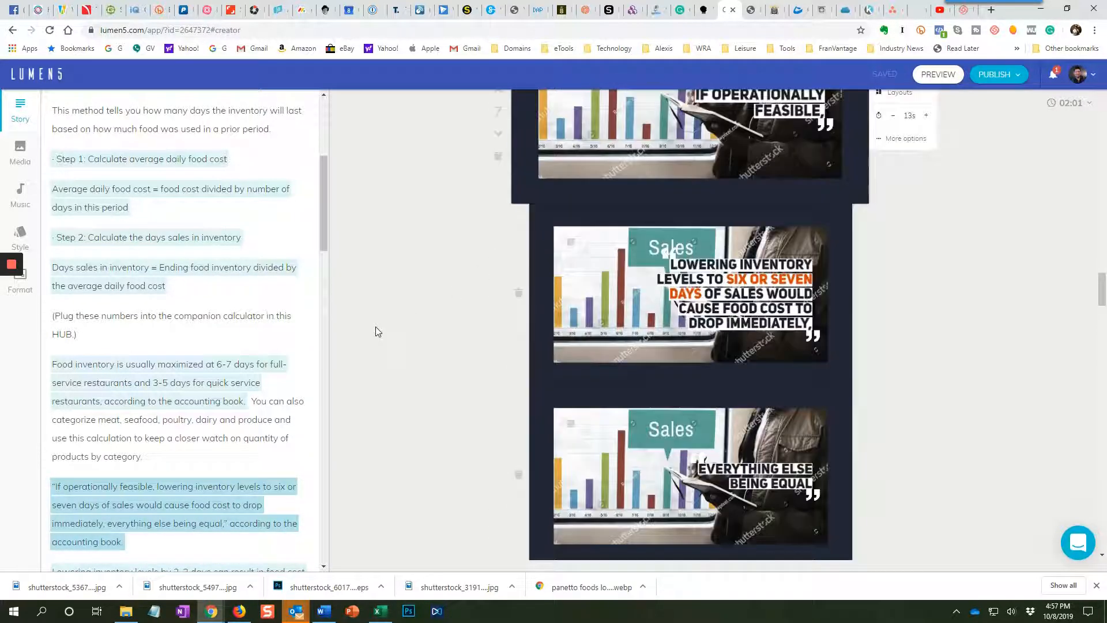
Examine the captions and media of the scenes from the lowering-inventory quote back to the opening scene, including their premium media markers.
scroll(376, 331, up, 10)
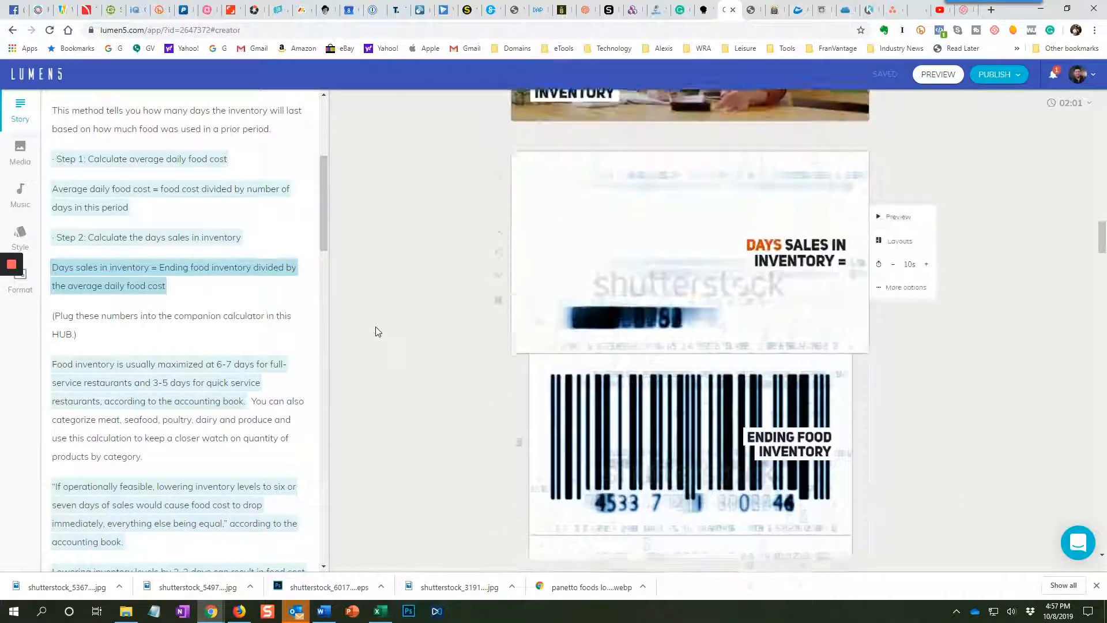
scroll(375, 331, up, 5)
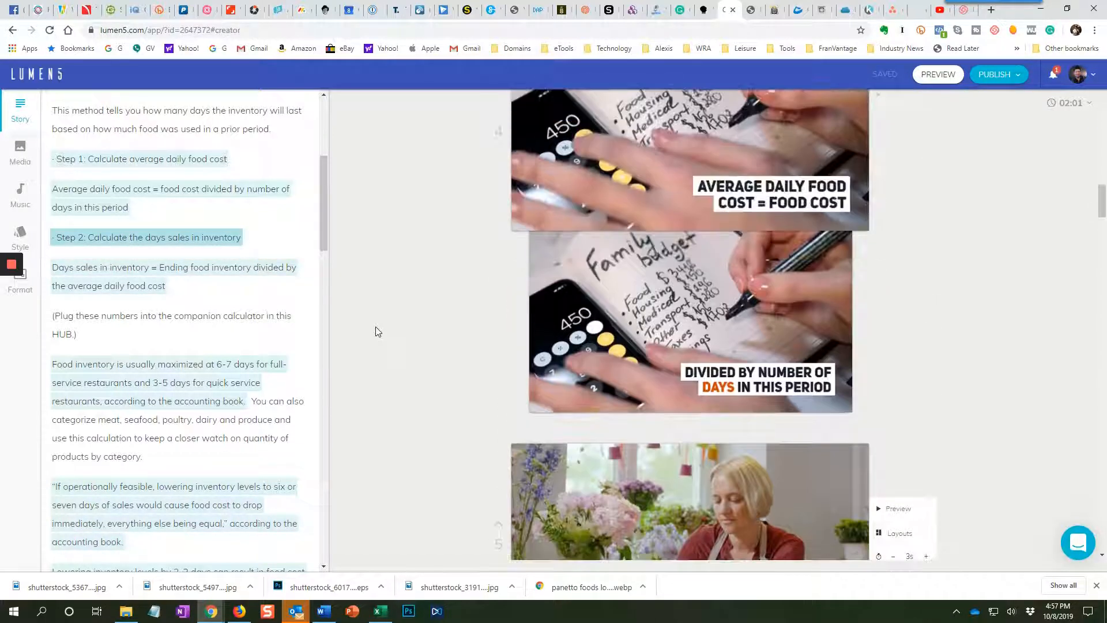
scroll(461, 392, down, 2)
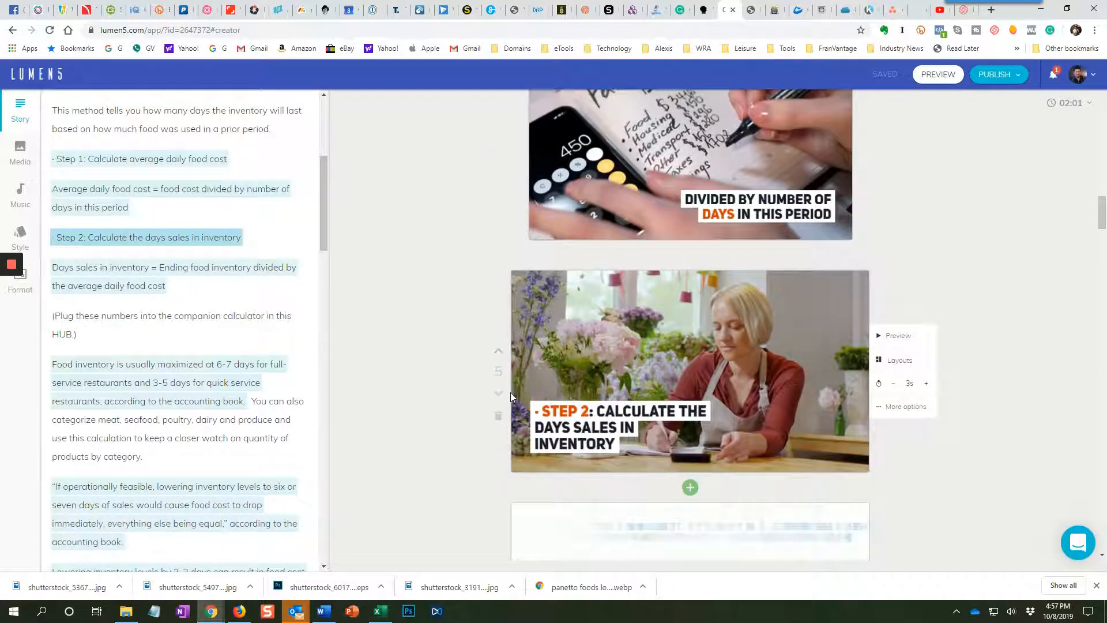
scroll(499, 339, up, 1)
scroll(497, 334, up, 10)
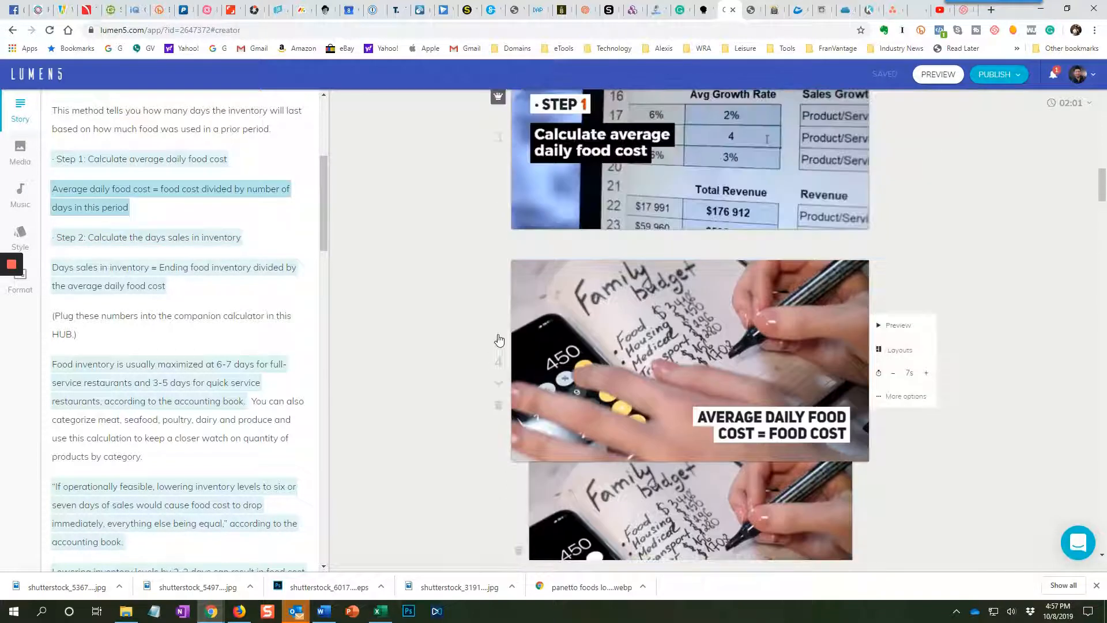
scroll(507, 292, up, 5)
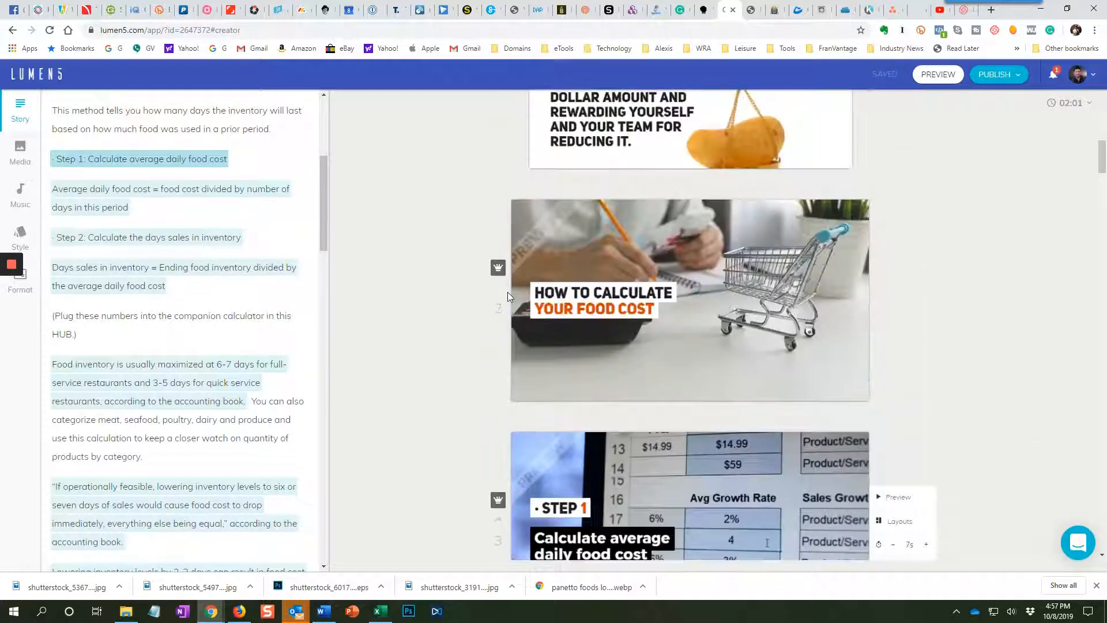
scroll(508, 292, up, 5)
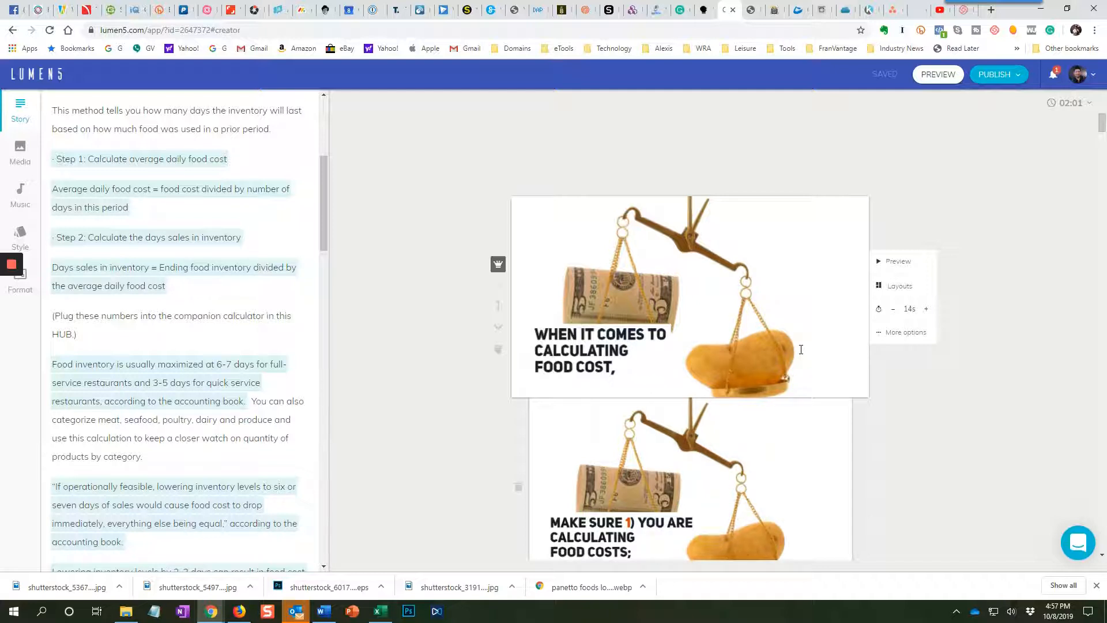
scroll(801, 349, down, 4)
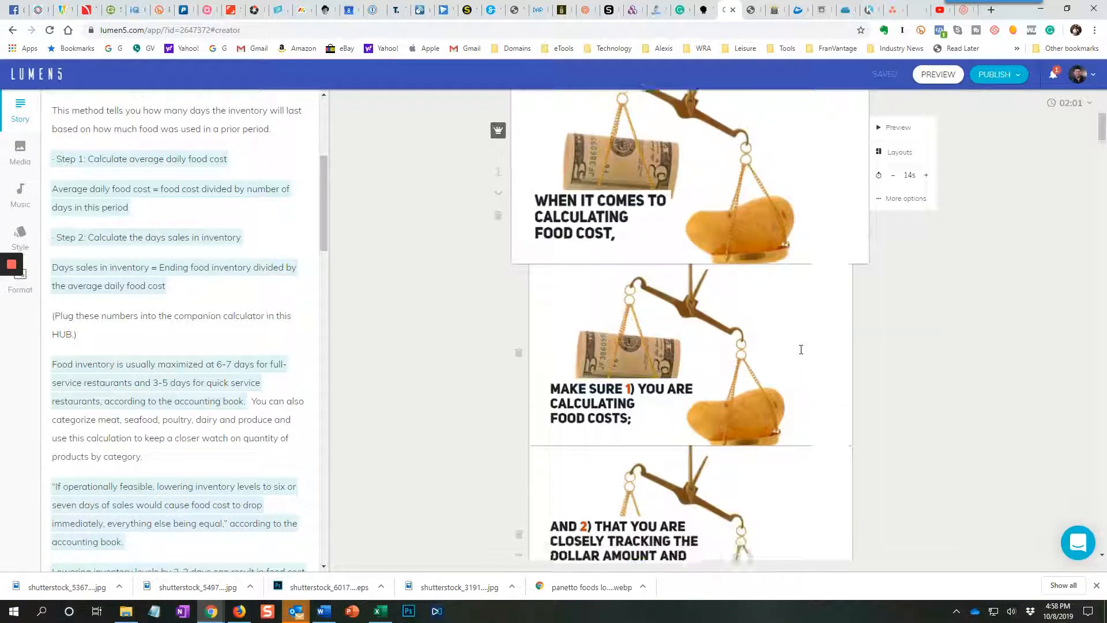
scroll(800, 349, up, 4)
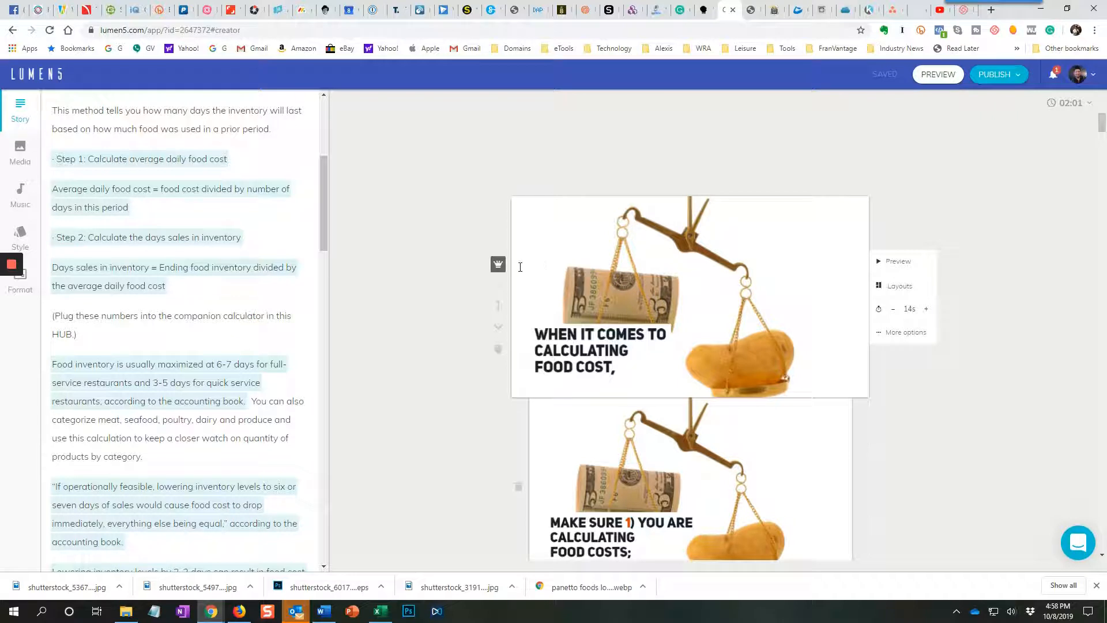
mouse_move(501, 272)
Search the media library for "calculate" and replace the opening scene's scale image with the clip of fingers using a calculator.
click(19, 154)
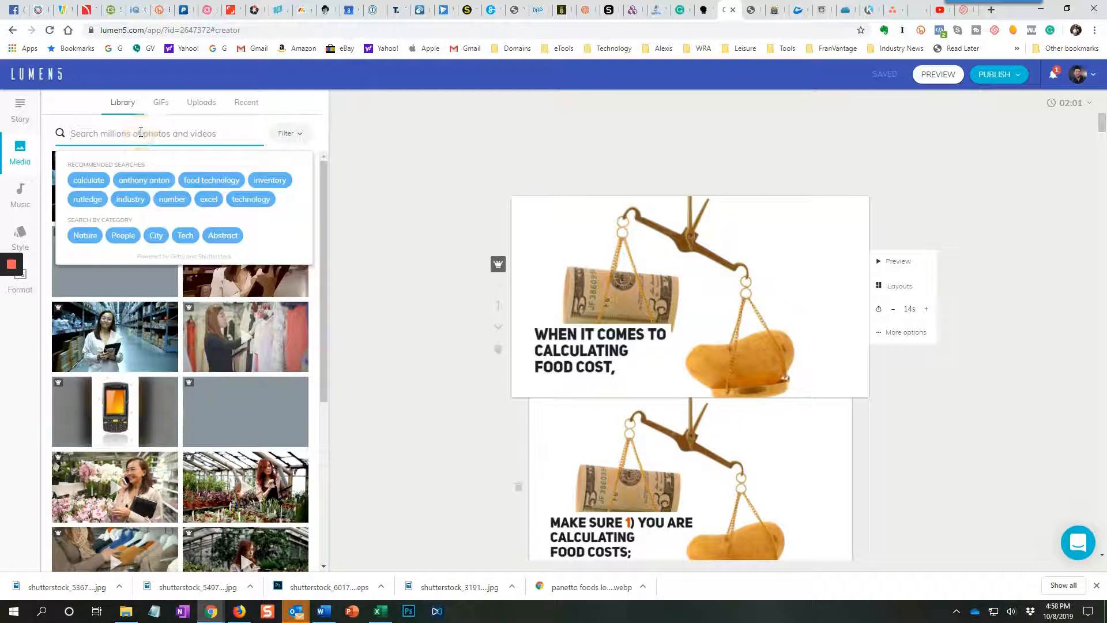
click(92, 189)
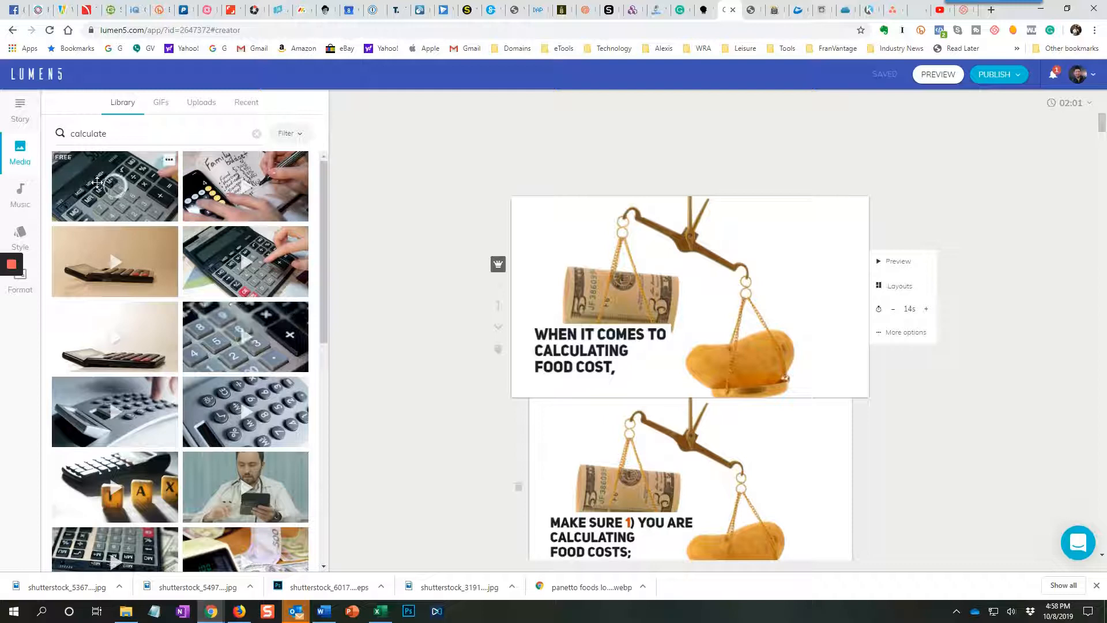
drag(231, 283, 611, 281)
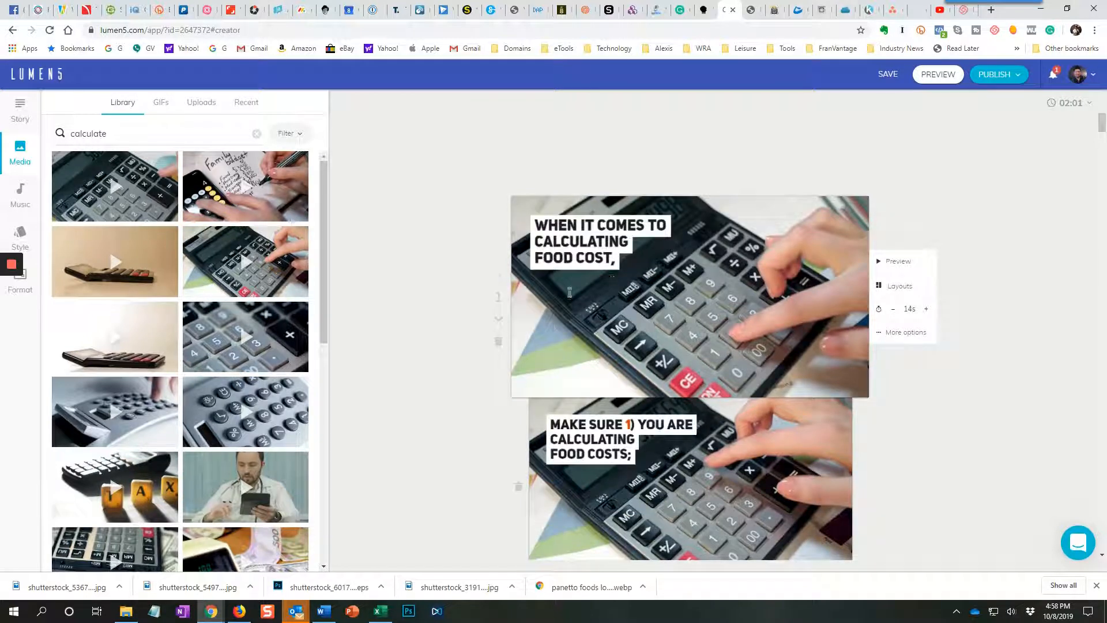
Search the media library for "food technology" and apply the green clip to the "Step 1" scene in place of its spreadsheet media.
scroll(459, 317, down, 9)
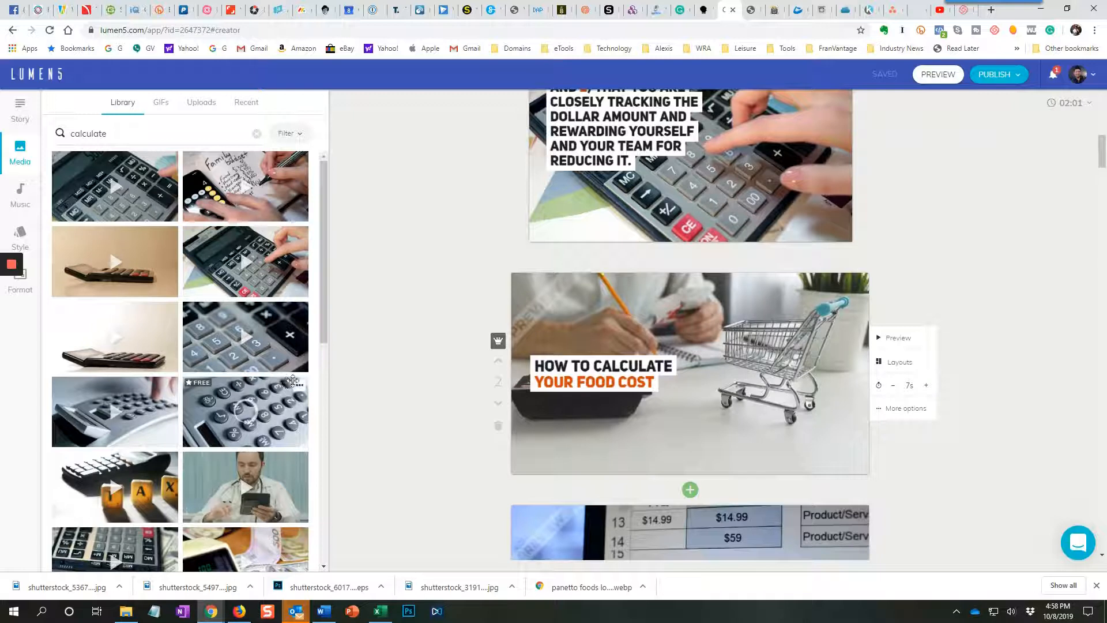
scroll(589, 362, down, 3)
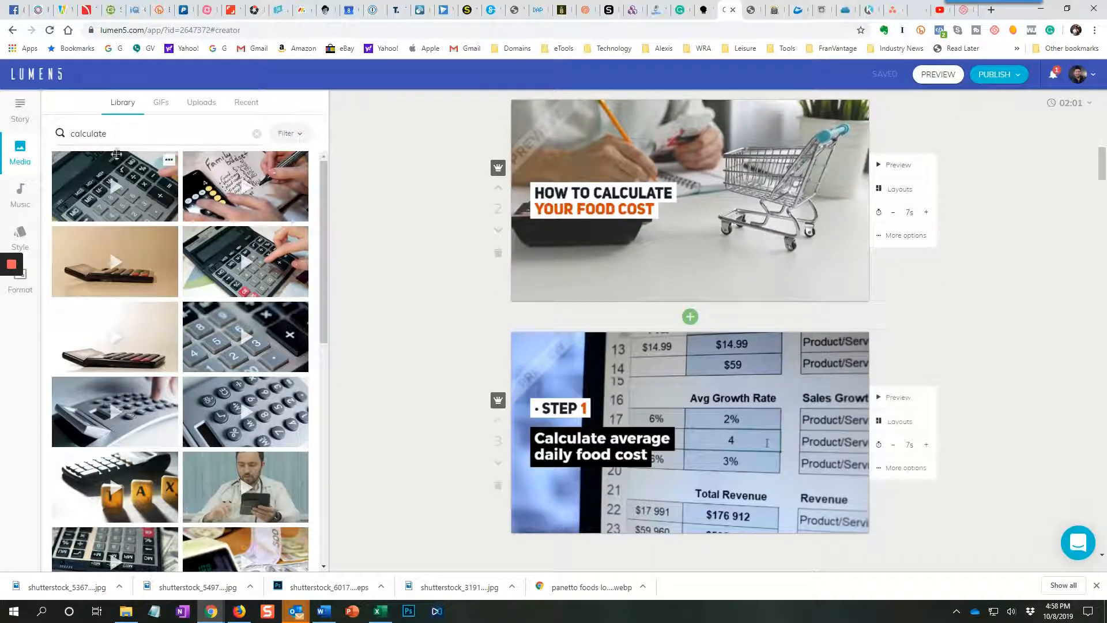
click(105, 136)
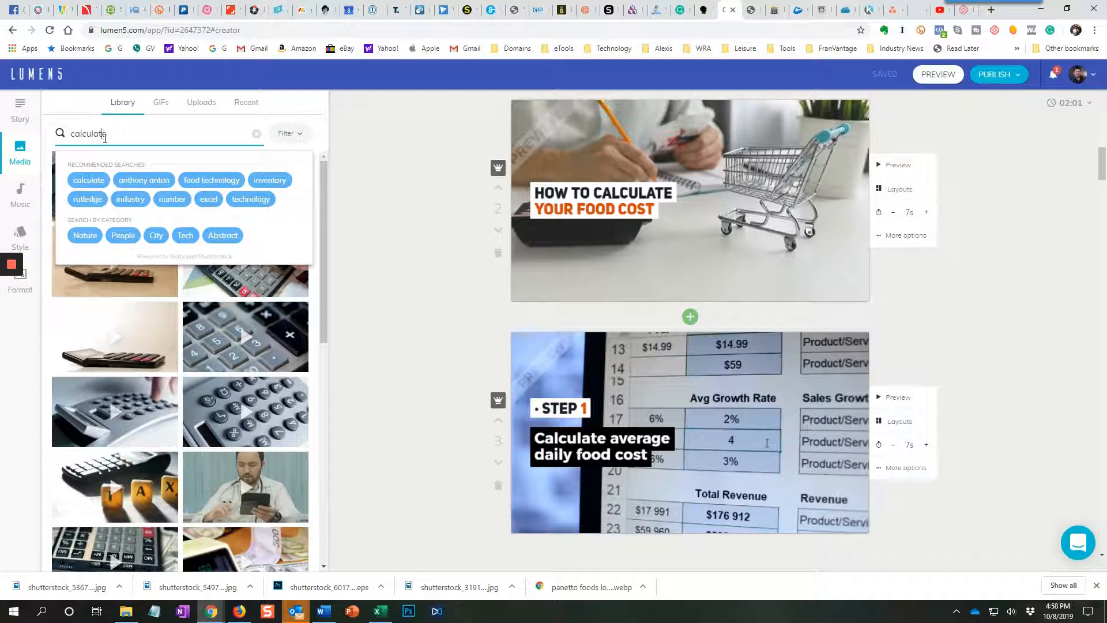
click(199, 180)
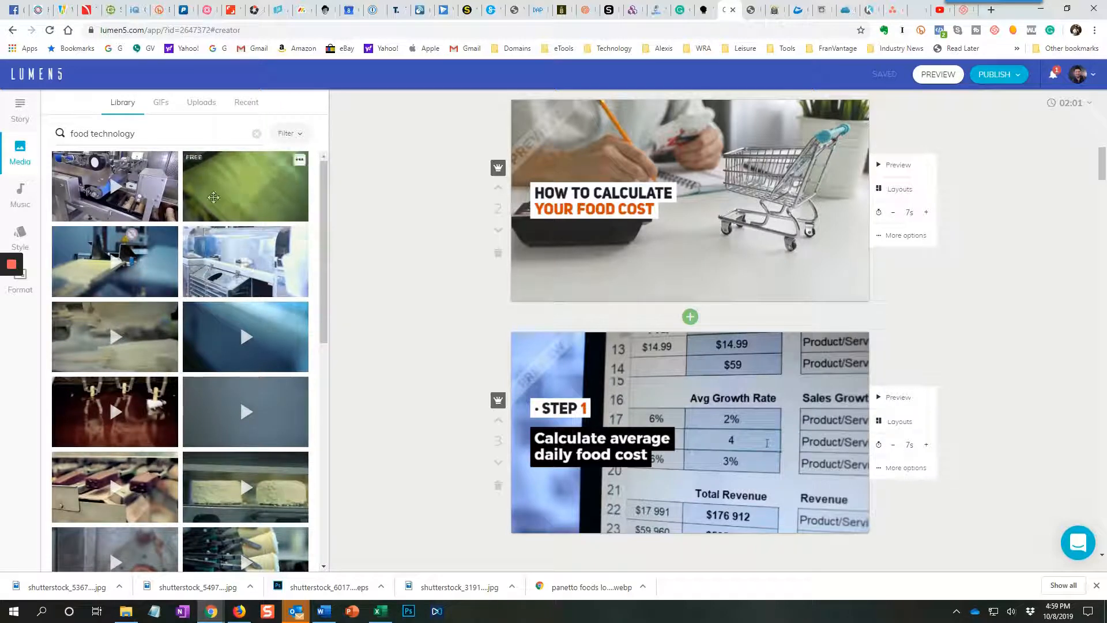
drag(222, 196, 702, 421)
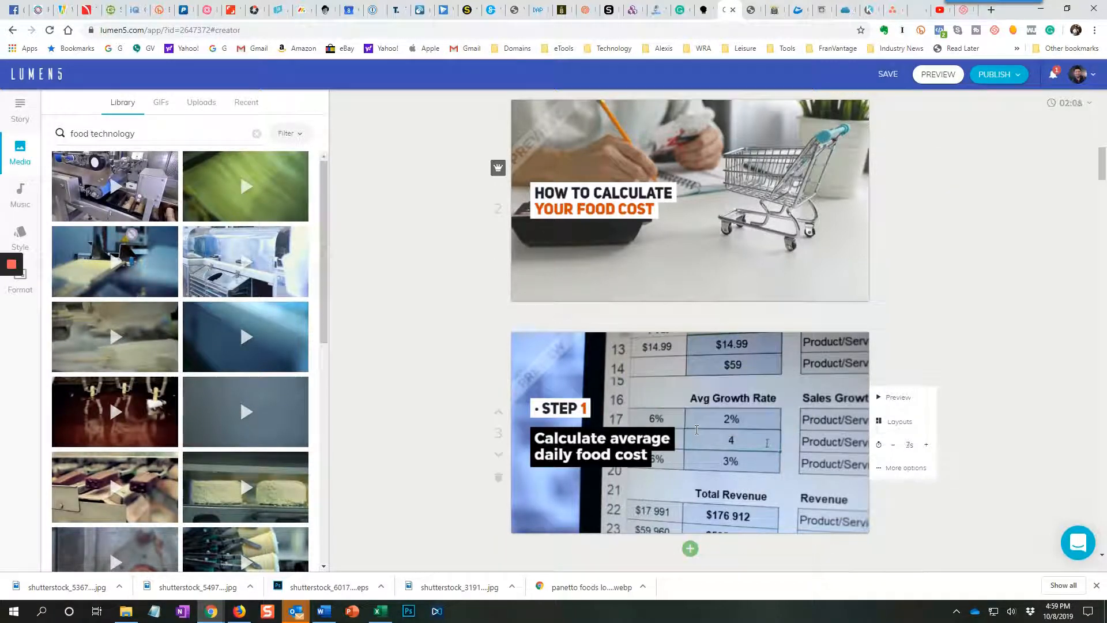
Insert the blue food-machinery clip as a new scene before "How to calculate your food cost".
scroll(692, 427, up, 2)
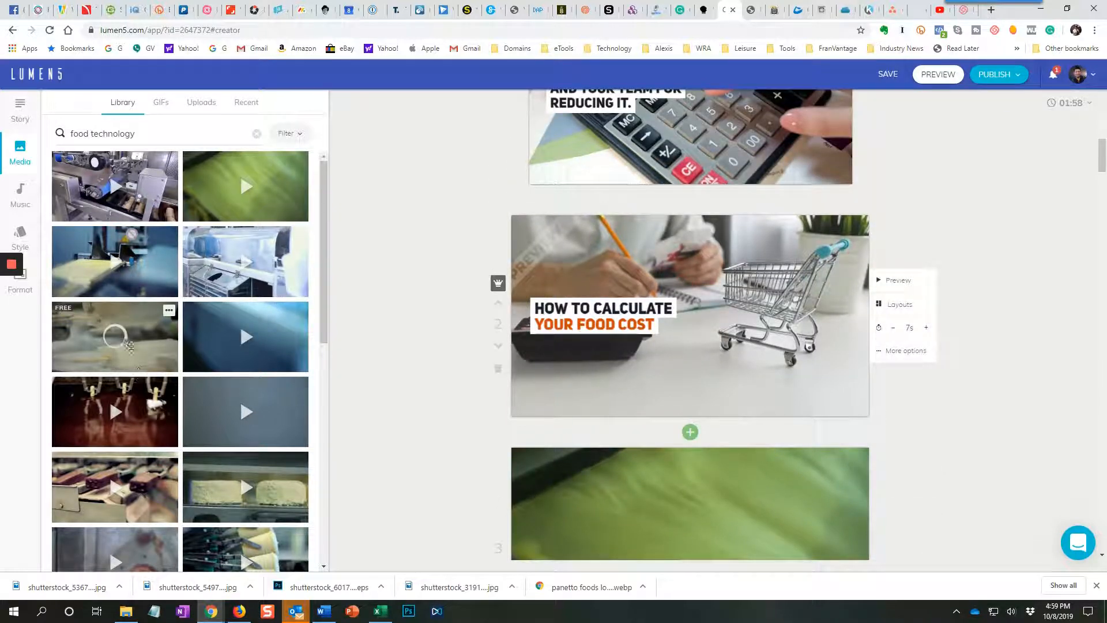
drag(147, 290, 676, 294)
scroll(678, 294, down, 5)
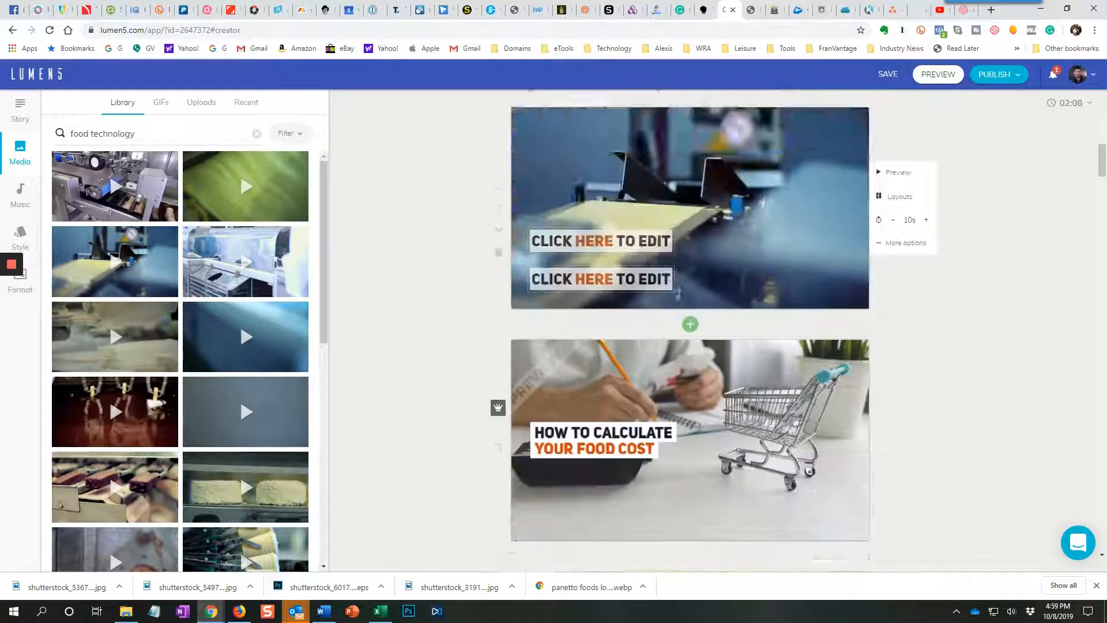
scroll(666, 256, up, 4)
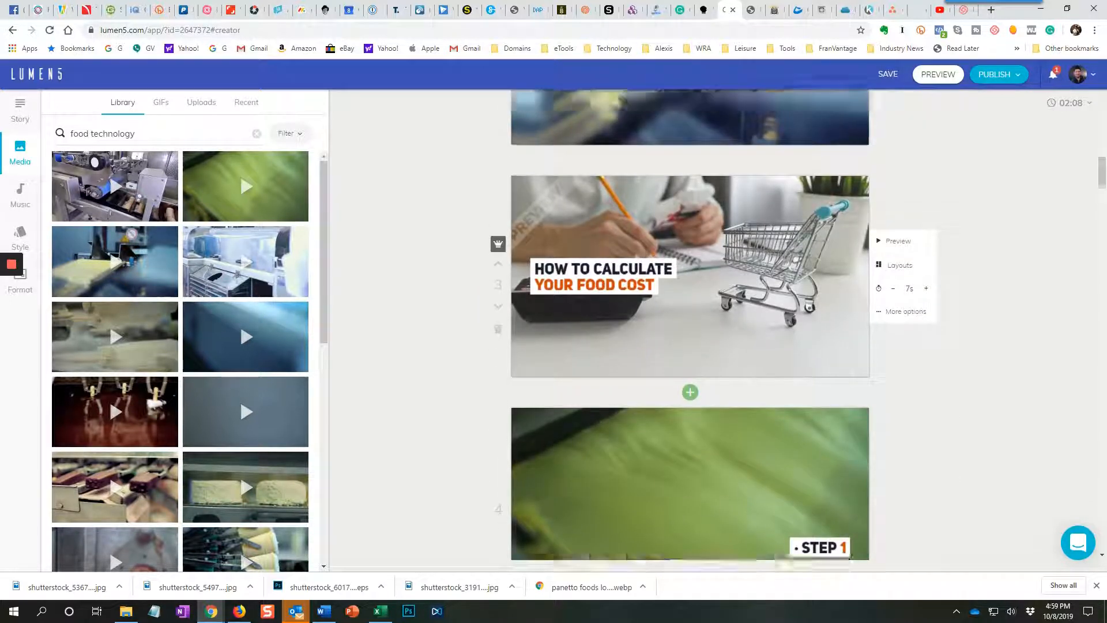
Add the article sentence on the National Restaurant Association's "The Uniform System of Accounts for Restaurants" to the storyboard.
scroll(694, 290, down, 4)
scroll(694, 289, down, 12)
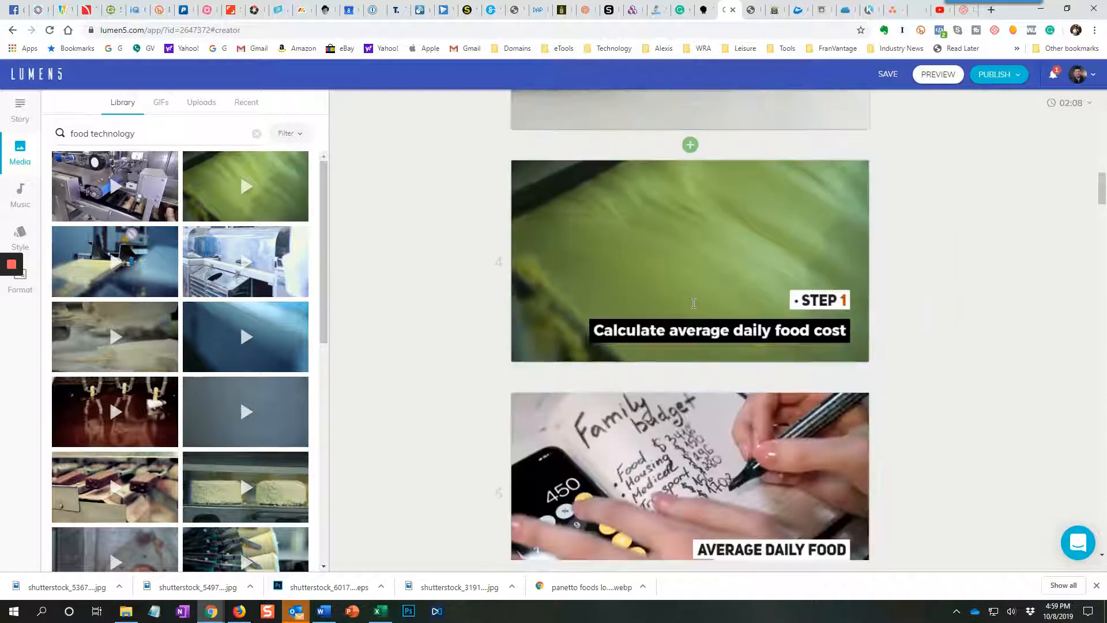
scroll(694, 300, down, 6)
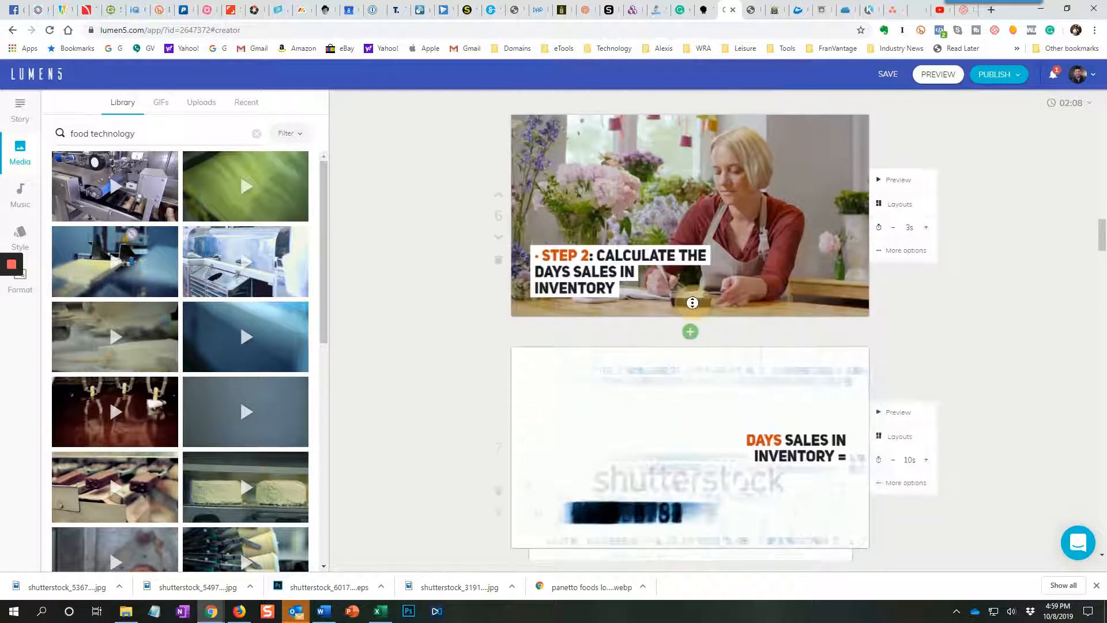
scroll(693, 307, down, 4)
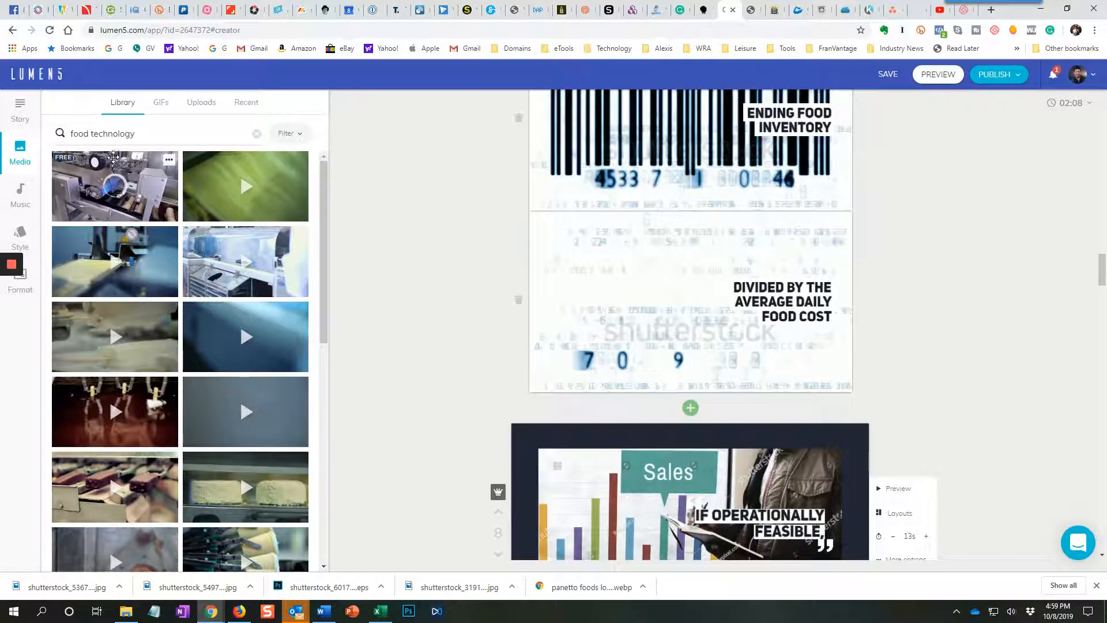
click(22, 108)
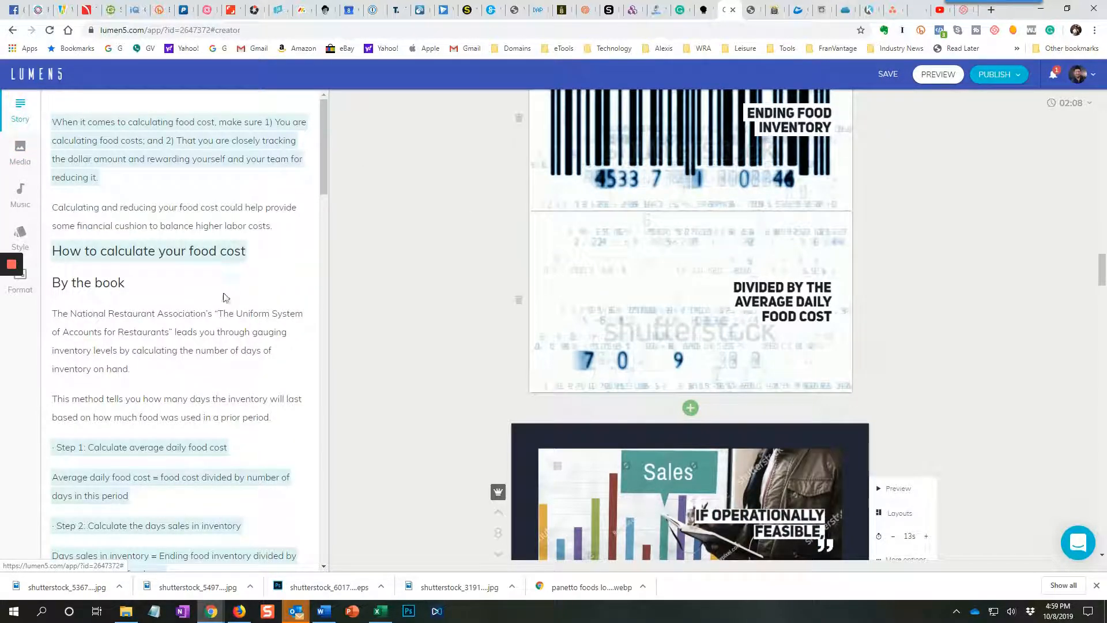
click(211, 342)
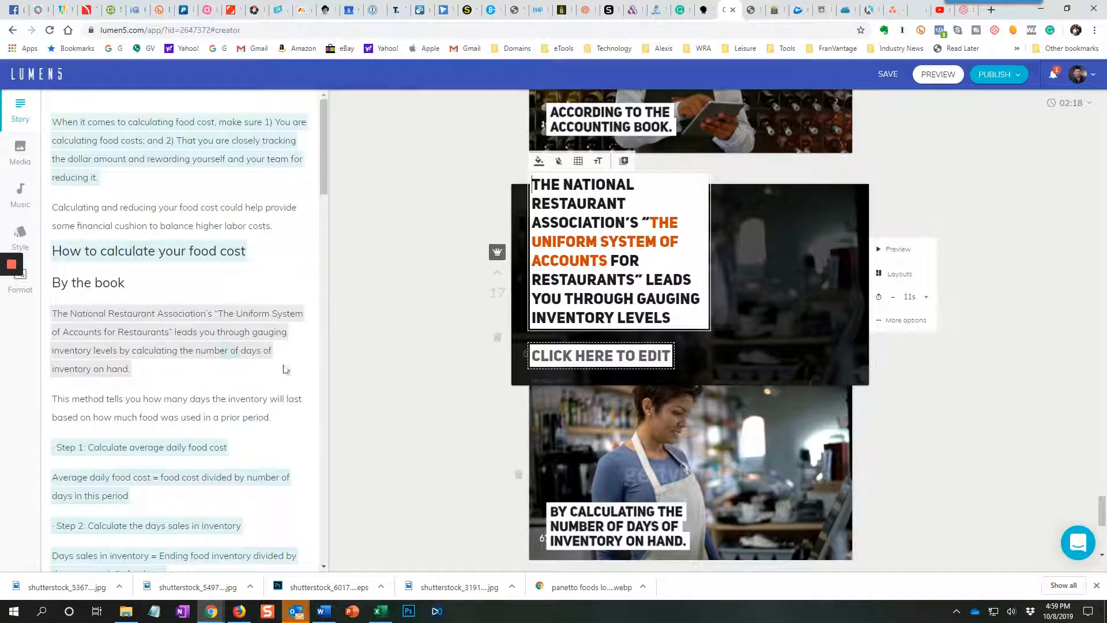
Review the new National Restaurant Association scenes and the outro and credits placeholders, leaving the caption's edit mode.
scroll(407, 410, down, 4)
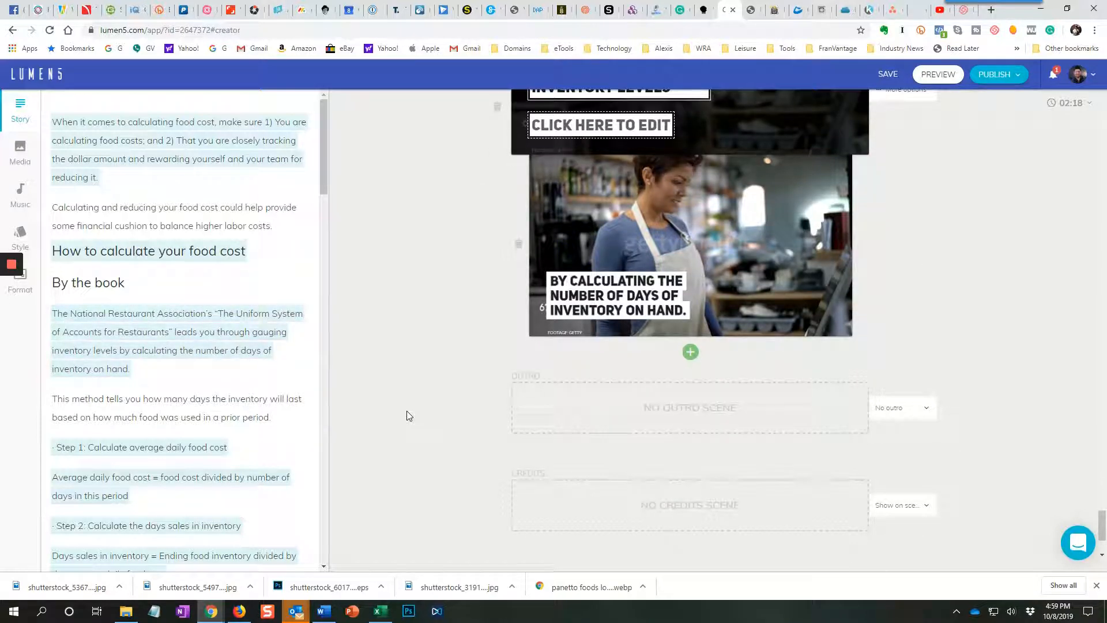
scroll(406, 410, up, 3)
scroll(406, 411, up, 2)
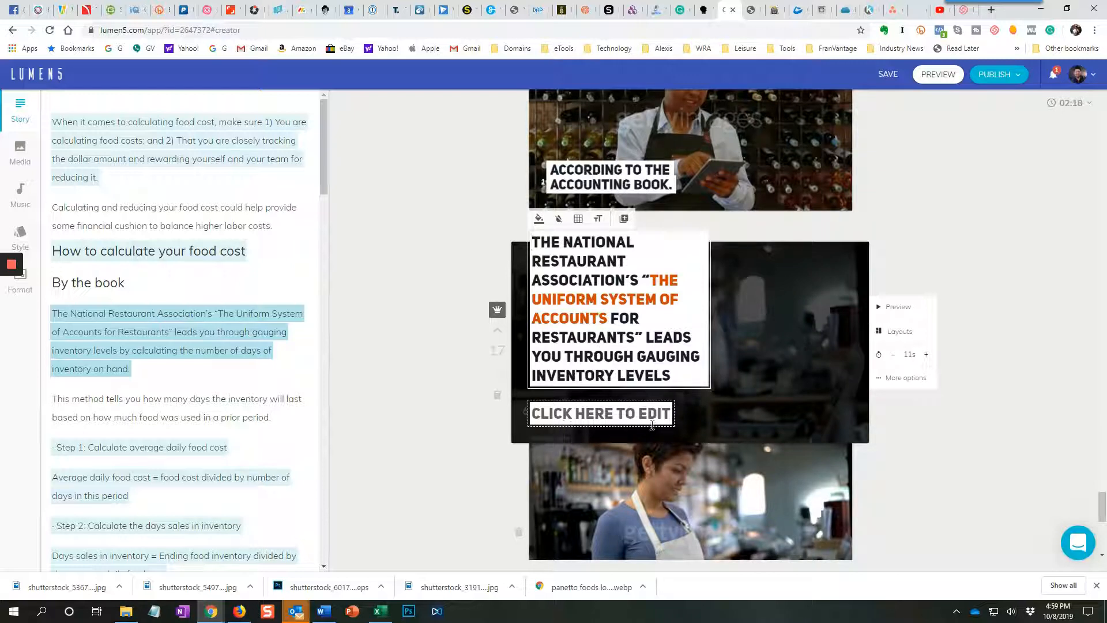
scroll(651, 418, down, 4)
scroll(649, 414, down, 1)
scroll(649, 413, up, 5)
click(768, 322)
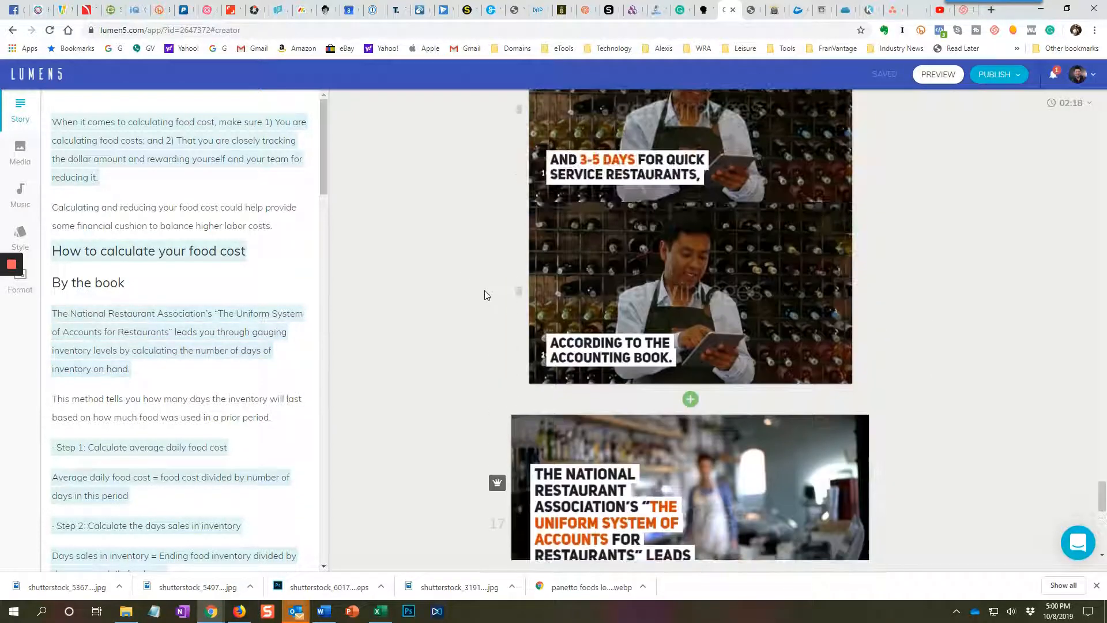
scroll(484, 294, up, 3)
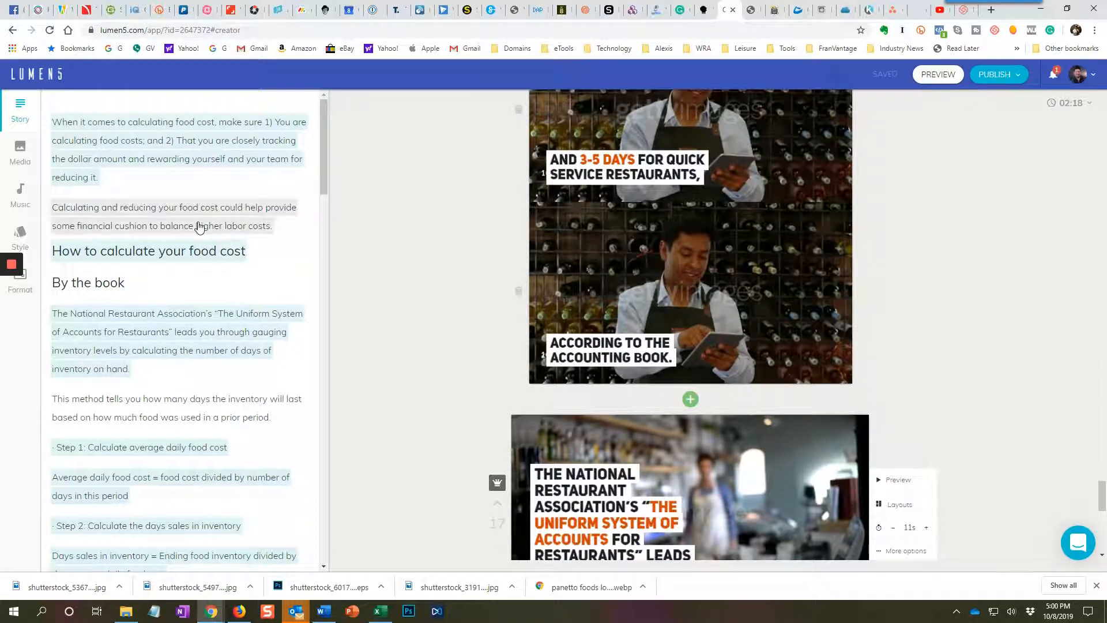
Search the media library for "technology" and apply one of the clips to the National Restaurant Association scene.
click(29, 154)
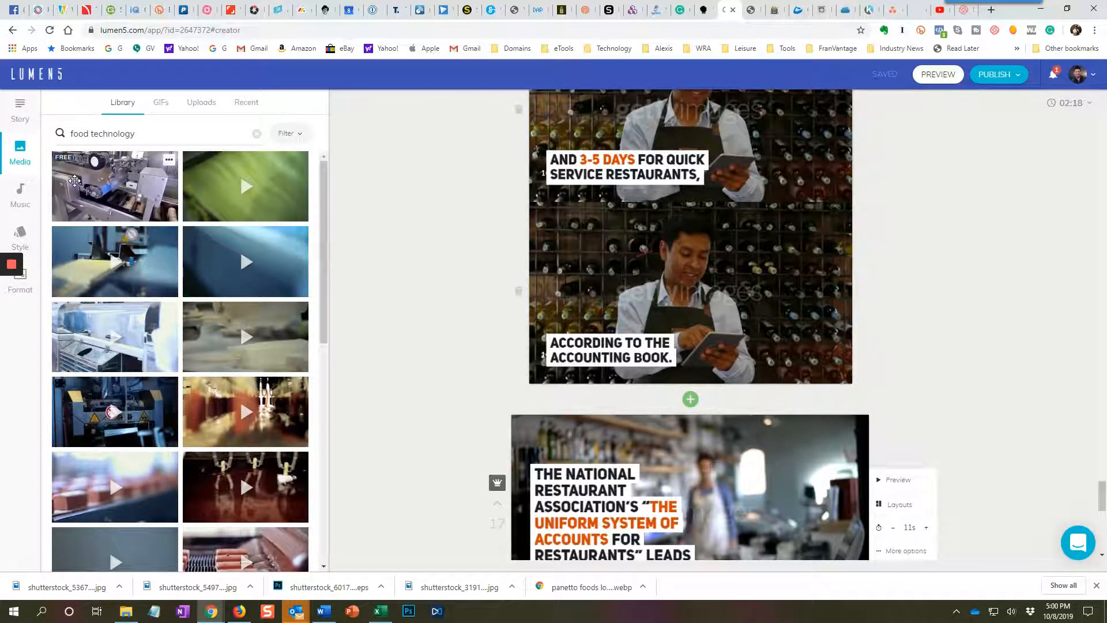
click(123, 134)
double_click(124, 137)
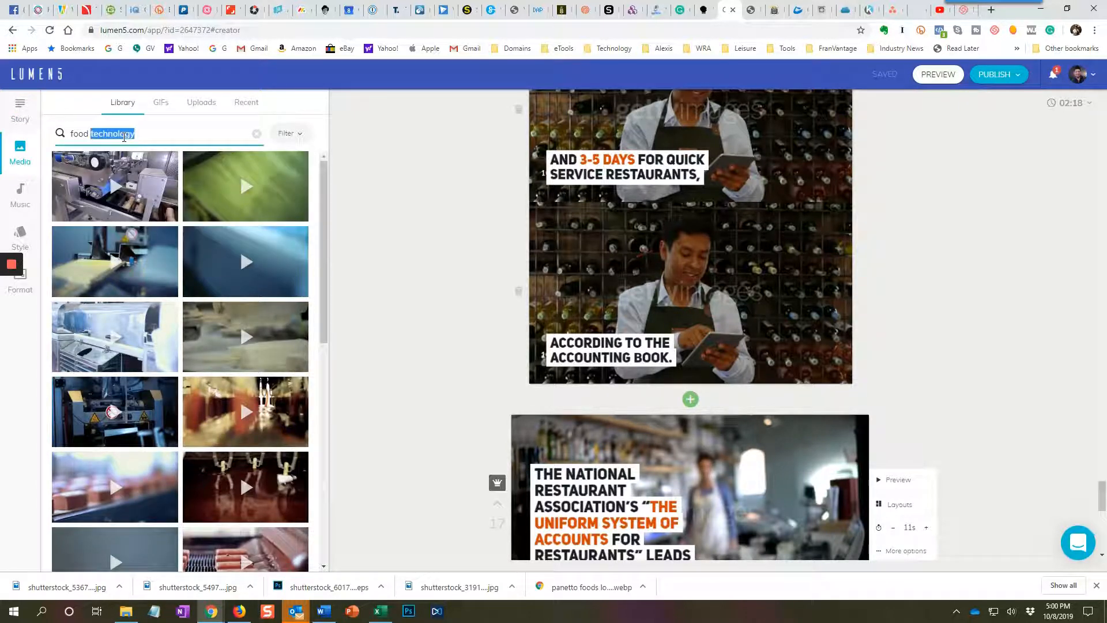
click(145, 137)
drag(146, 137, 60, 134)
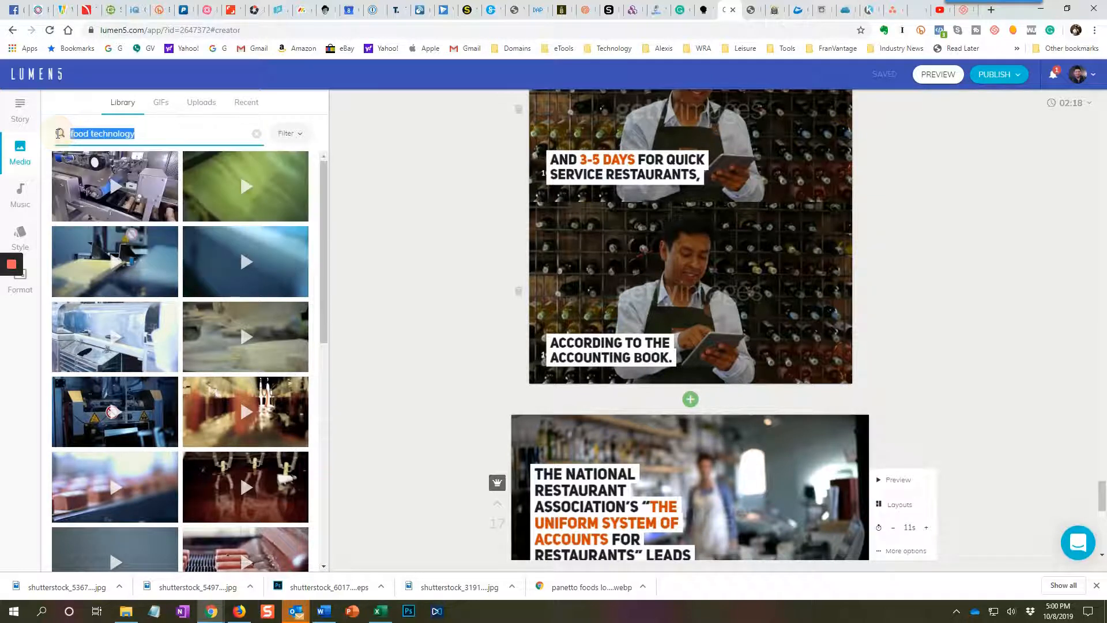
key(BackSpace)
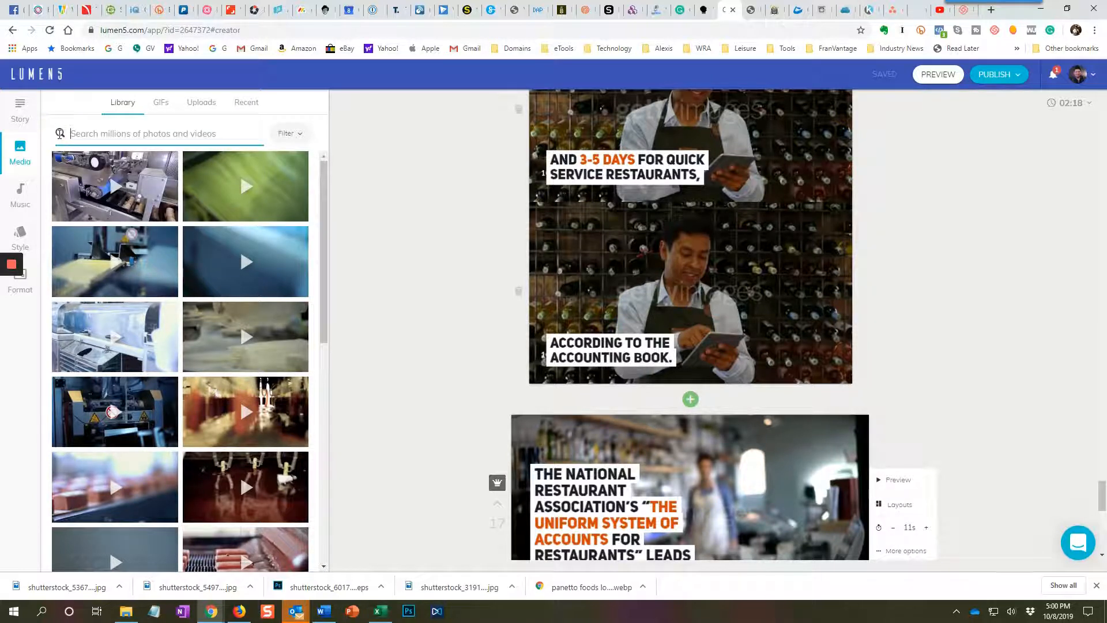
click(107, 141)
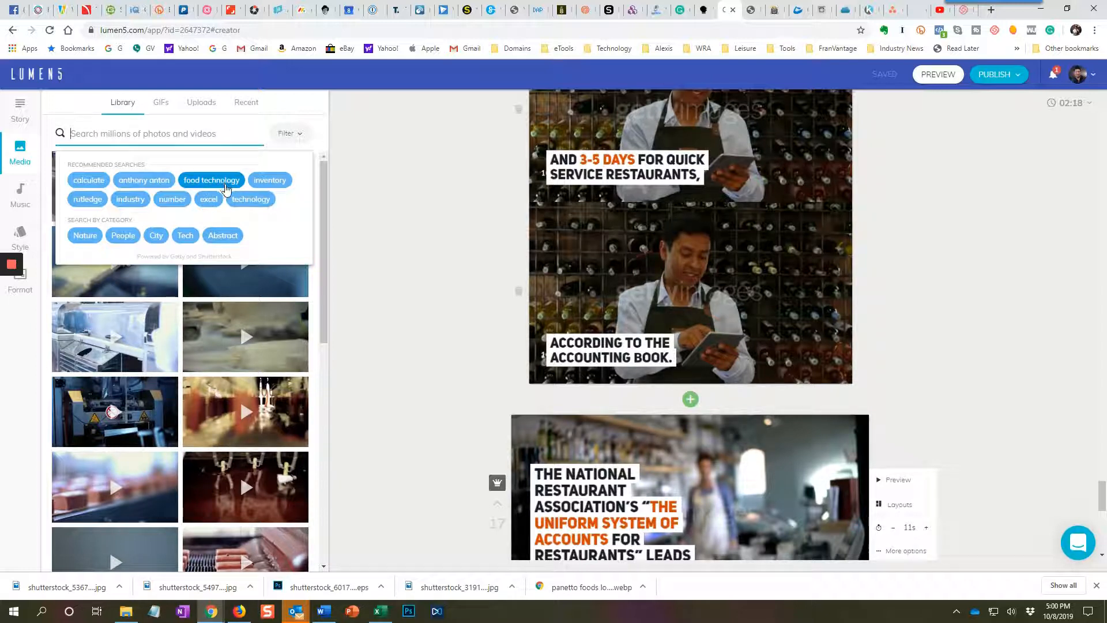
click(242, 199)
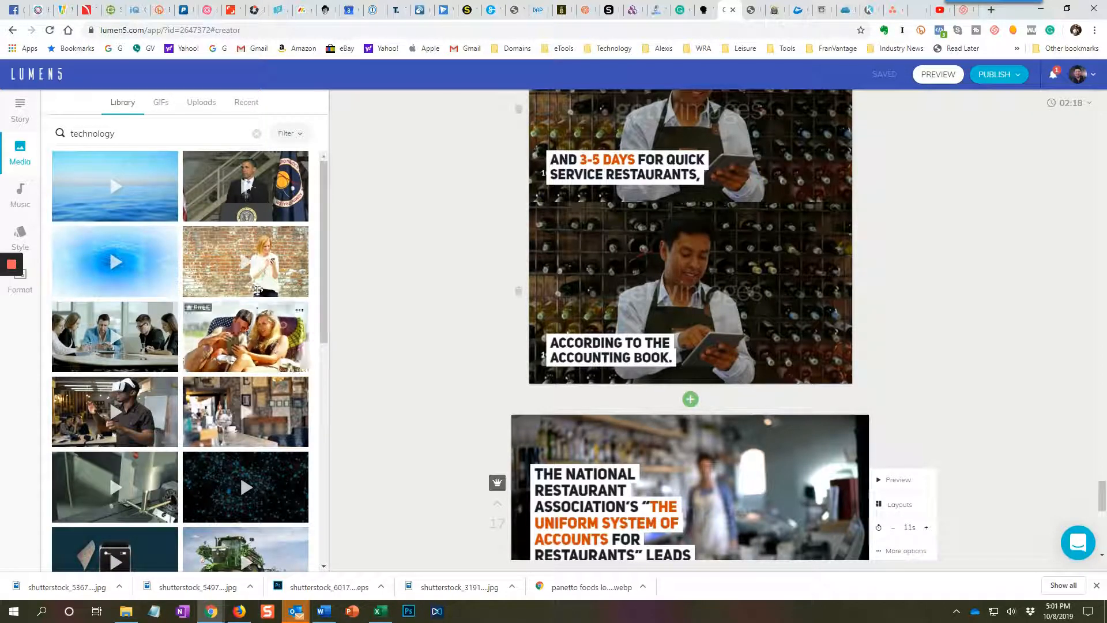
drag(483, 463, 596, 480)
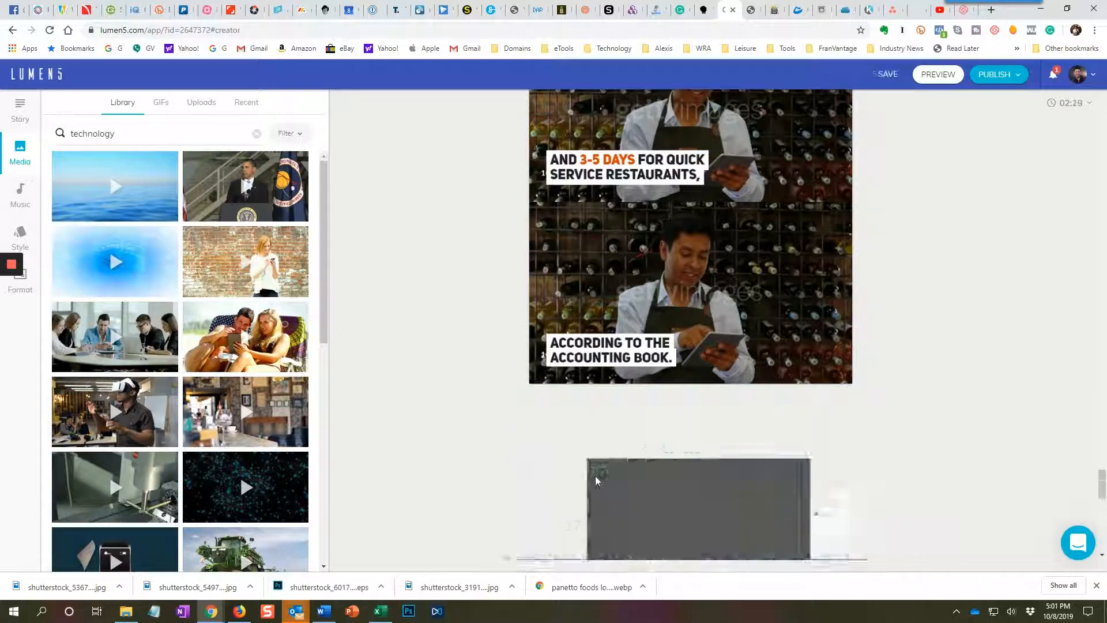
Replace the media of the National Restaurant Association scene with the library clip of business people meeting around a table.
scroll(596, 481, down, 4)
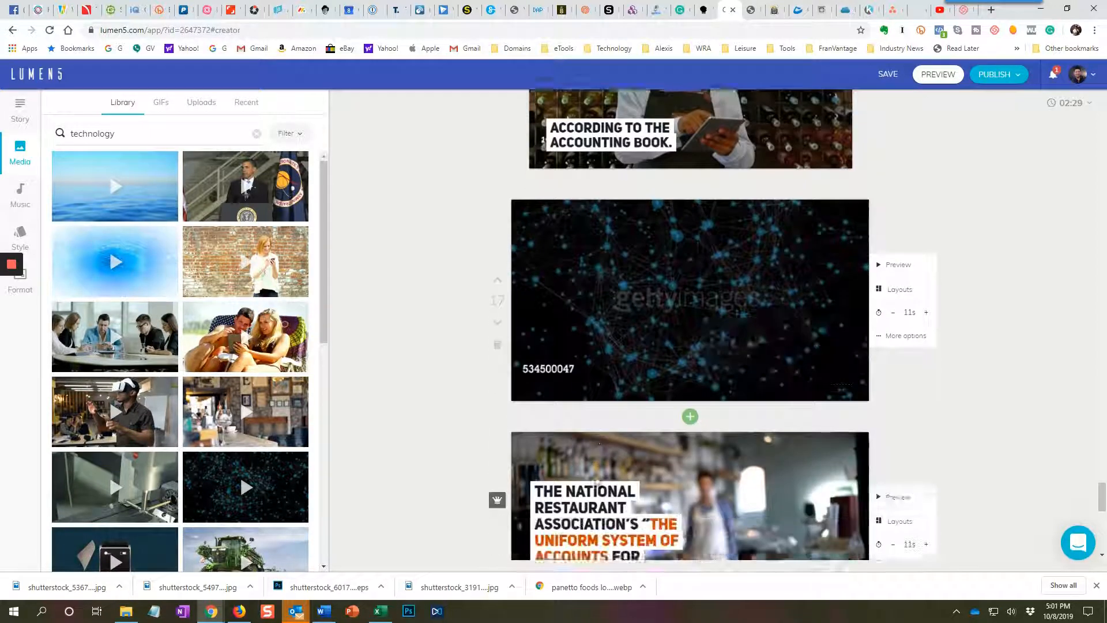
scroll(597, 479, down, 2)
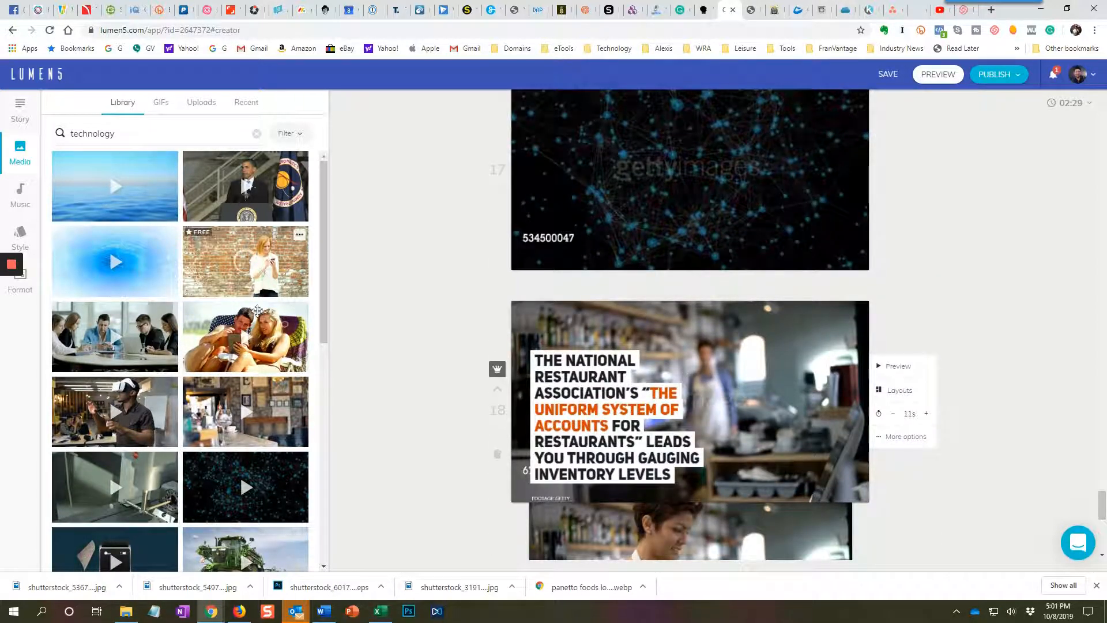
drag(115, 337, 613, 413)
scroll(613, 413, down, 4)
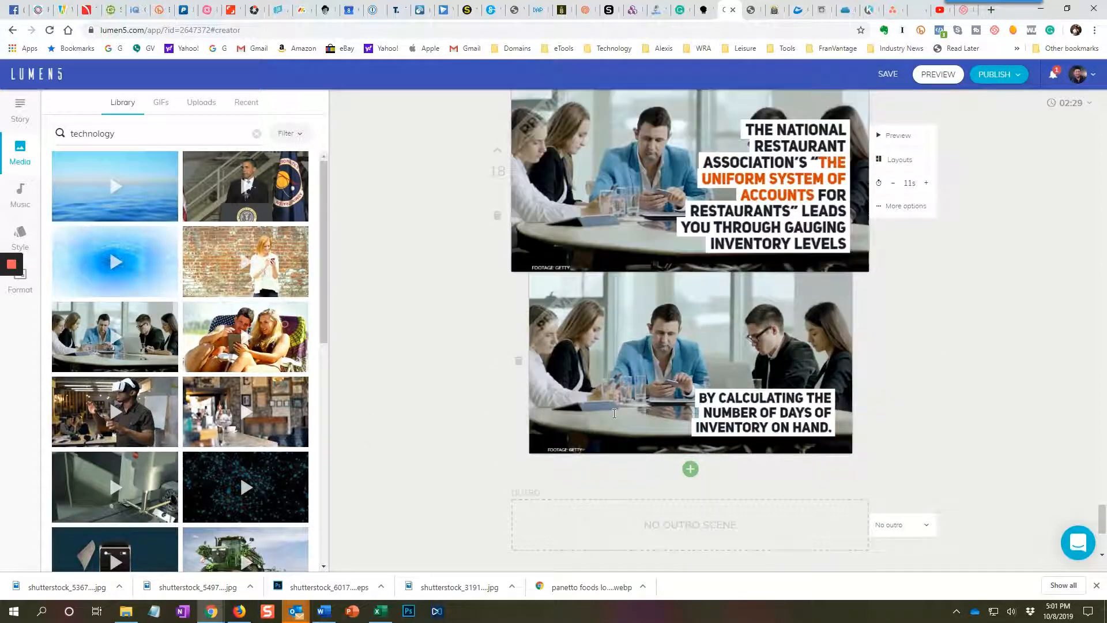
scroll(614, 413, up, 5)
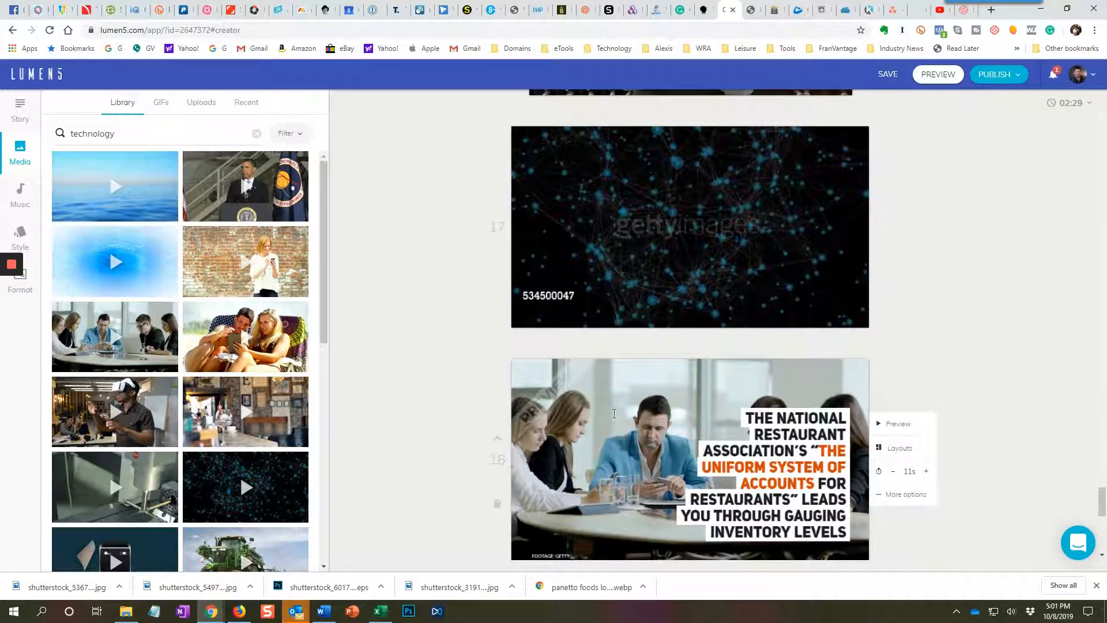
scroll(613, 412, up, 6)
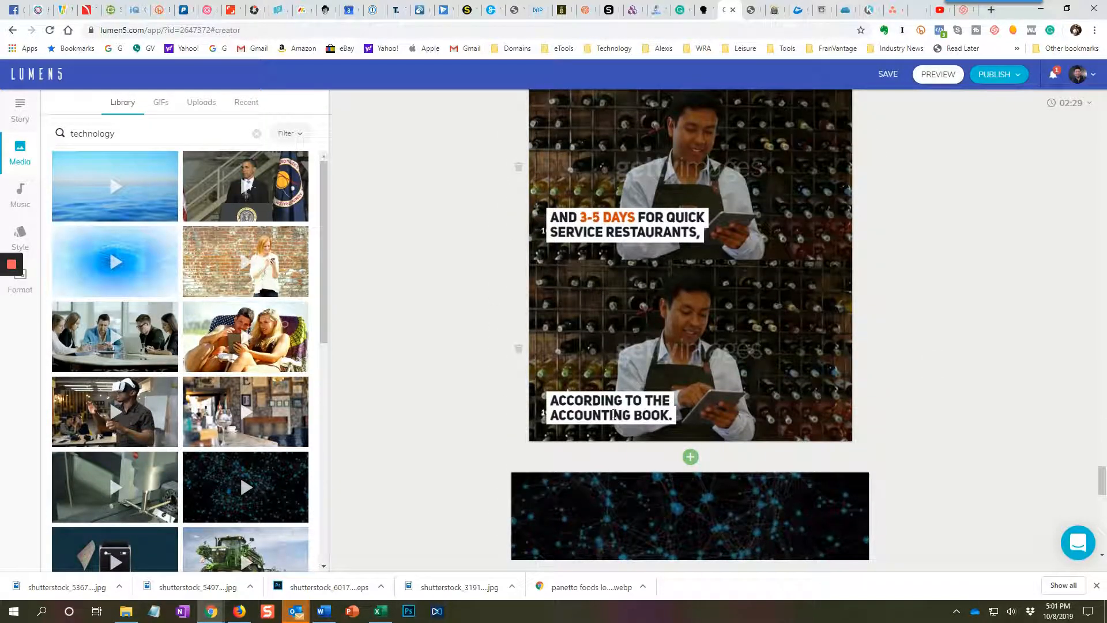
Add the article sentence "Calculating and reducing your food cost could help provide some financial cushion to balance higher labor costs" to the storyboard.
mouse_move(167, 203)
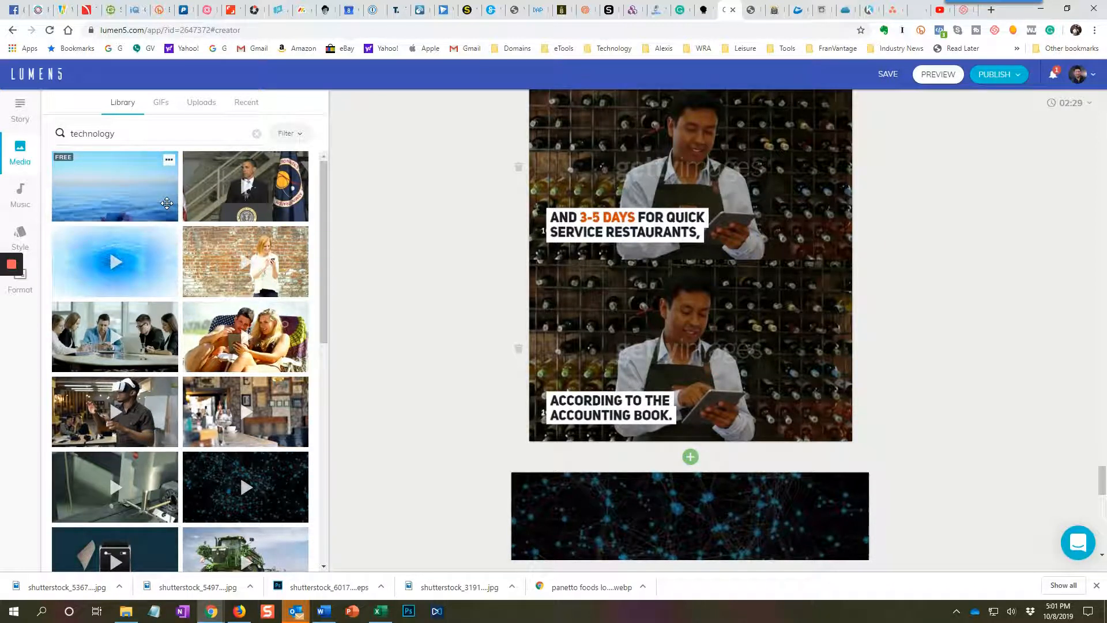
click(26, 105)
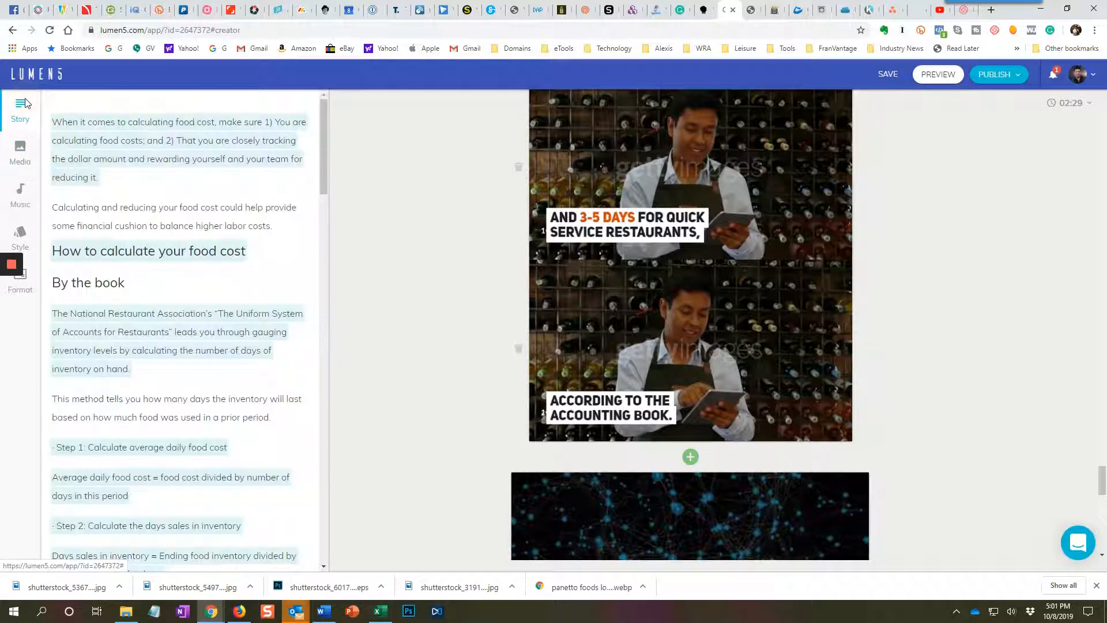
click(214, 226)
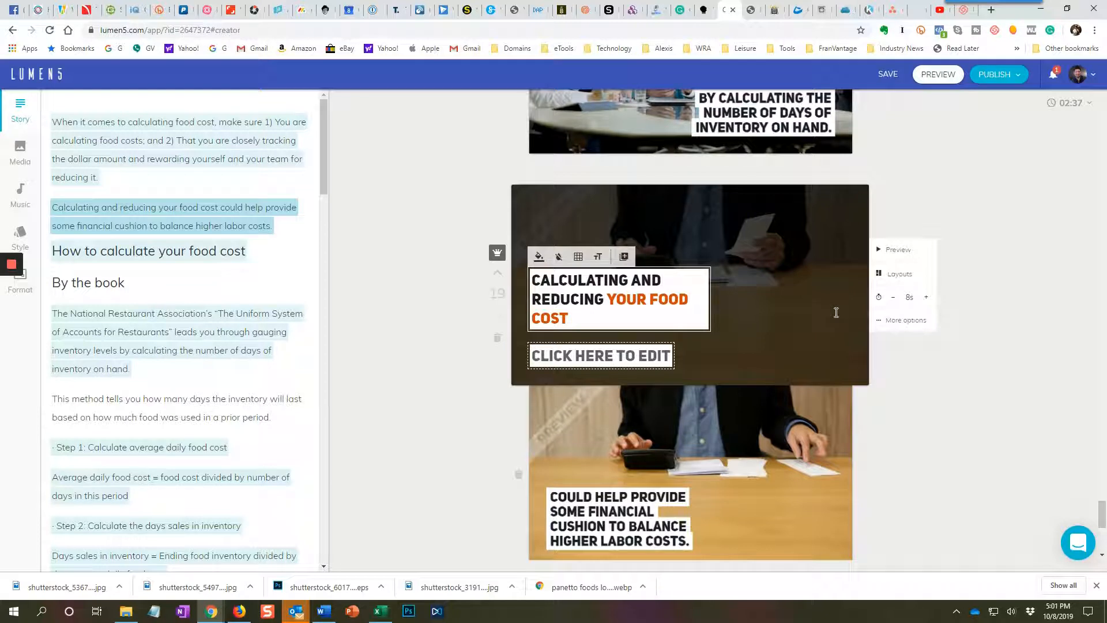
mouse_move(497, 257)
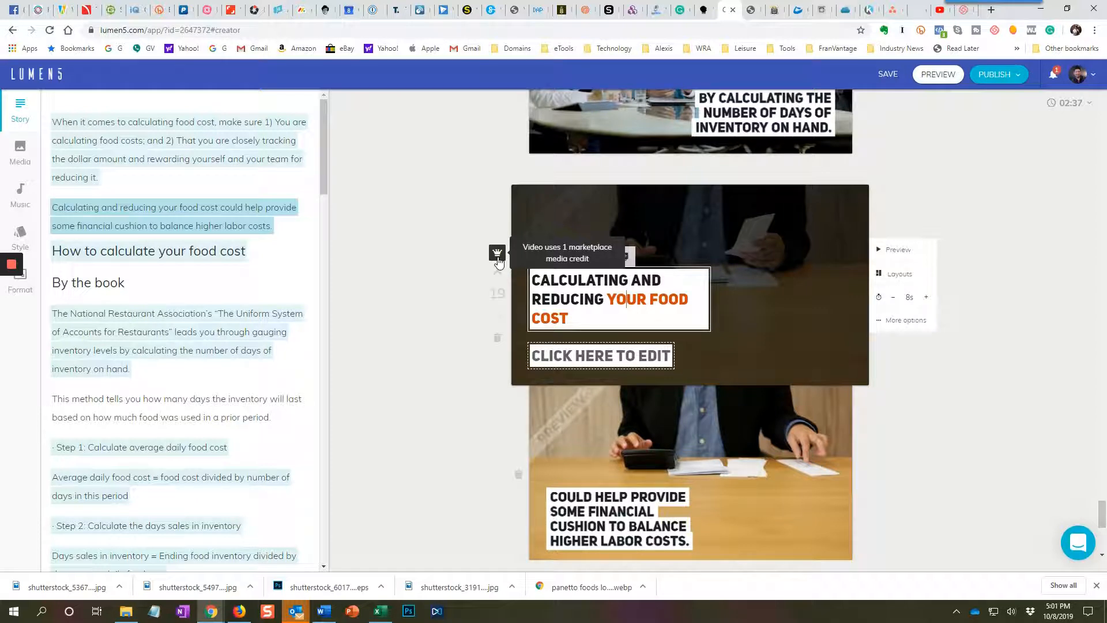
click(450, 279)
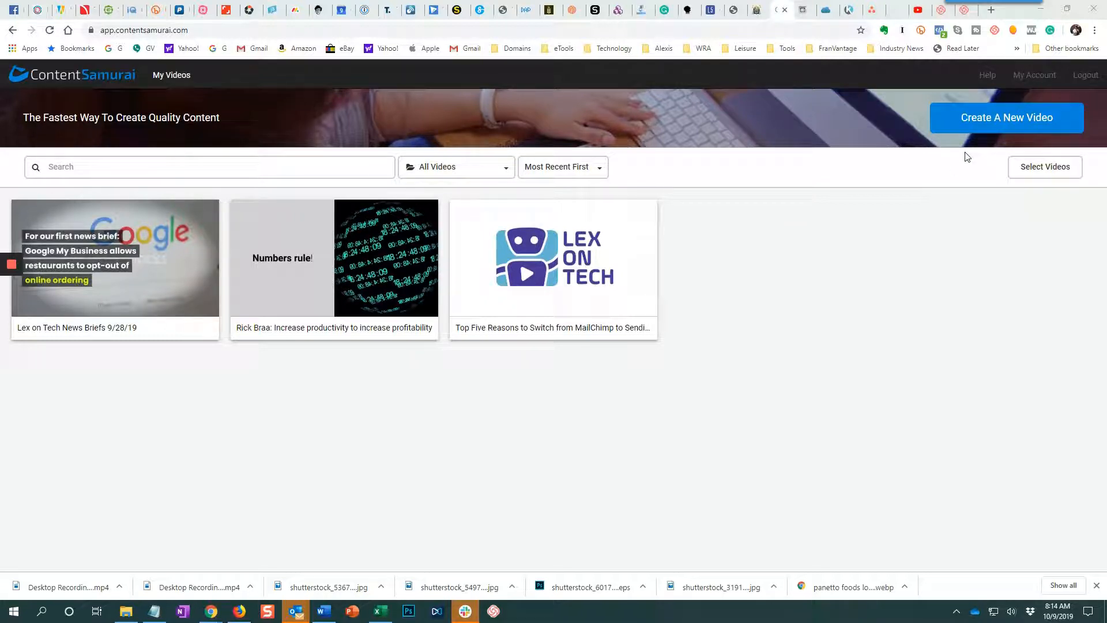
In ContentSamurai, create a new video and browse the templates for social media videos.
click(983, 118)
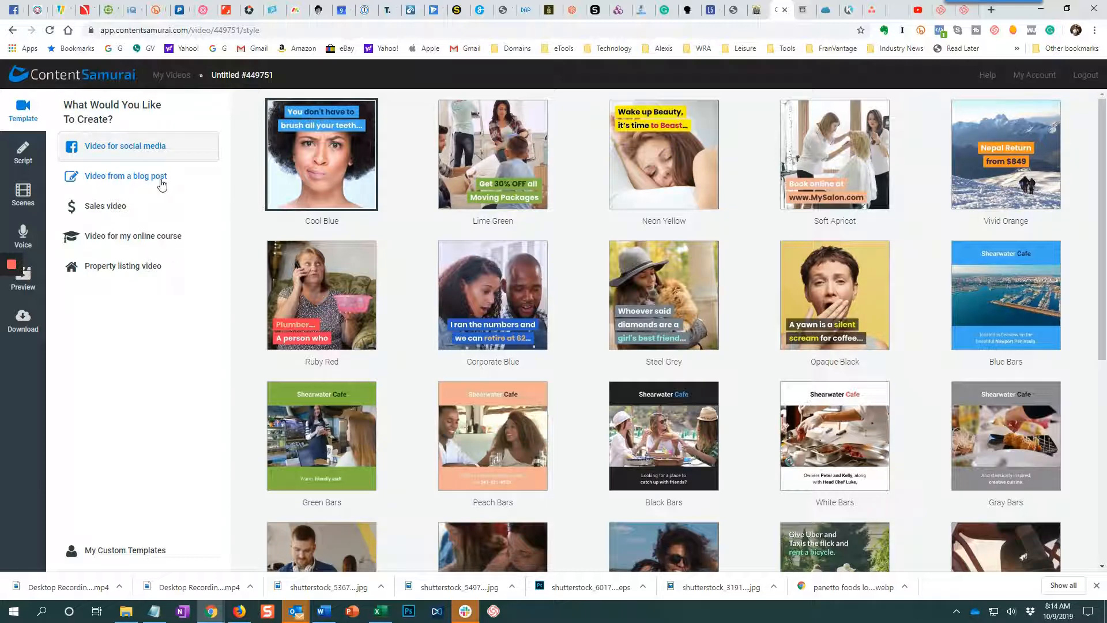
scroll(447, 353, down, 5)
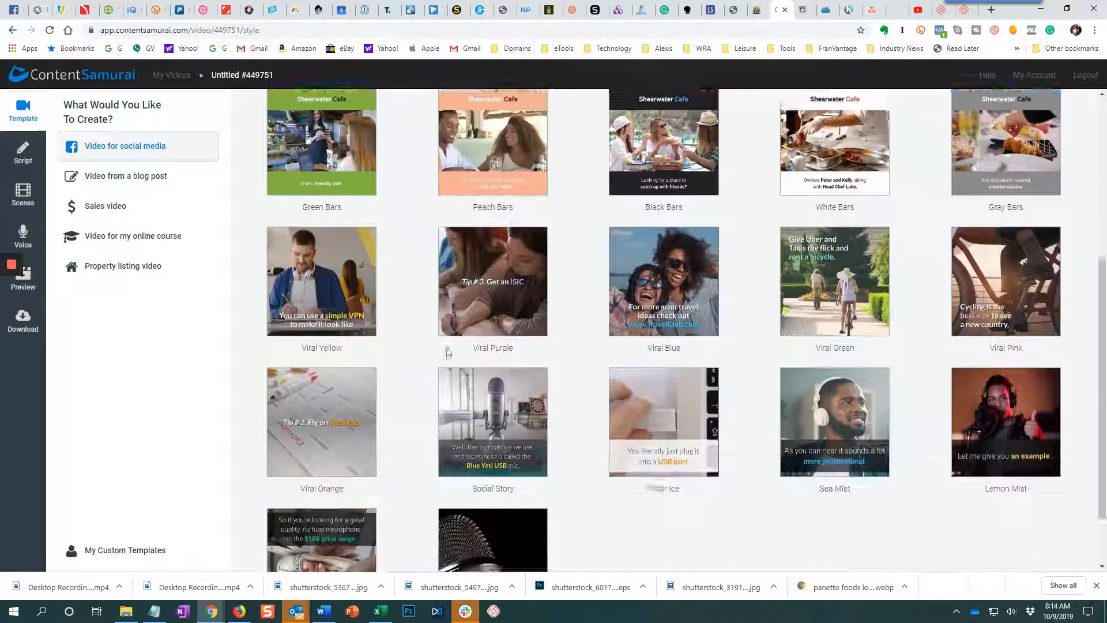
scroll(447, 353, up, 2)
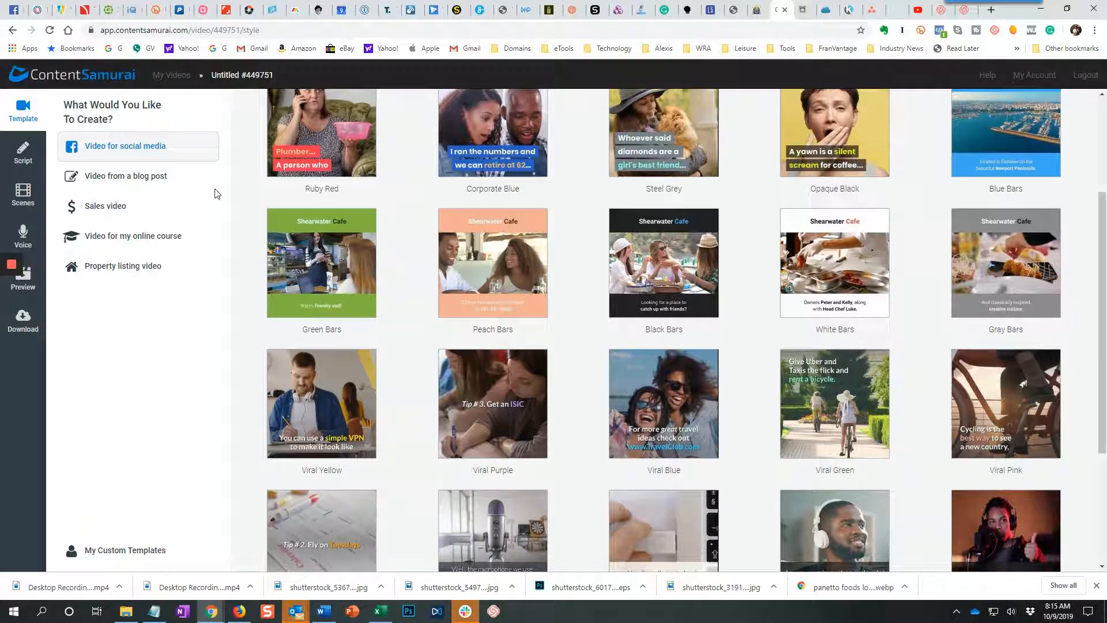
Examine the template collections for blog post, sales, online course and property listing videos.
click(157, 180)
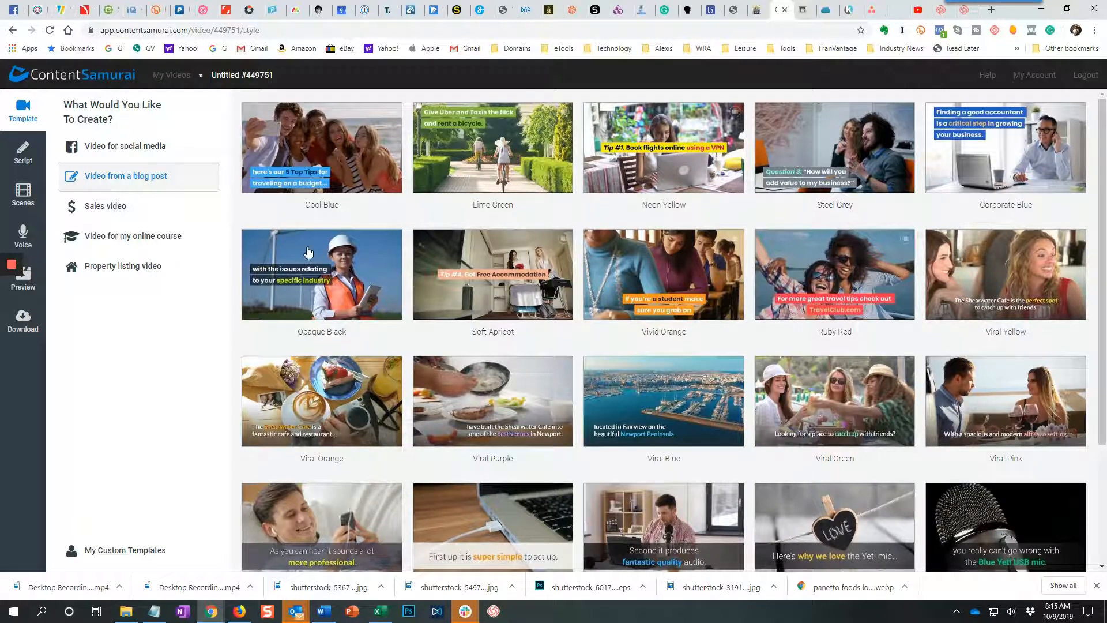
scroll(535, 382, down, 2)
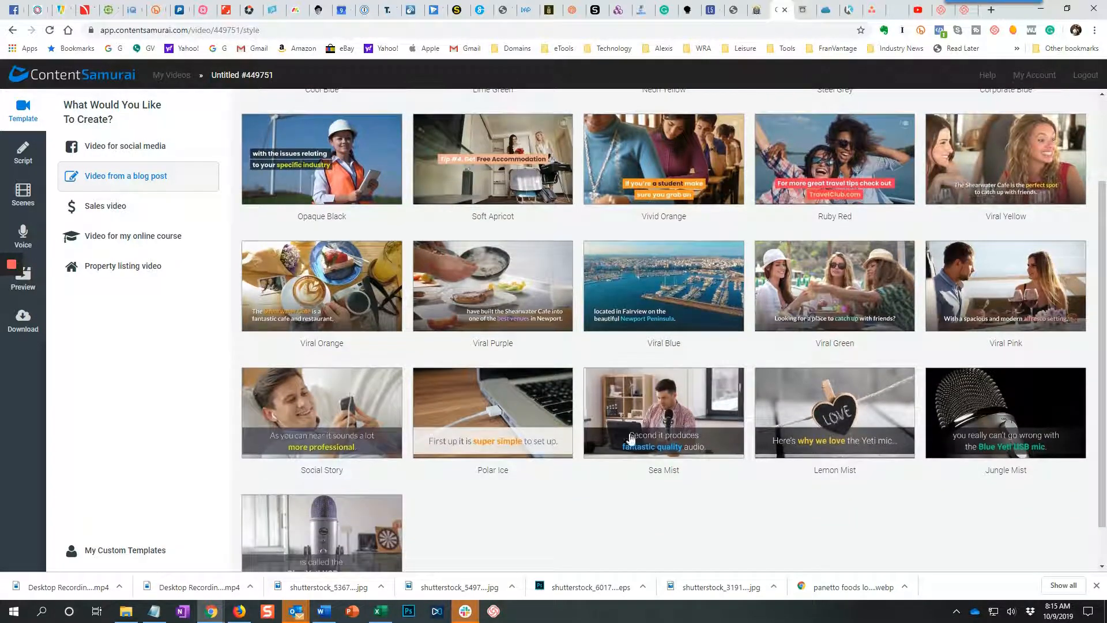
scroll(403, 470, down, 1)
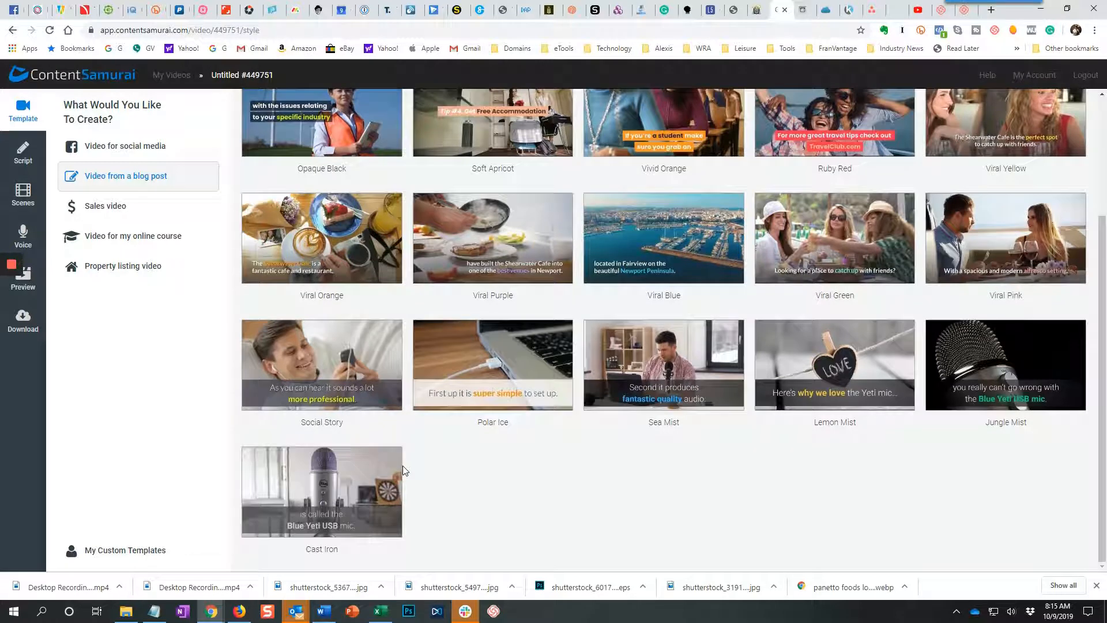
scroll(402, 470, up, 2)
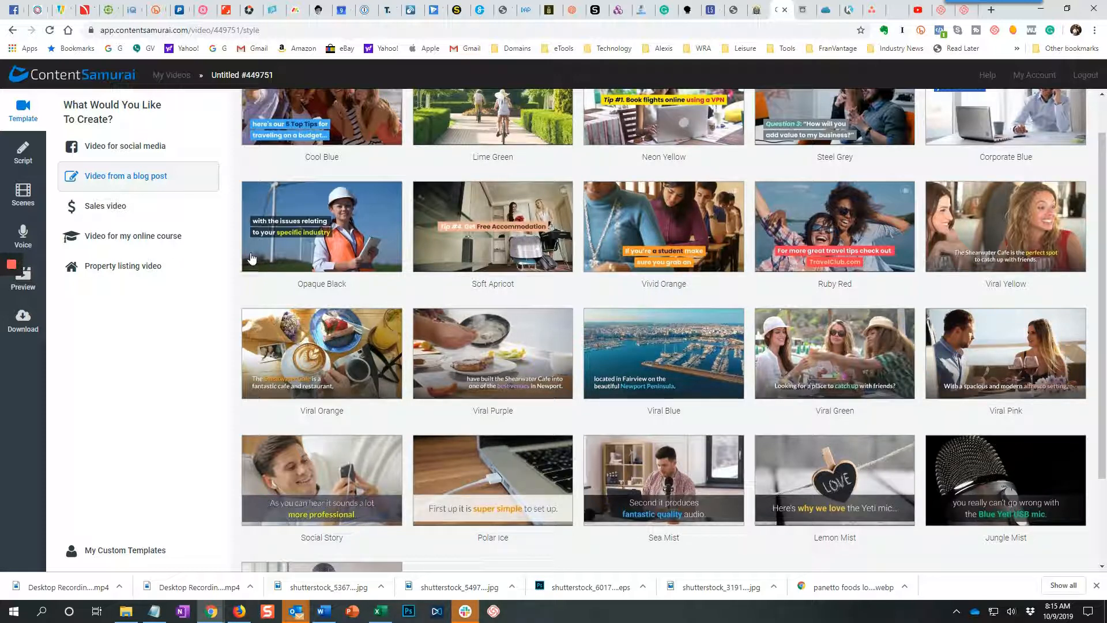
click(125, 204)
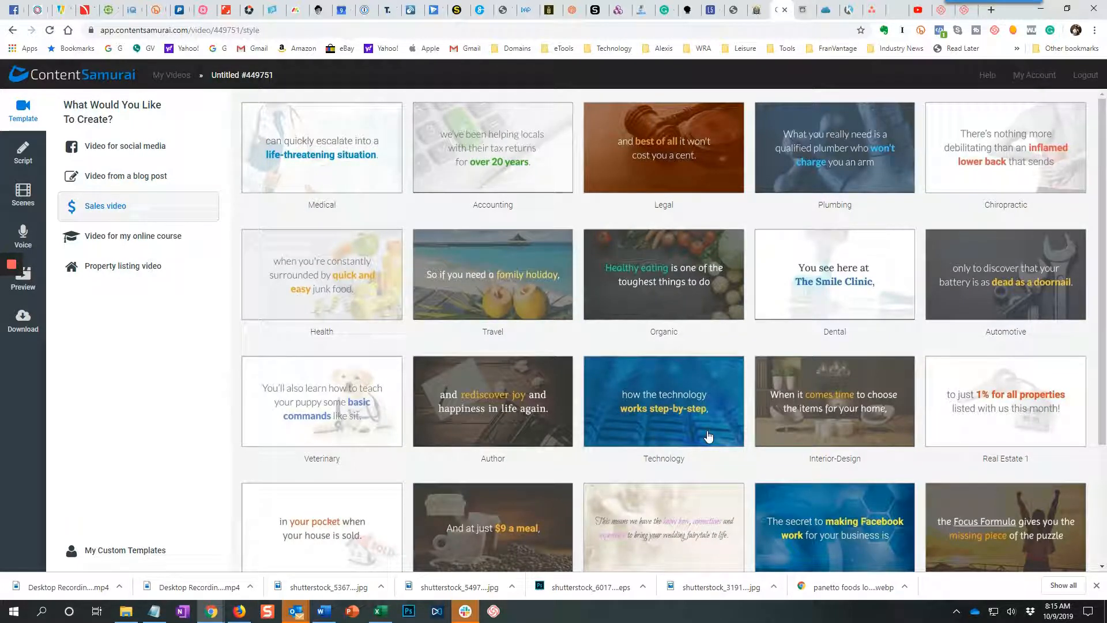
scroll(708, 437, down, 3)
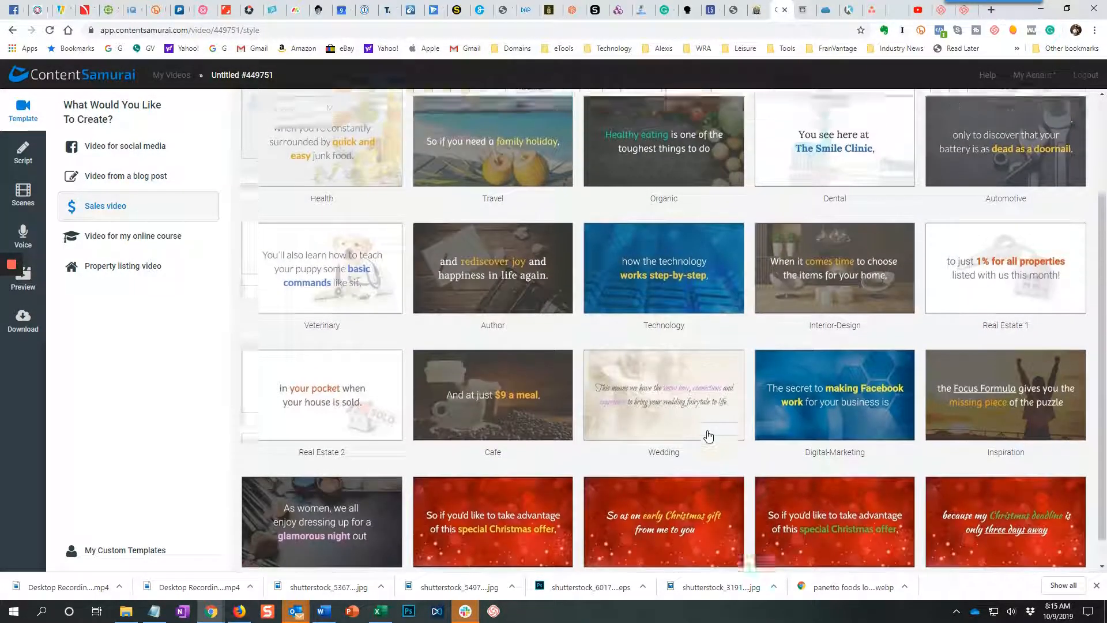
scroll(709, 437, up, 2)
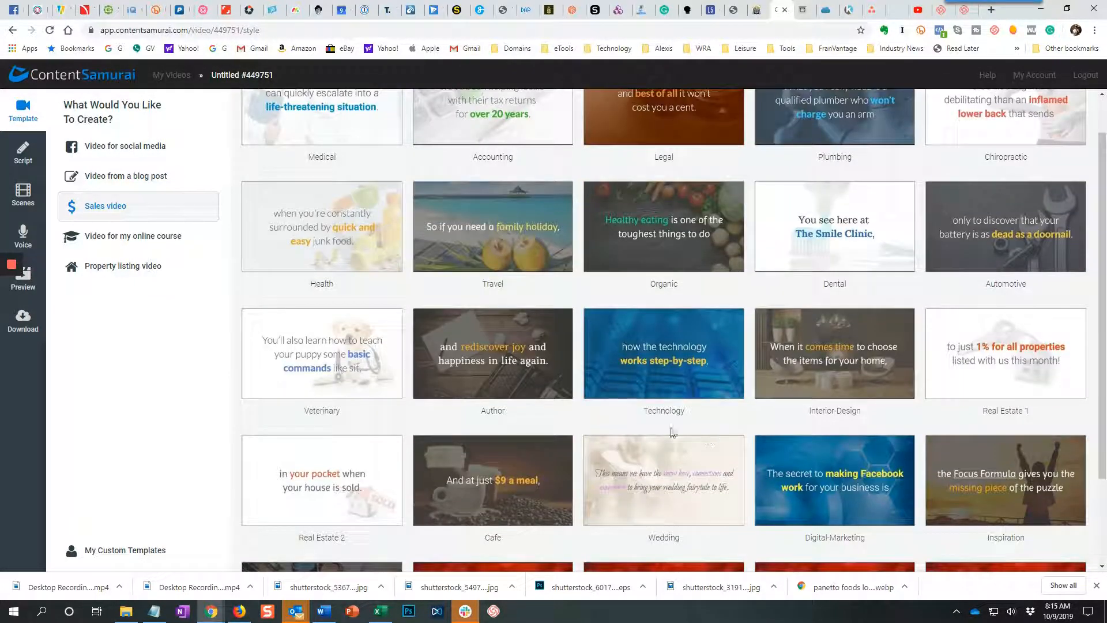
click(151, 240)
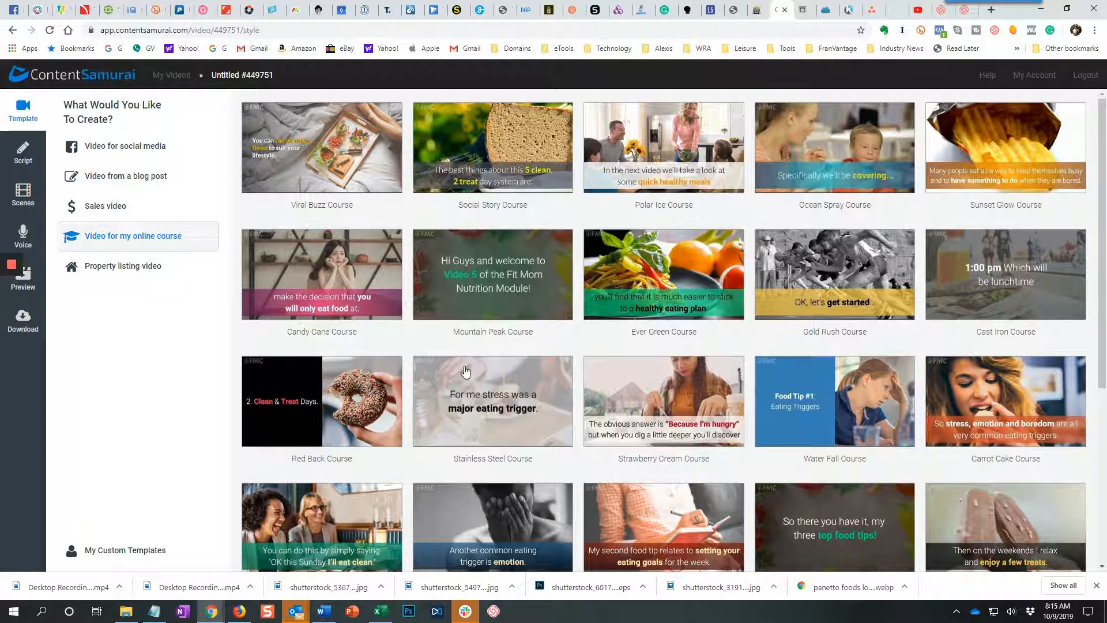
click(151, 269)
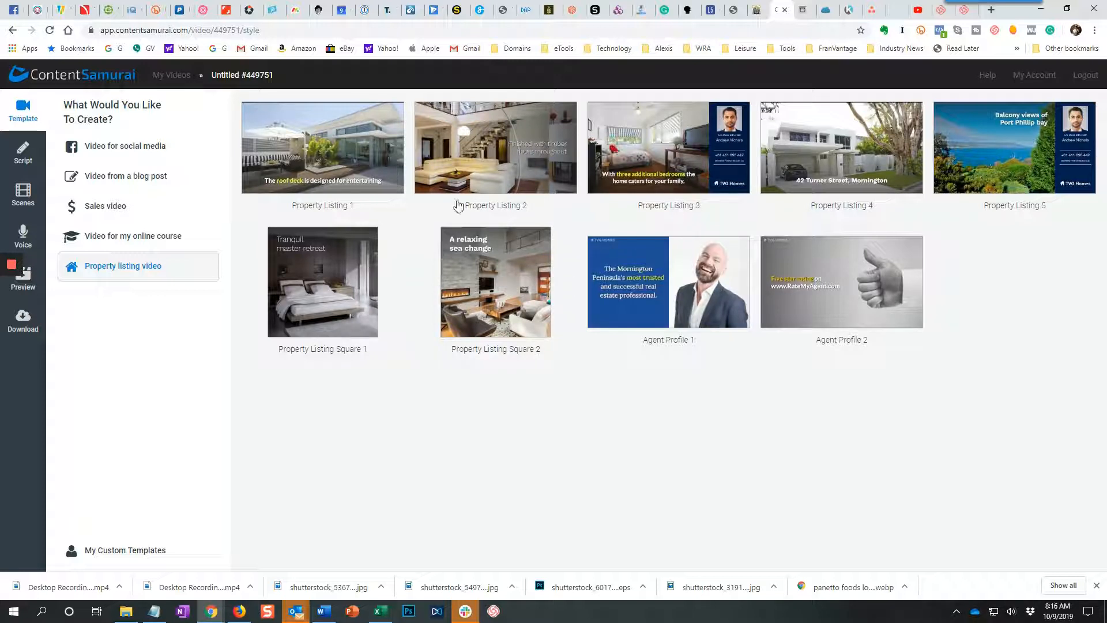
Use the Cool Blue template from the blog post video collection for the new video.
click(122, 178)
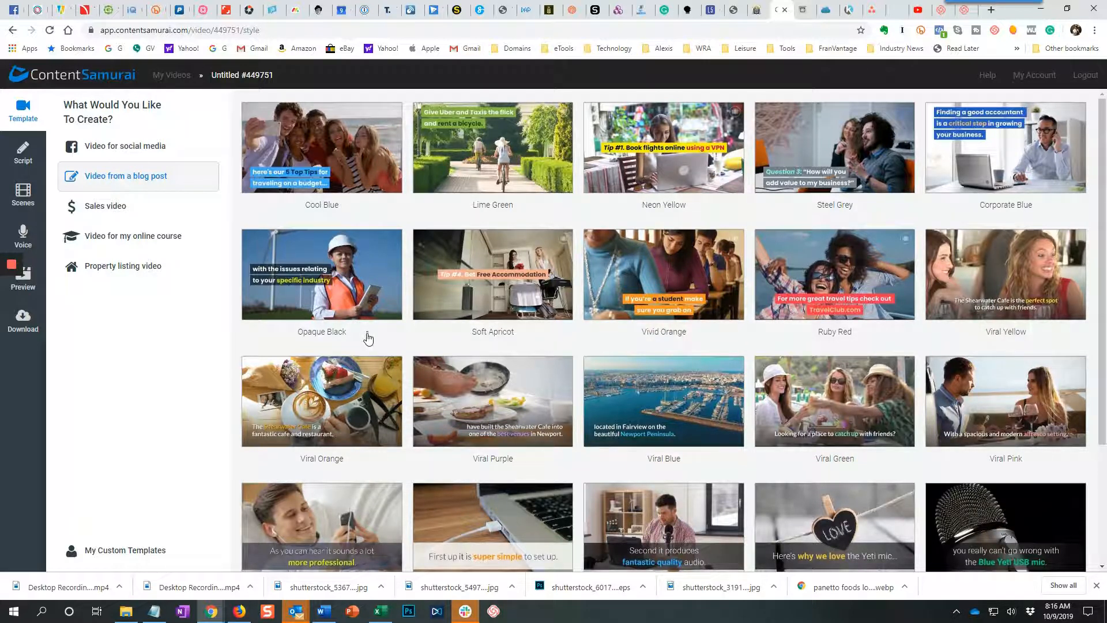
click(362, 157)
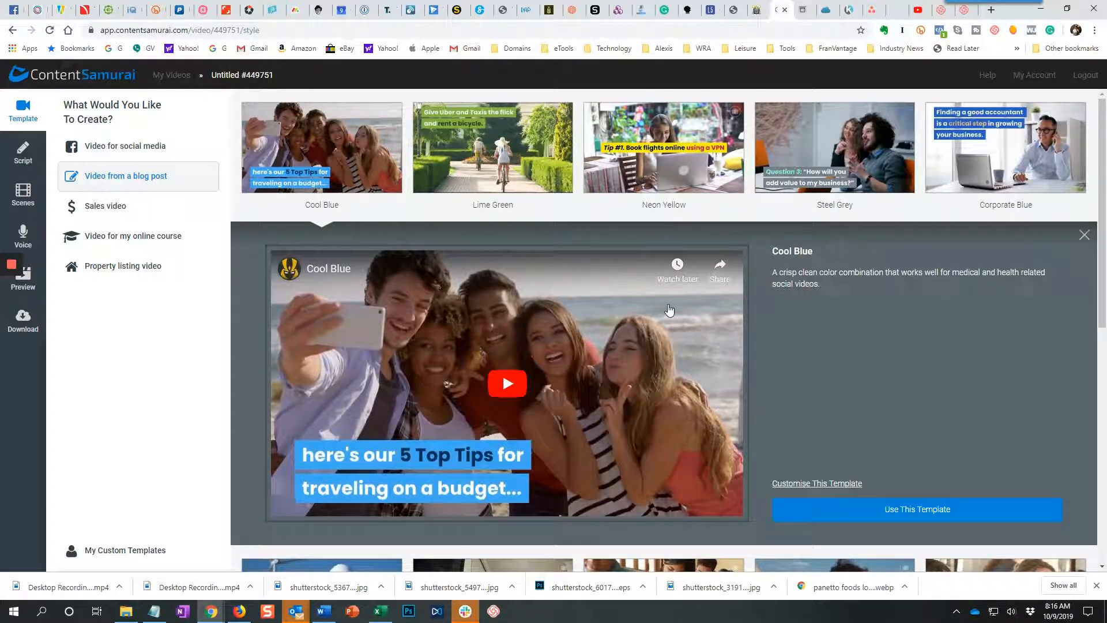
click(906, 515)
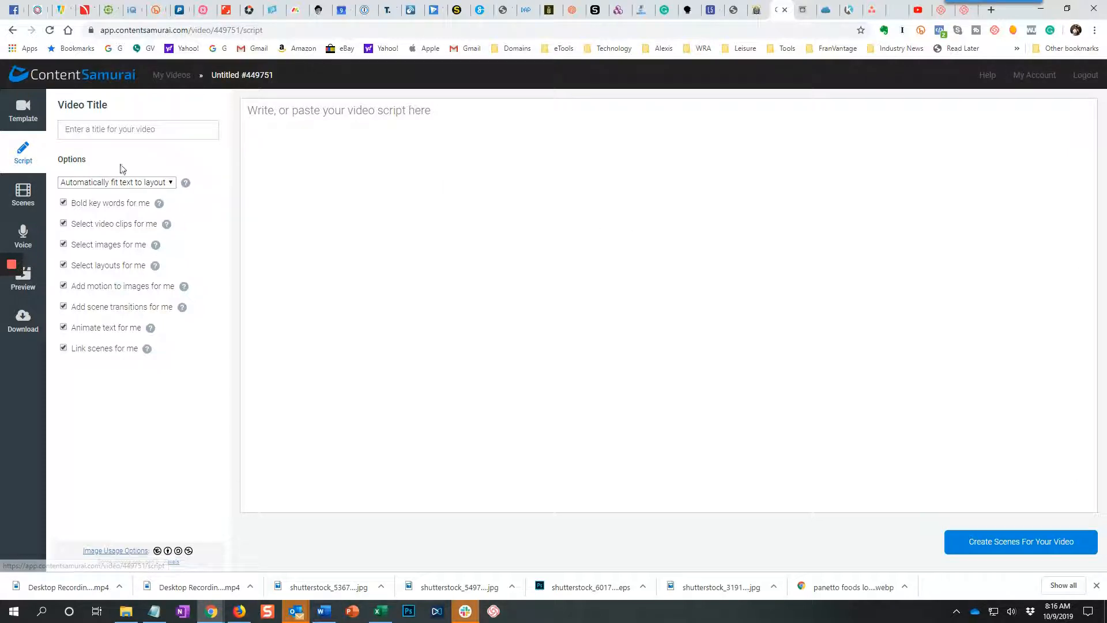
Title the video "How to calculate food cost in Washington state restaurants" and view the text-to-slide options, keeping "Automatically fit text to layout".
key(alt+Tab)
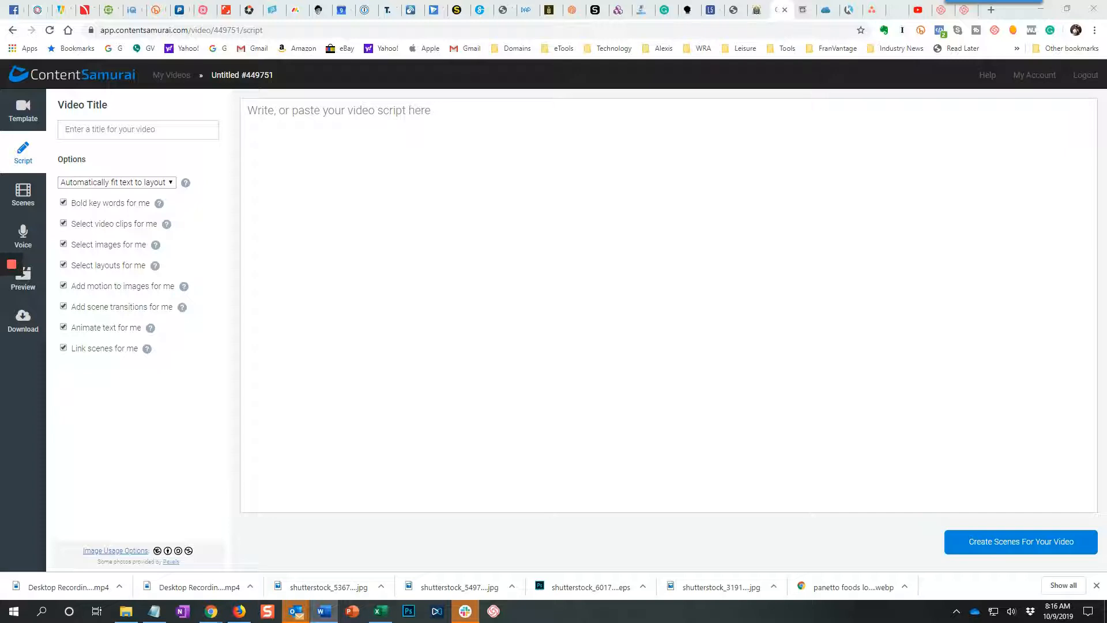
click(112, 133)
key(ctrl+v)
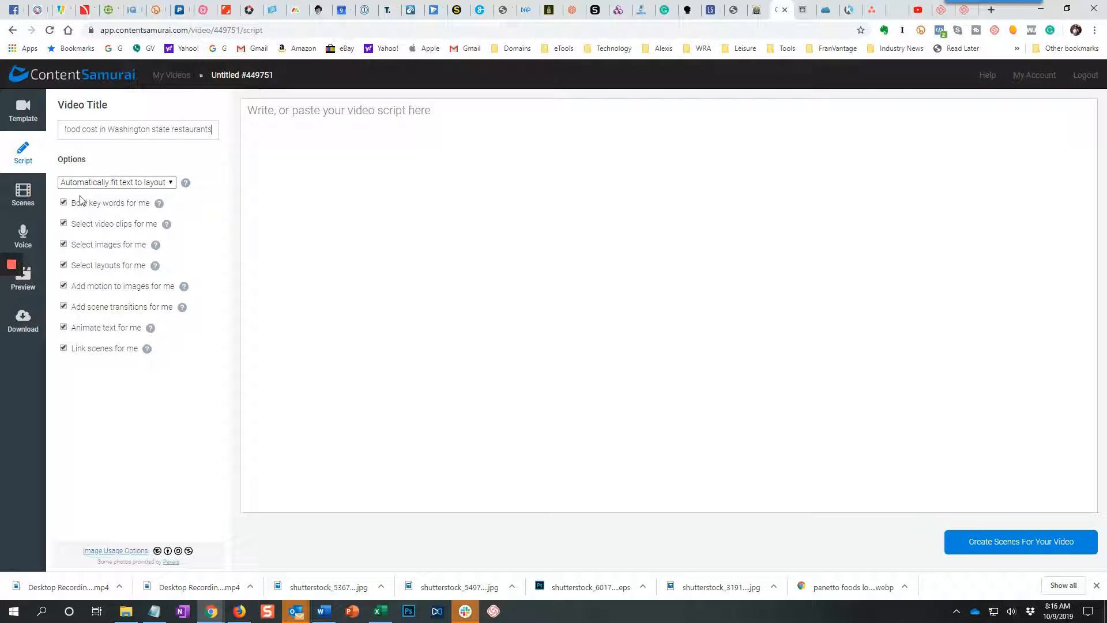
click(149, 187)
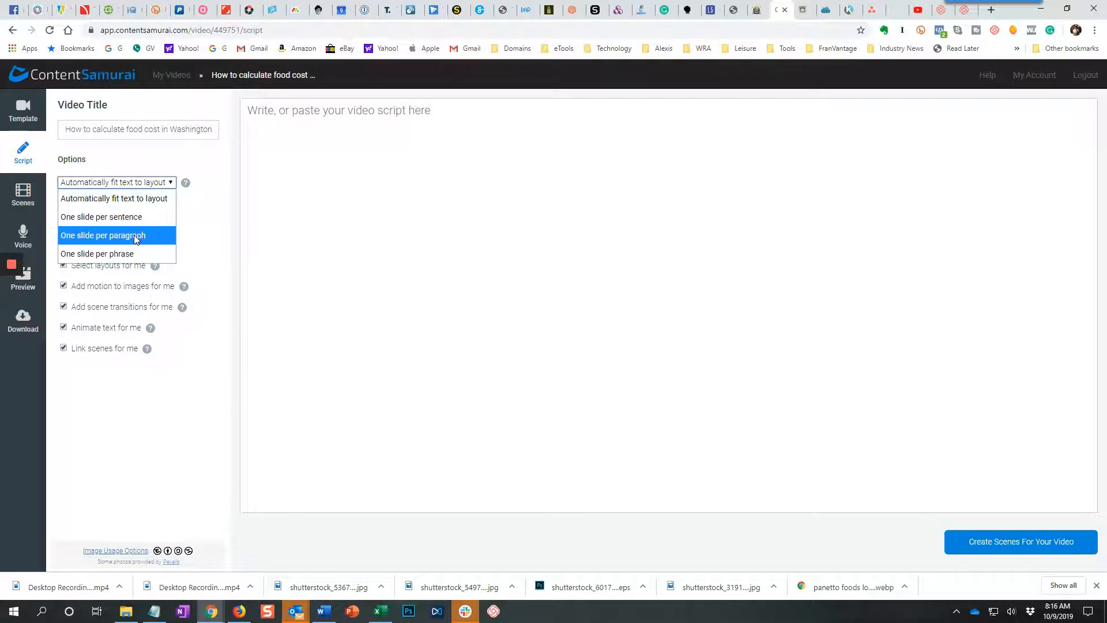
click(235, 269)
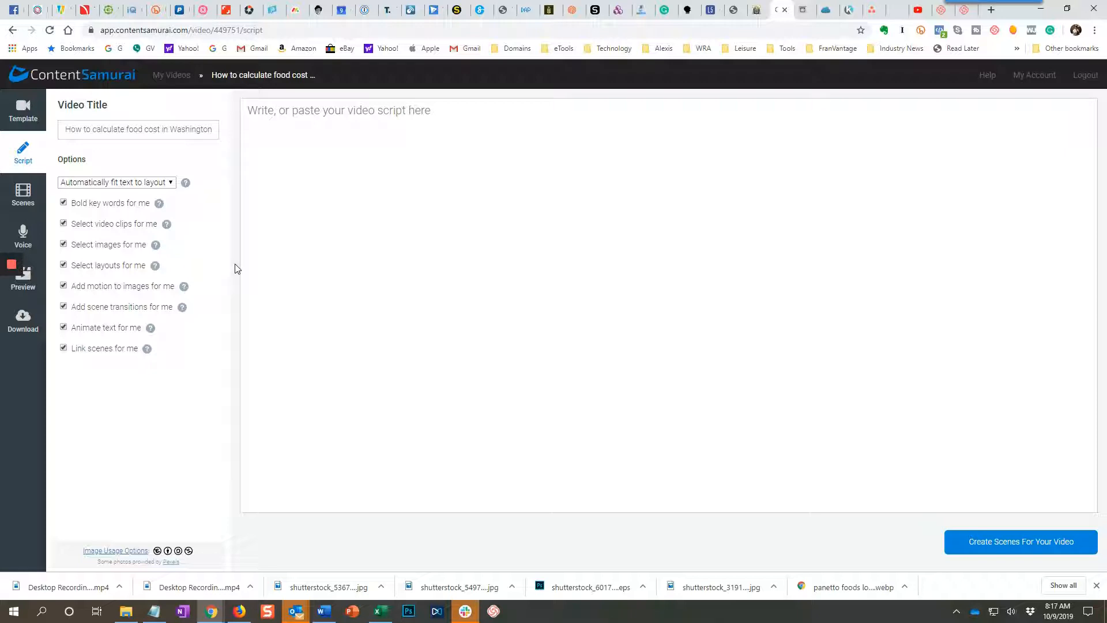
Copy the food cost article's full text from the source document into the video script and return to its beginning.
click(300, 140)
key(alt+Tab)
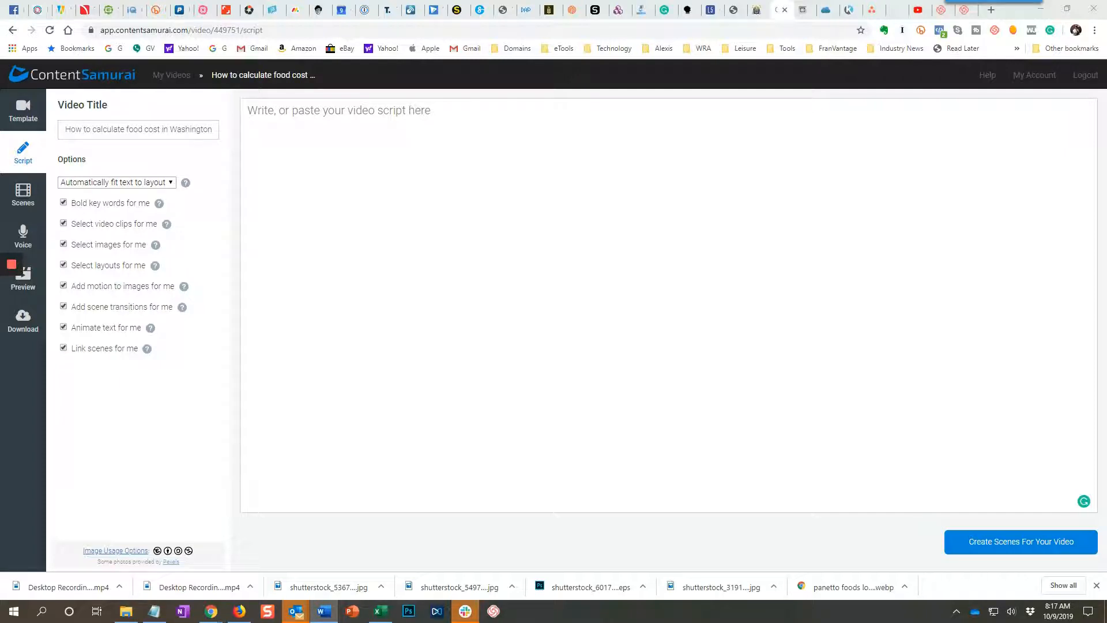
click(452, 101)
key(ctrl+v)
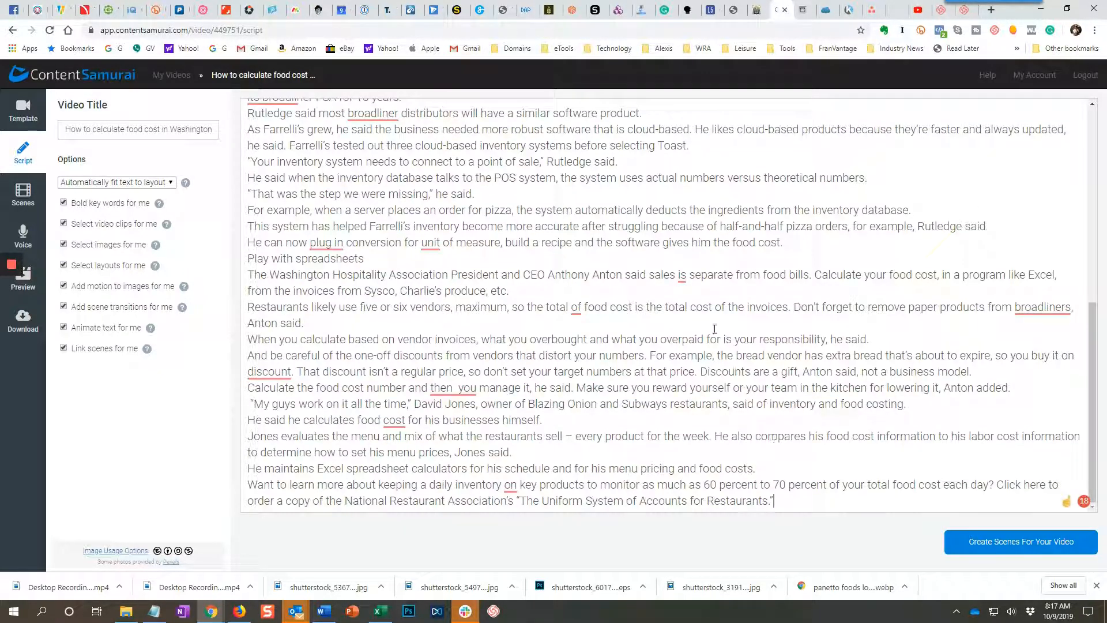
scroll(715, 329, up, 2)
scroll(715, 329, up, 5)
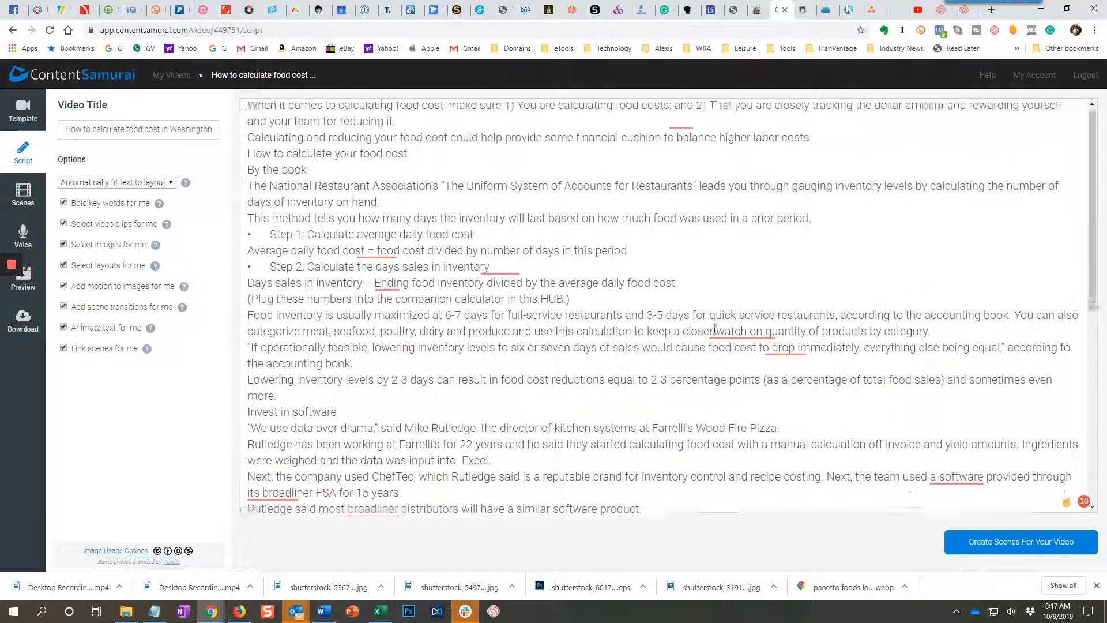
Insert blank lines in the script after the opening paragraph, the "How to calculate your food cost" heading and the "By the book" heading.
click(439, 125)
key(Return)
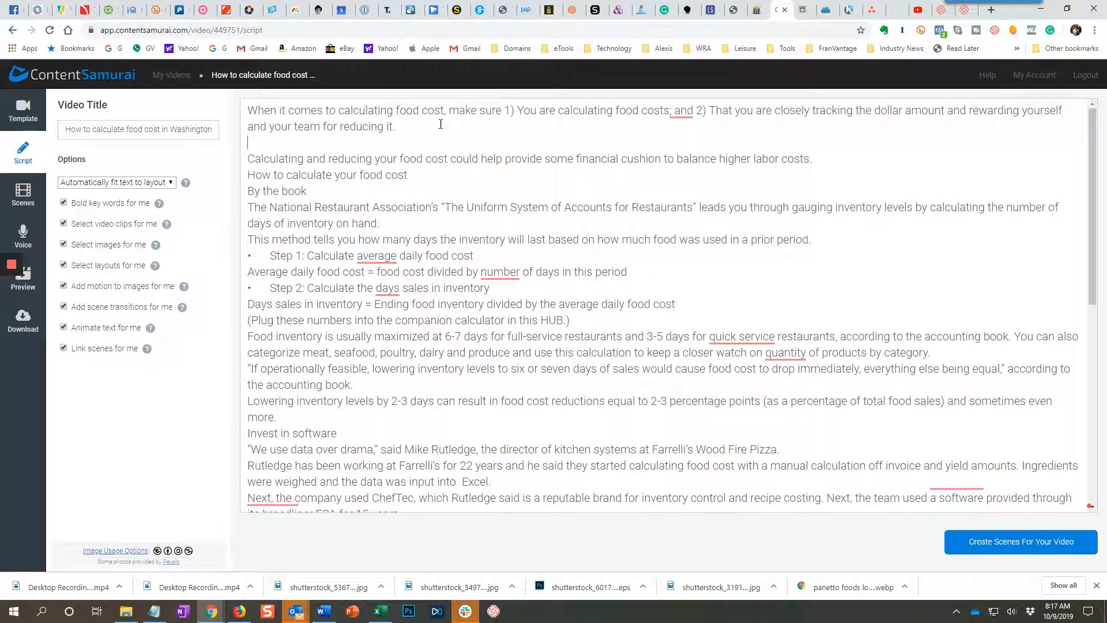
click(445, 173)
key(Return)
click(359, 205)
key(Return)
Insert blank lines after the National Restaurant Association paragraph and after the sentence beginning "This method tells you how many days".
click(410, 254)
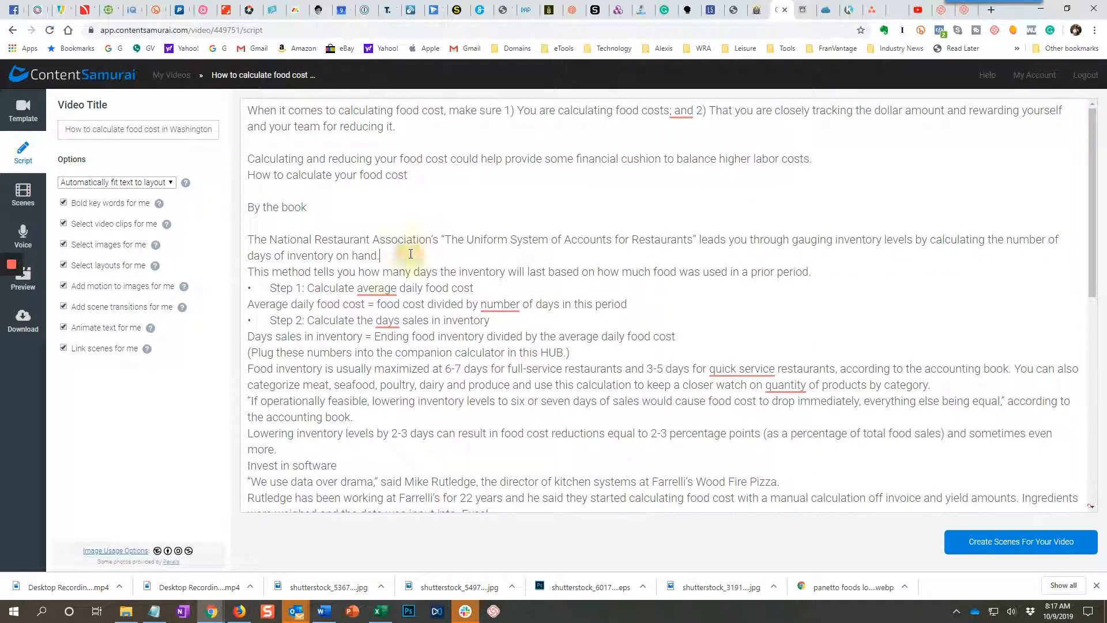
key(Return)
click(824, 289)
key(Return)
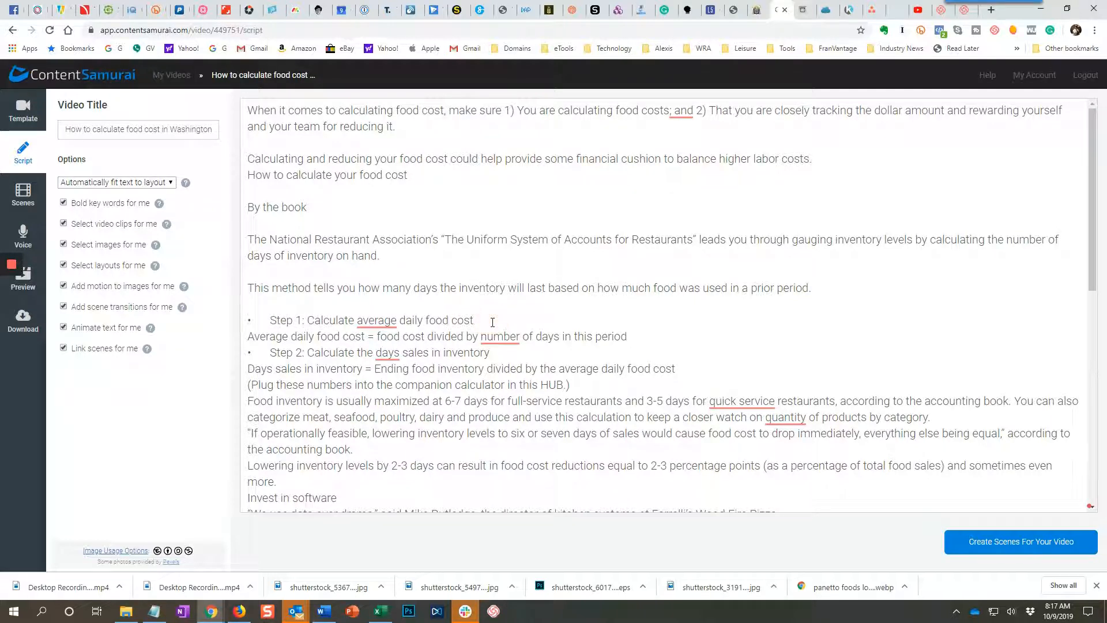
Insert blank lines after the Step 1 line, the average daily food cost formula and the Step 2 line.
key(Return)
click(636, 351)
key(Return)
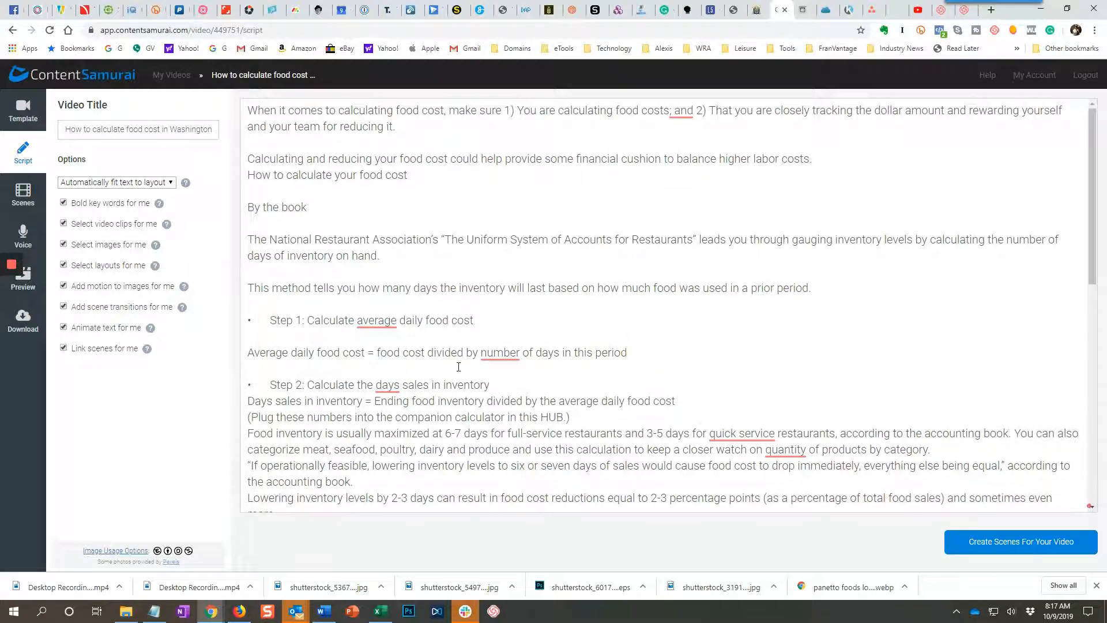
click(505, 383)
key(Return)
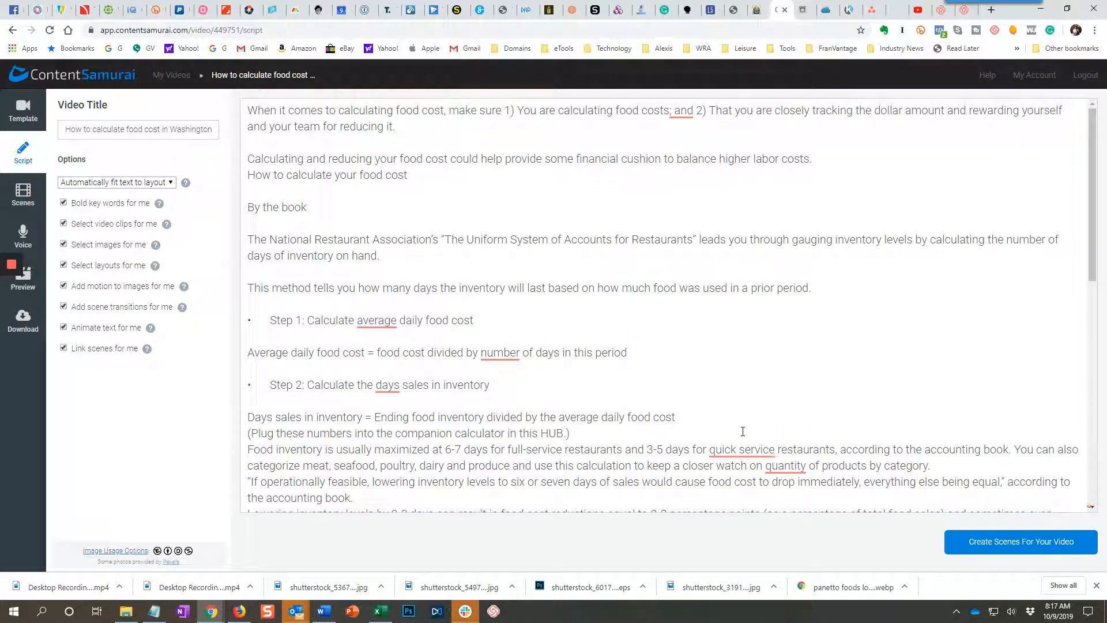
Insert blank lines after the "Days sales in inventory" formula and the parenthetical note about the companion calculator.
click(711, 419)
key(Return)
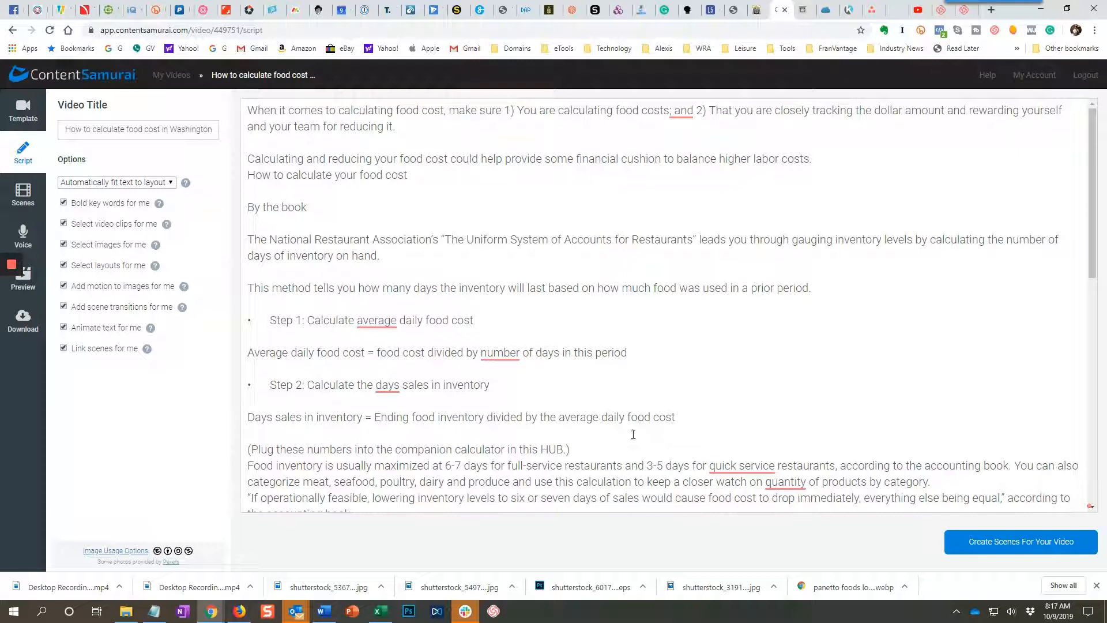
click(626, 447)
key(Return)
Insert blank lines after the "Food inventory is usually maximized", "If operationally feasible" and "Lowering inventory levels" paragraphs.
scroll(626, 447, down, 2)
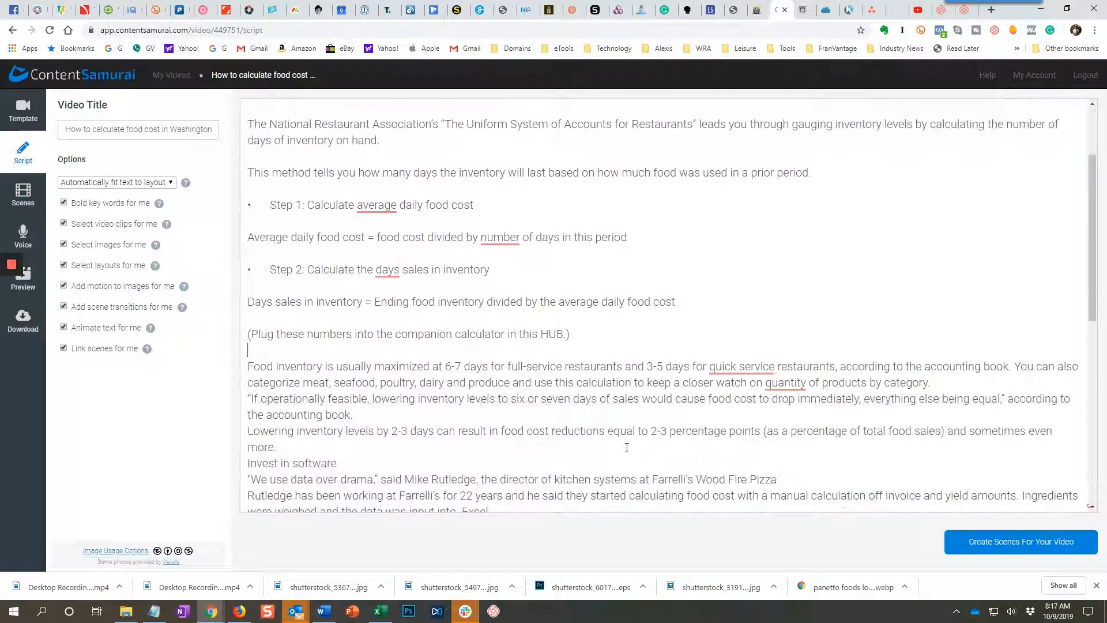
mouse_move(799, 385)
click(959, 385)
key(Return)
click(412, 429)
key(Return)
click(296, 477)
key(Return)
Insert blank lines after the "Invest in software" heading, the "We use data over drama" quote and the paragraph ending in "Excel".
scroll(348, 397, down, 2)
click(348, 397)
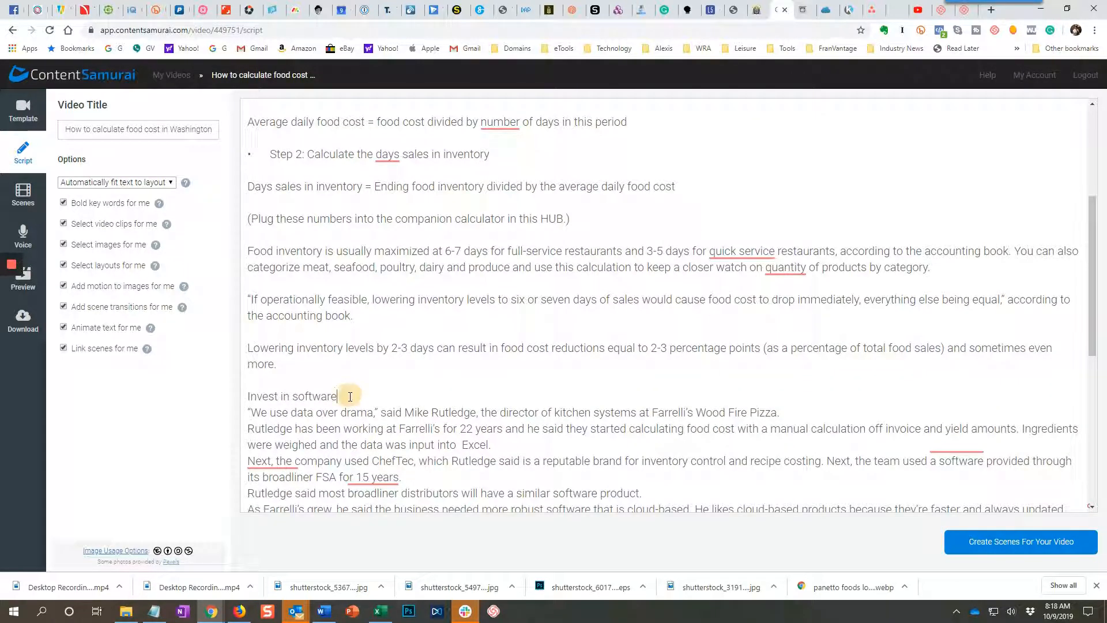
key(Return)
click(800, 430)
key(Return)
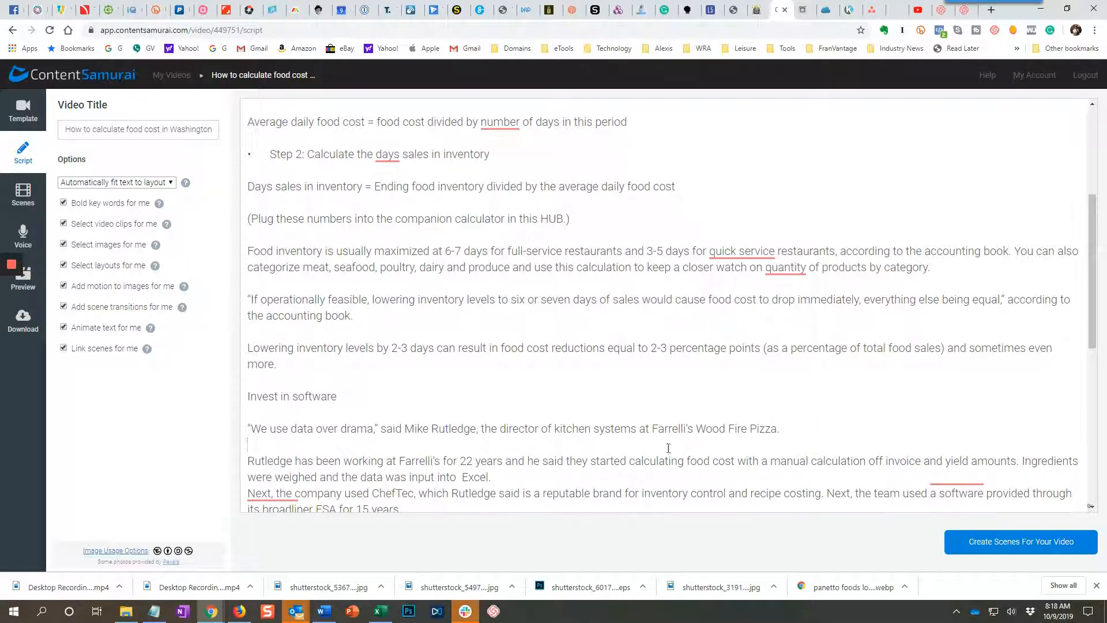
click(547, 477)
key(Return)
Insert blank lines after the ChefTec paragraph, the broadliner distributors sentence and the paragraph ending with the selection of Toast.
scroll(444, 405, down, 2)
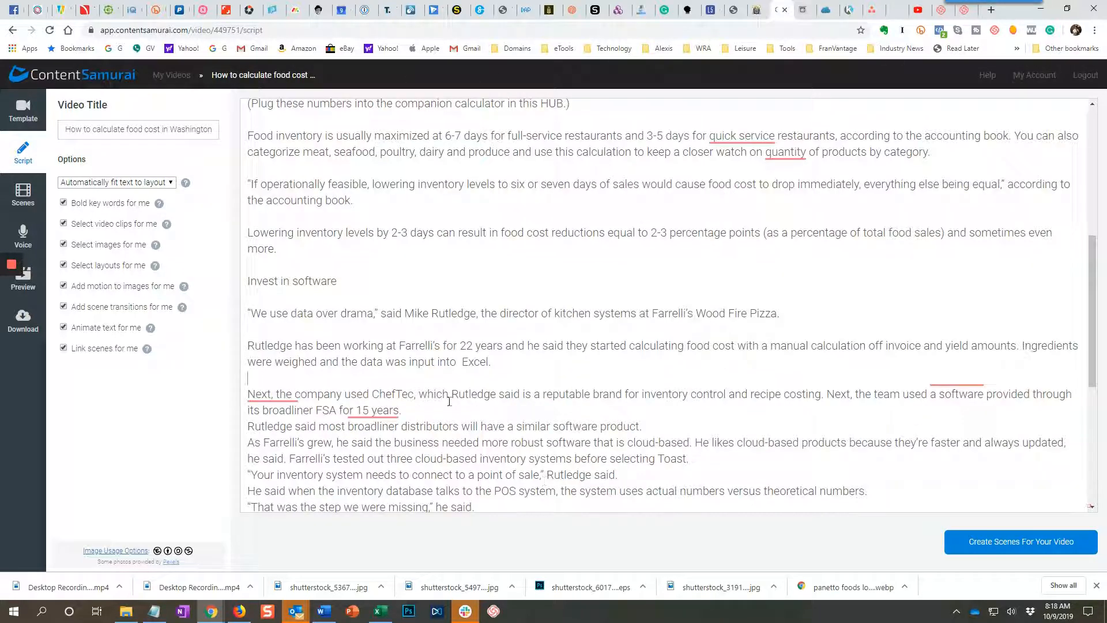
key(Return)
click(653, 444)
key(Return)
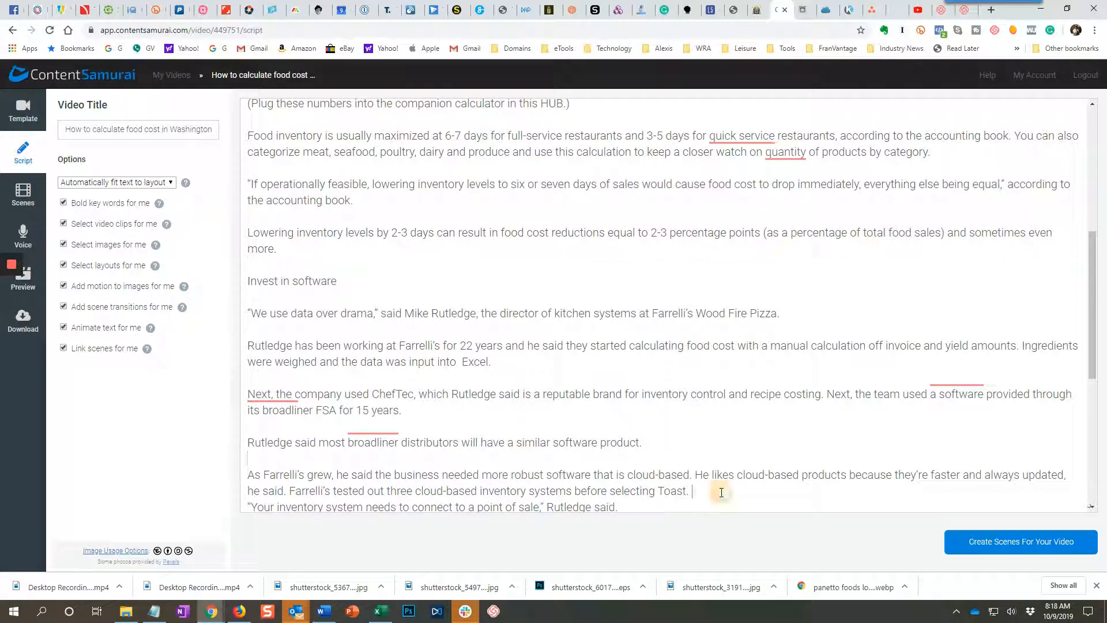
click(721, 491)
key(Return)
Insert blank lines after the point of sale quote, the POS system sentence and the "That was the step we were missing" quote.
scroll(639, 412, down, 2)
click(640, 411)
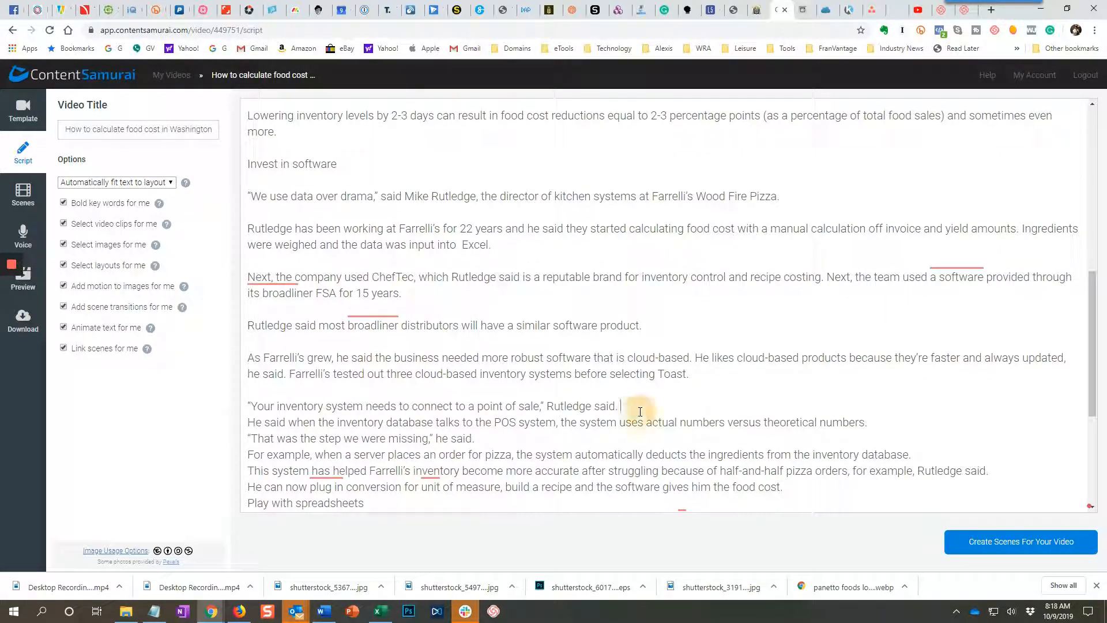
key(Return)
click(612, 453)
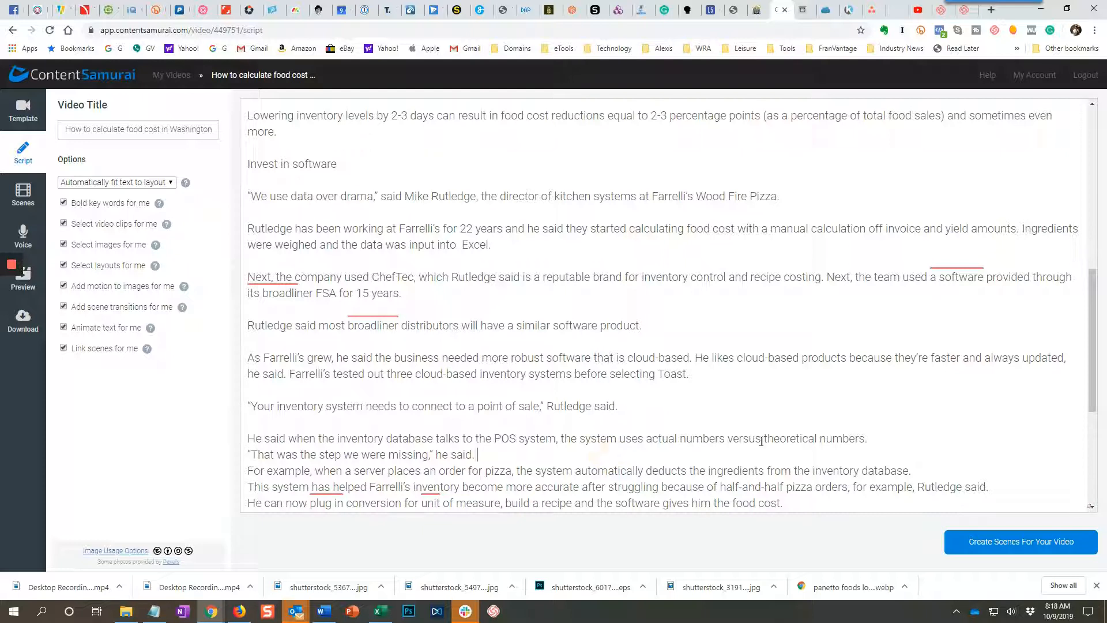
click(866, 439)
key(Return)
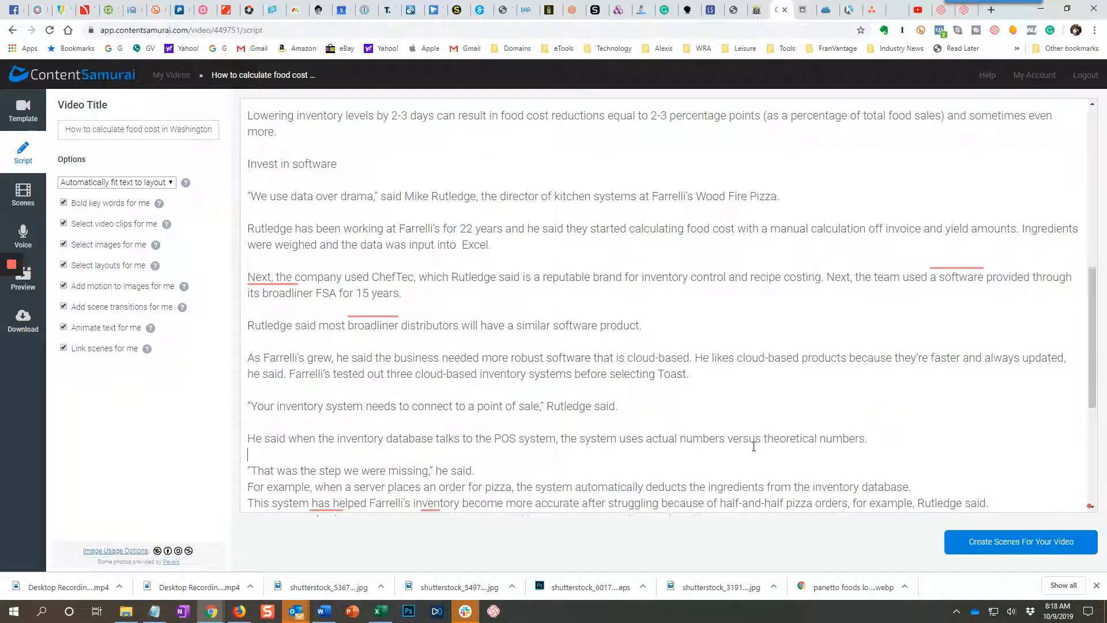
click(594, 467)
key(Return)
Insert blank lines after the pizza order example, the half-and-half pizza sentence and the unit of measure conversion sentence.
scroll(924, 390, down, 2)
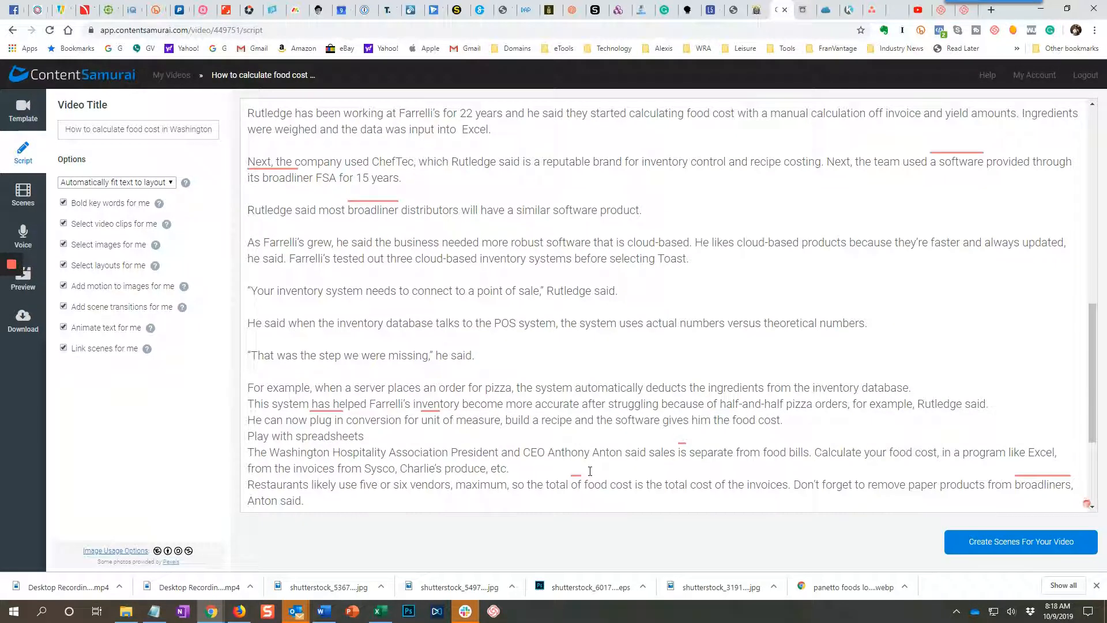
click(928, 387)
key(Return)
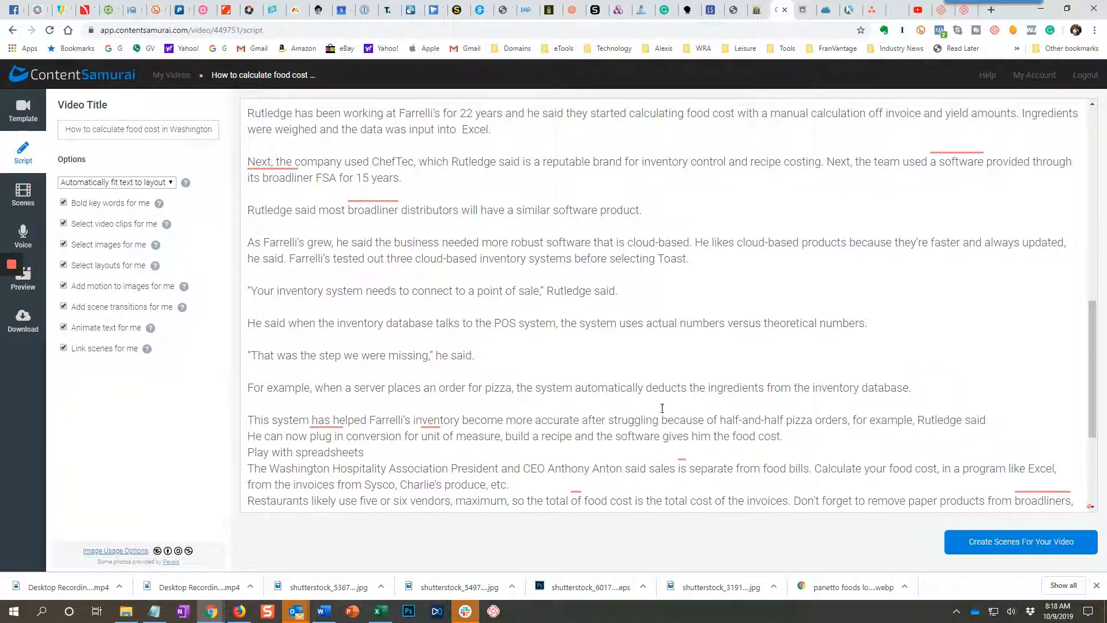
click(1008, 422)
key(Return)
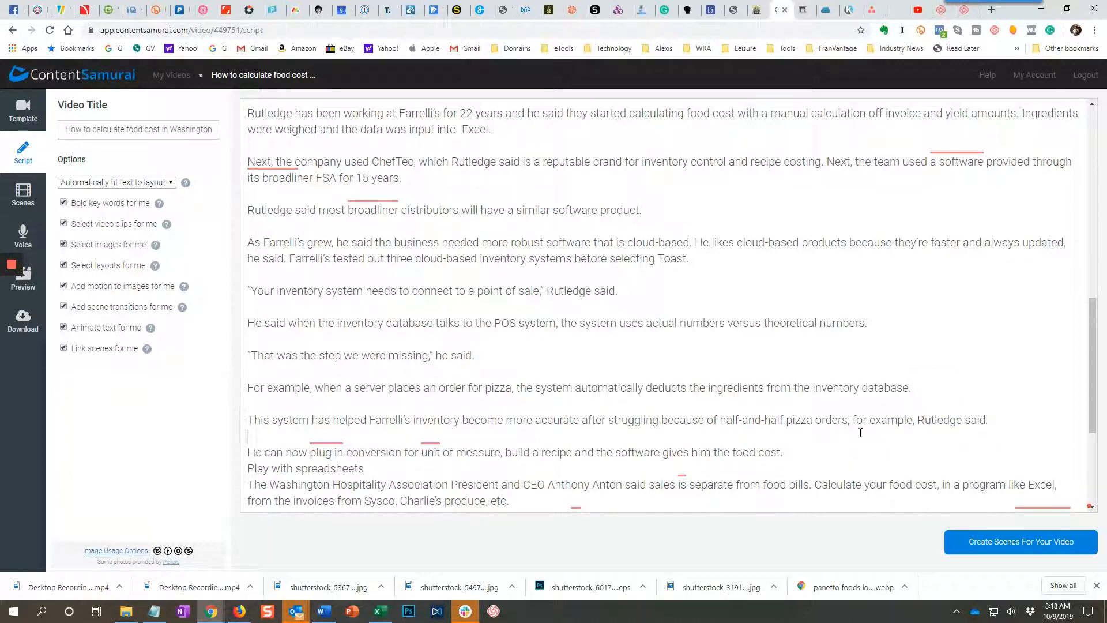
click(819, 458)
key(Return)
Insert blank lines after the "Play with spreadsheets" heading, the Sysco invoices paragraph and the "Restaurants likely use five or six vendors" paragraph.
click(388, 486)
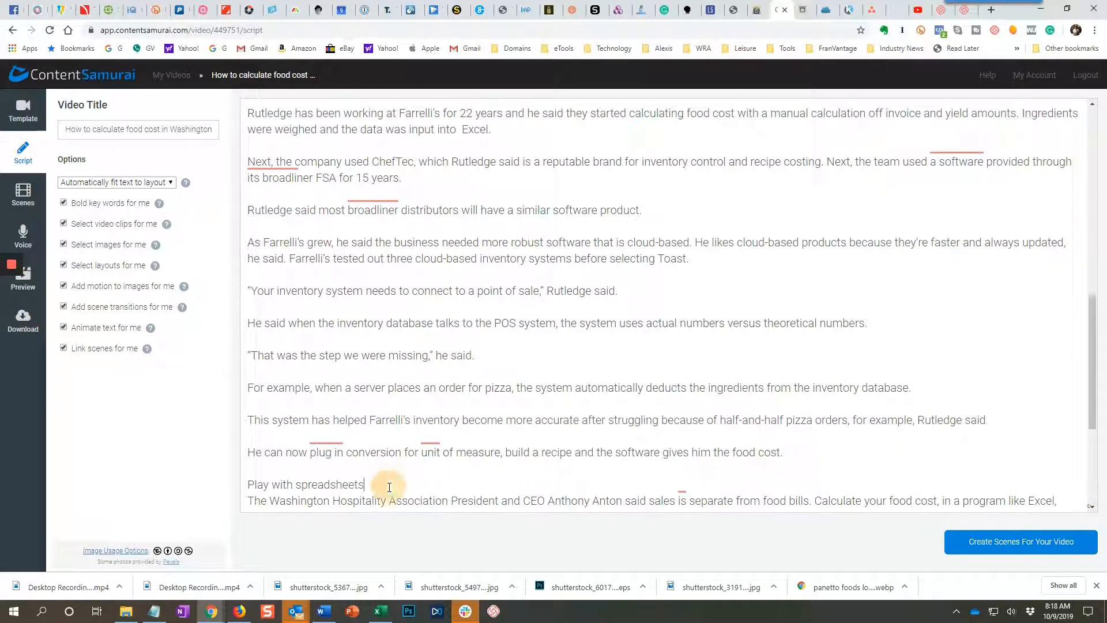
key(Return)
scroll(389, 487, down, 2)
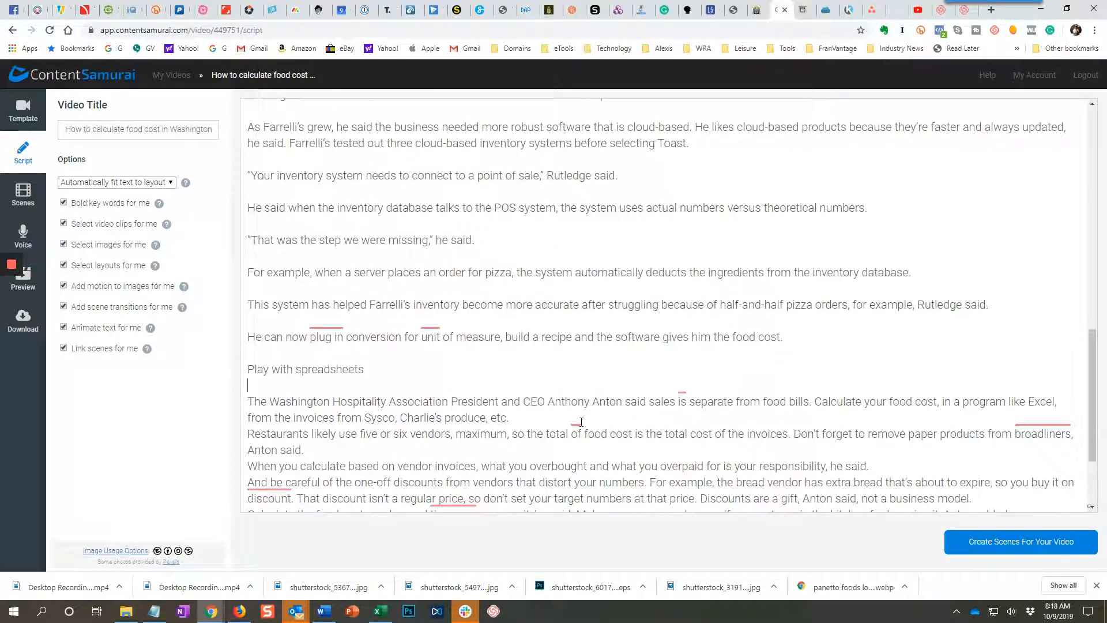
click(518, 416)
key(Return)
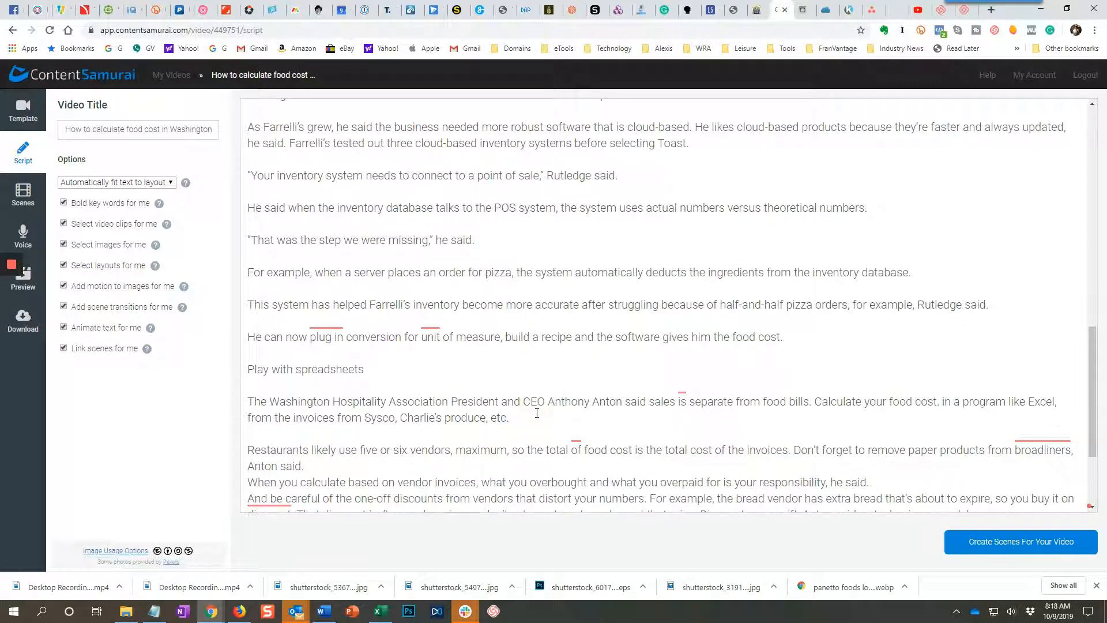
click(376, 466)
key(Return)
Insert blank lines after the vendor invoices sentence, the one-off discounts paragraph and the "Calculate the food cost number" paragraph.
scroll(379, 496, down, 2)
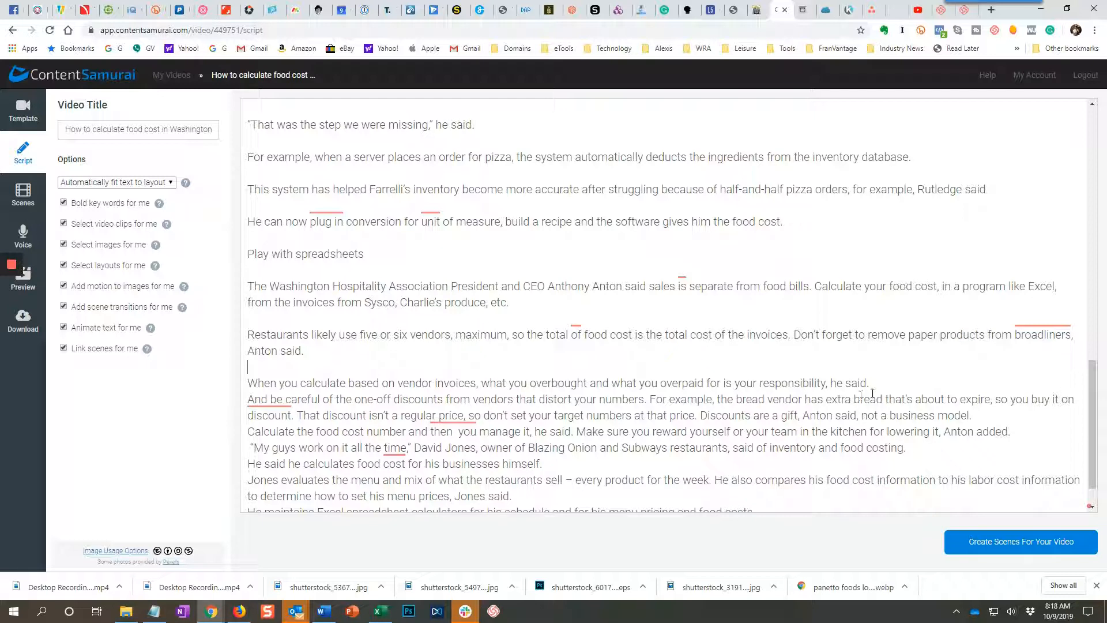
click(888, 388)
key(Return)
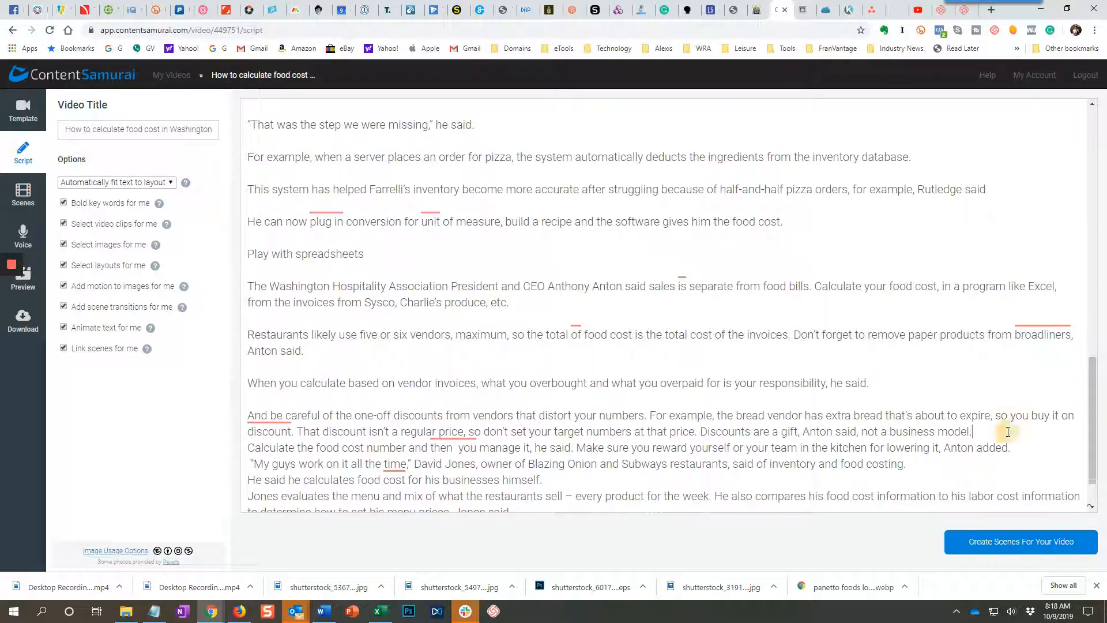
key(Return)
click(1009, 464)
key(Return)
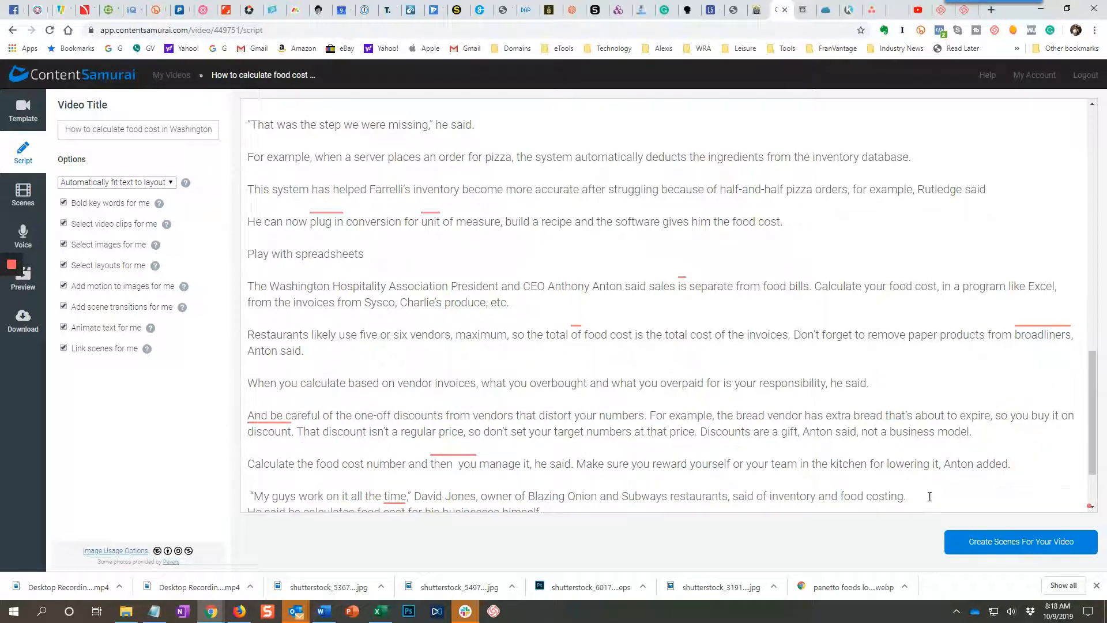
Insert blank lines after the "My guys work on it all the time" quote and the "He said he calculates food cost" sentence.
scroll(929, 496, down, 2)
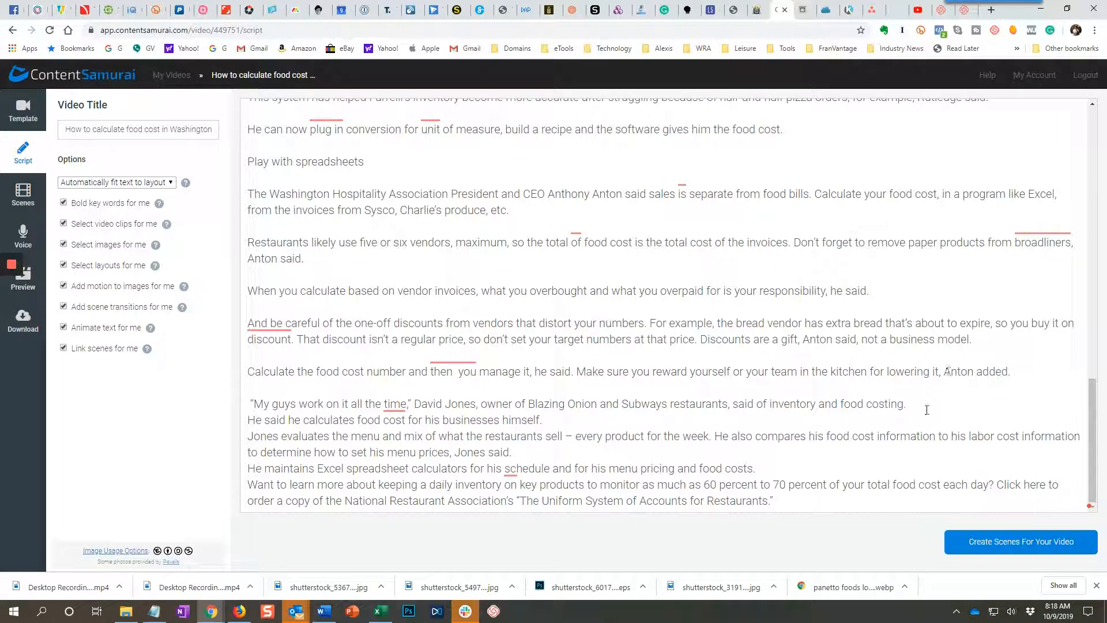
key(Return)
click(553, 436)
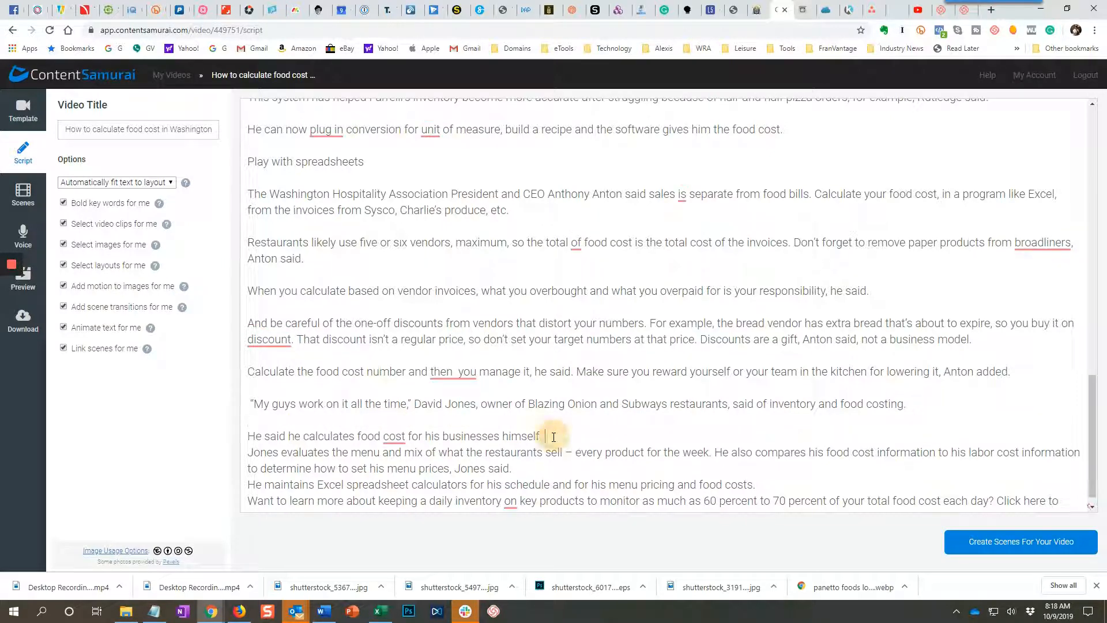
key(Return)
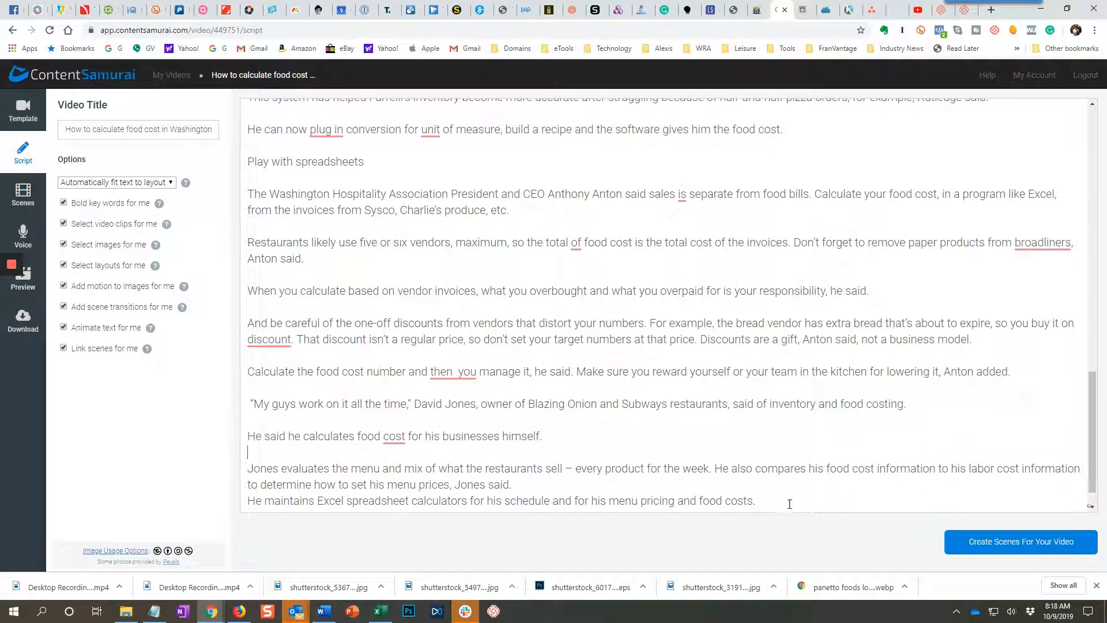
Insert blank lines after the menu and mix evaluation paragraph and the Excel spreadsheet calculators sentence.
click(528, 484)
key(Return)
scroll(528, 484, down, 1)
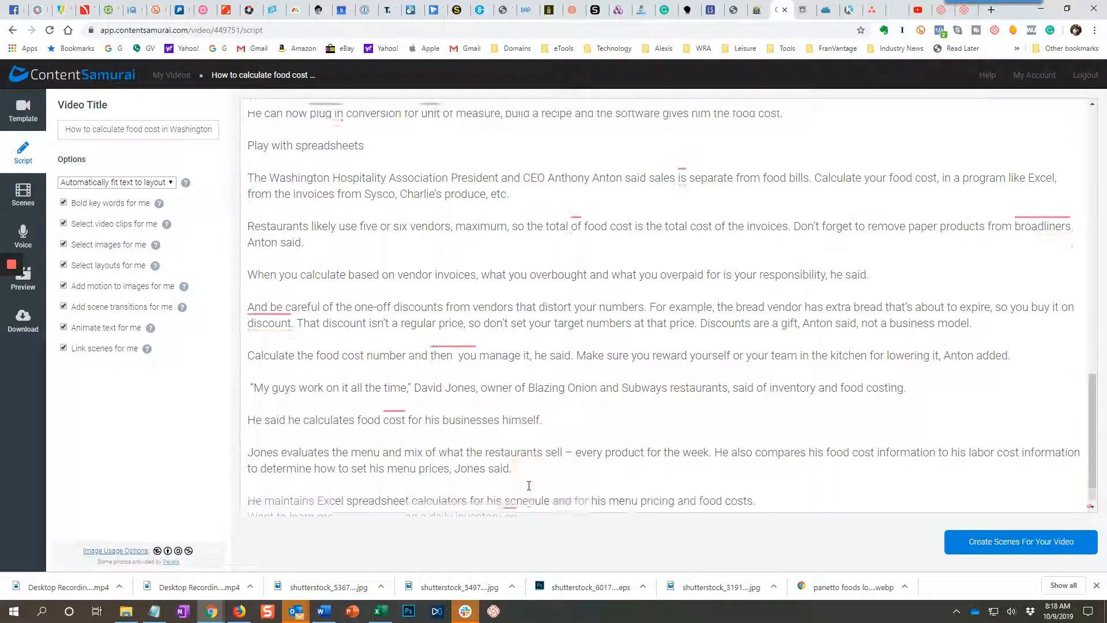
click(751, 468)
key(Return)
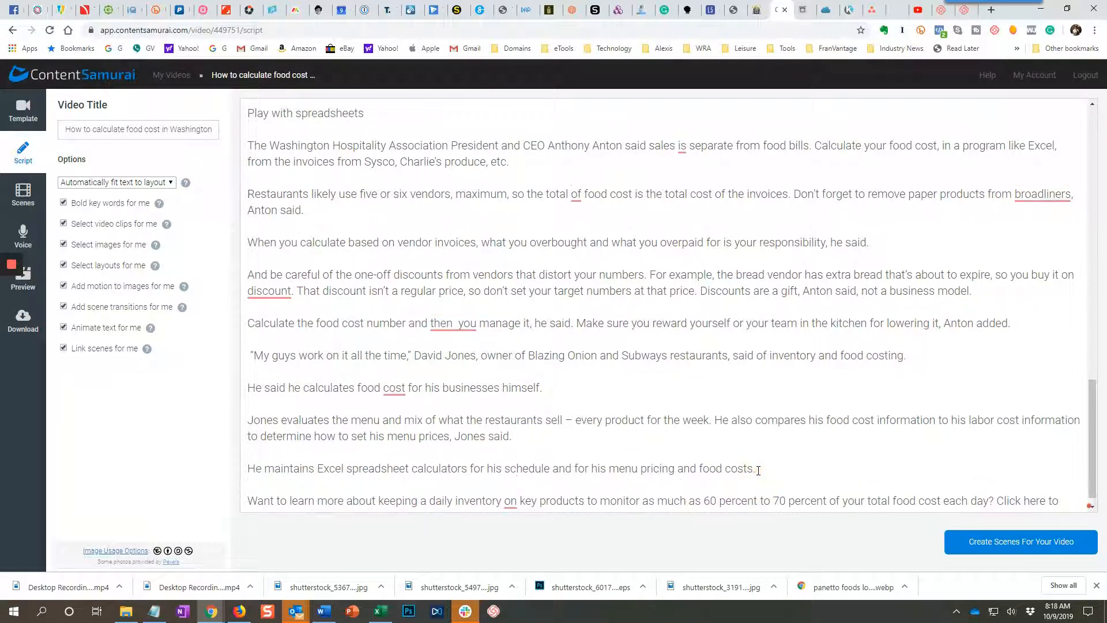
Split the closing paragraph before "Click here to order a copy", separating the two parts with a blank line.
scroll(758, 471, down, 1)
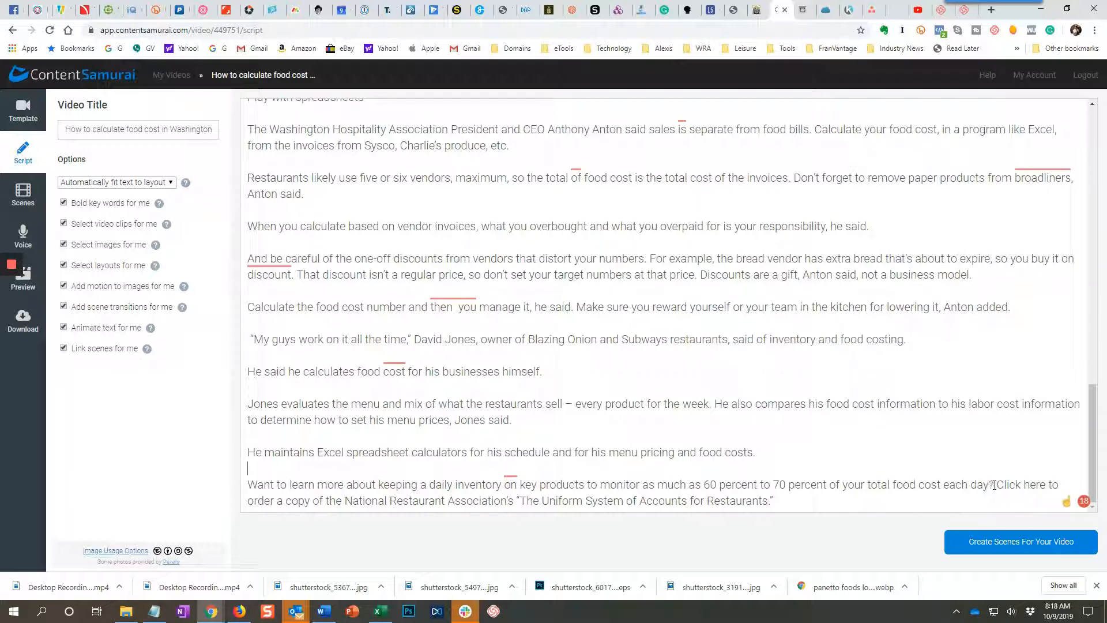
key(Return)
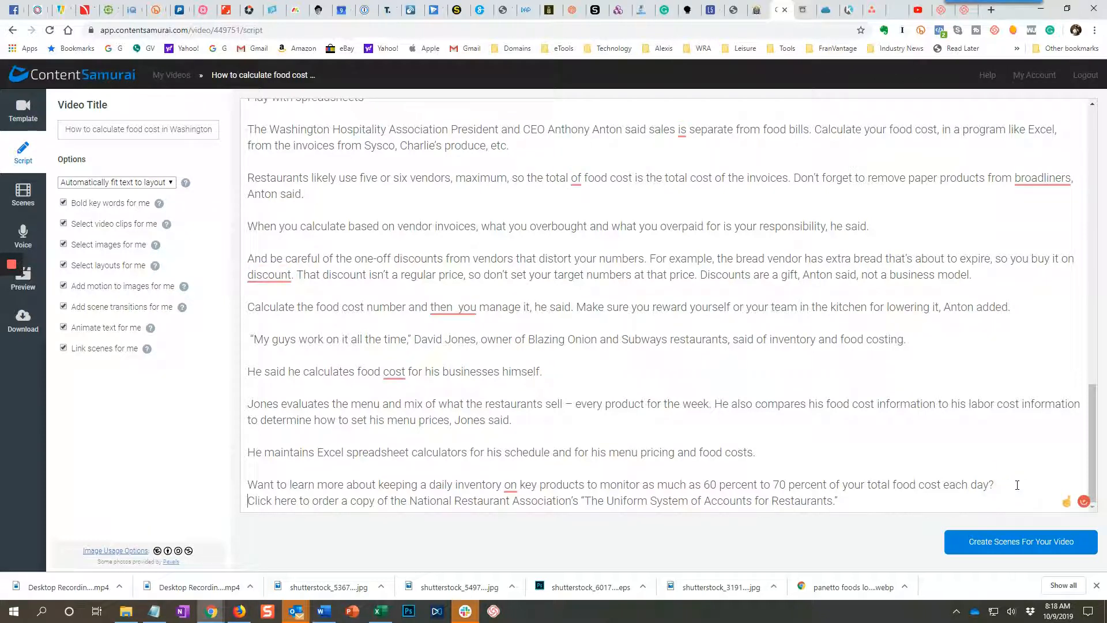
key(Return)
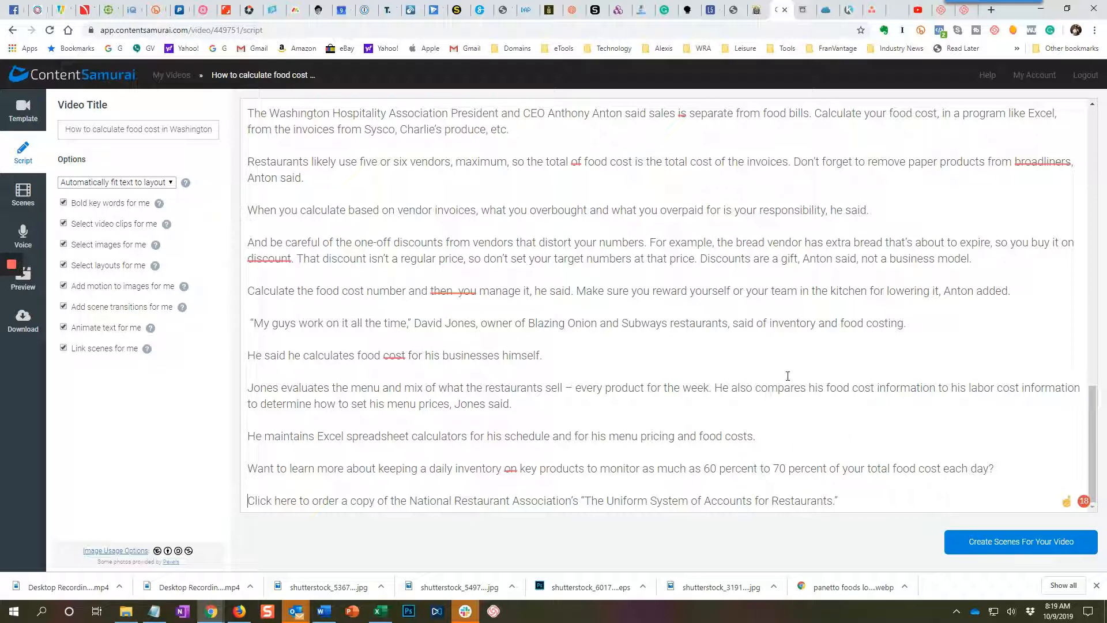
Create the video's scenes from the finished script and review the clips and text layout of the opening scenes up to scene 5.
click(989, 544)
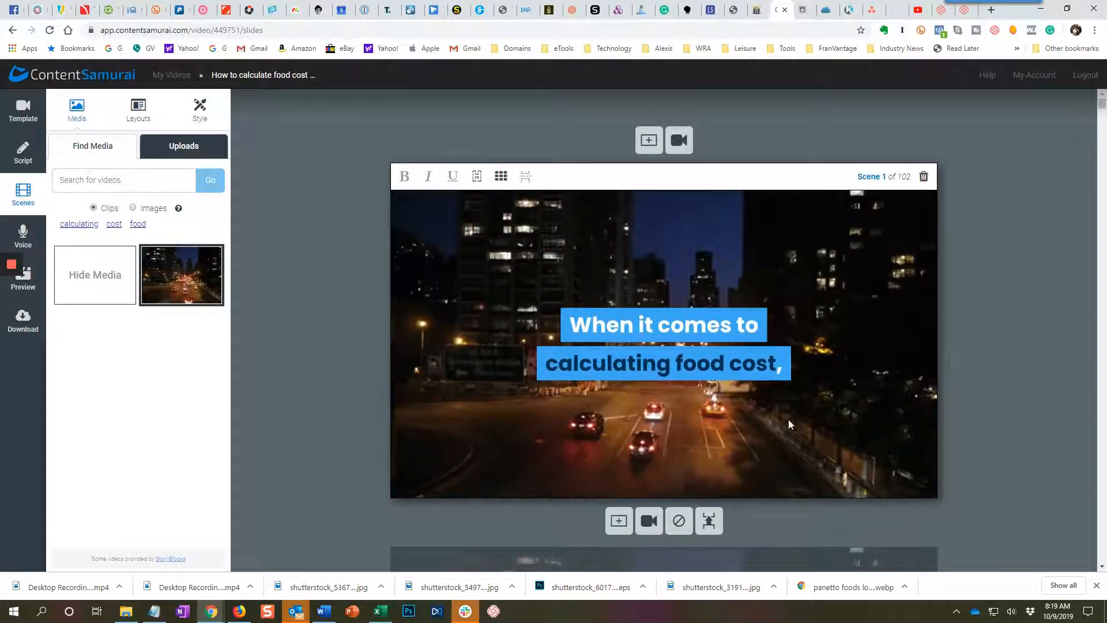
scroll(434, 324, down, 4)
scroll(434, 324, down, 1)
click(434, 327)
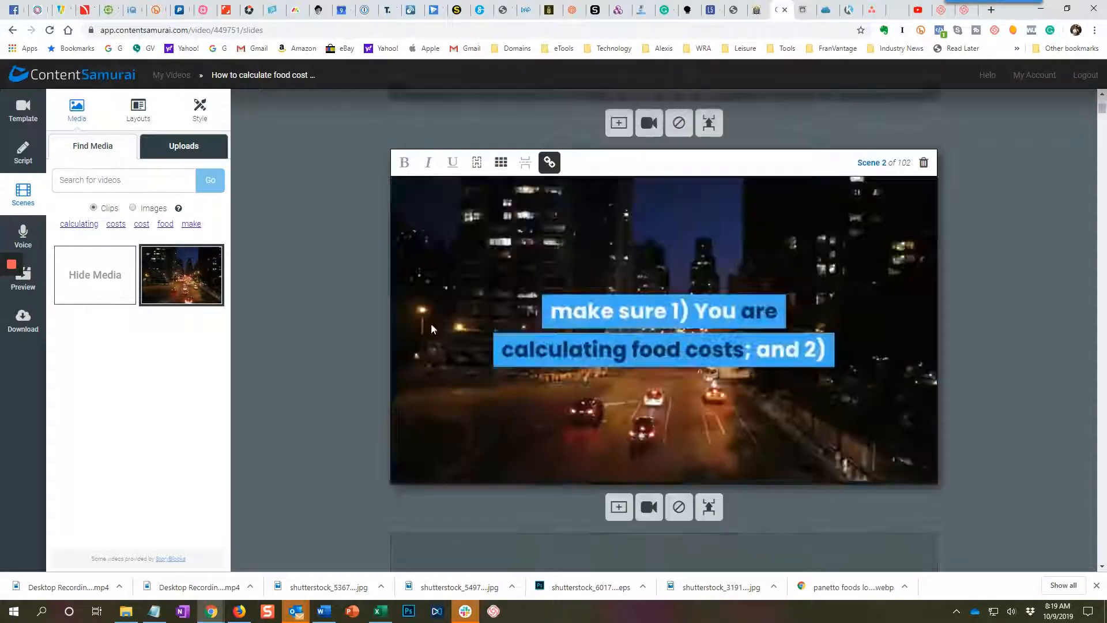
scroll(467, 326, down, 5)
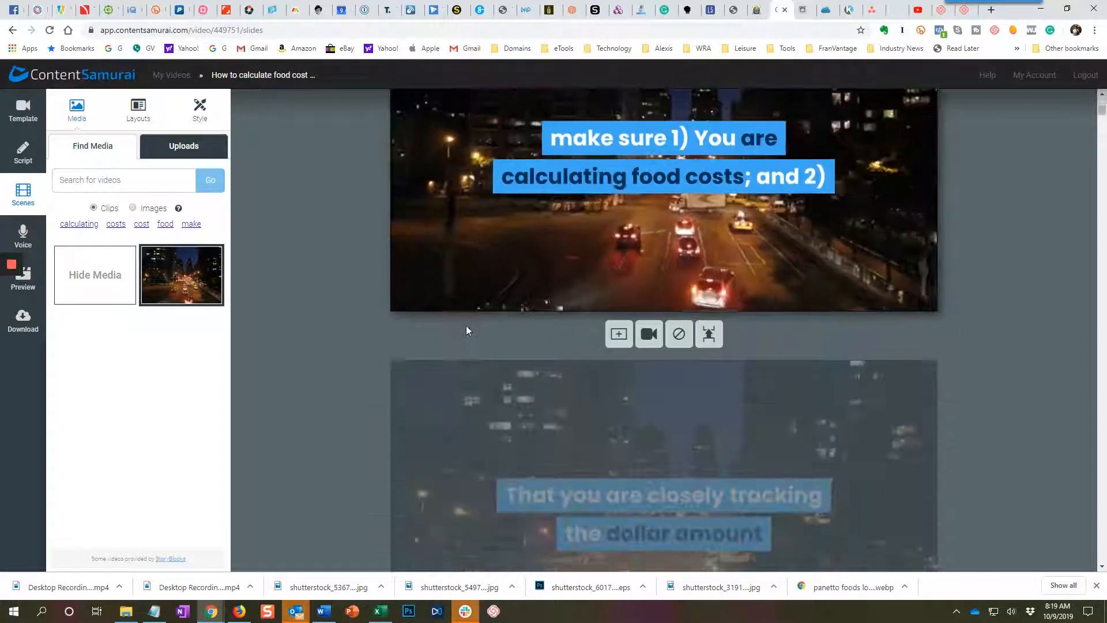
scroll(466, 325, down, 8)
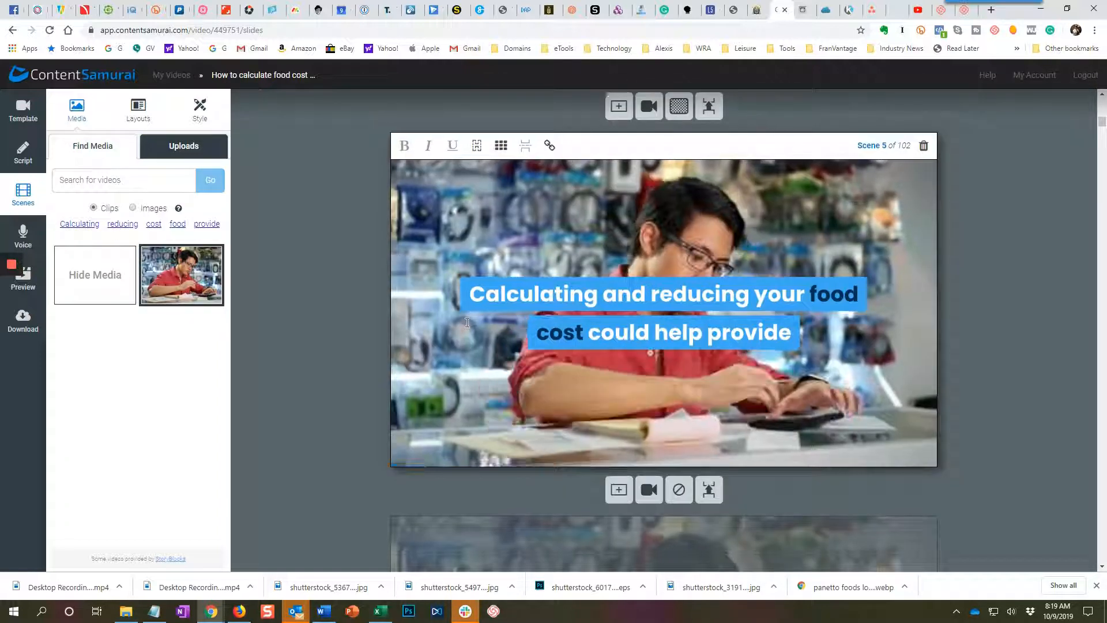
scroll(467, 326, down, 2)
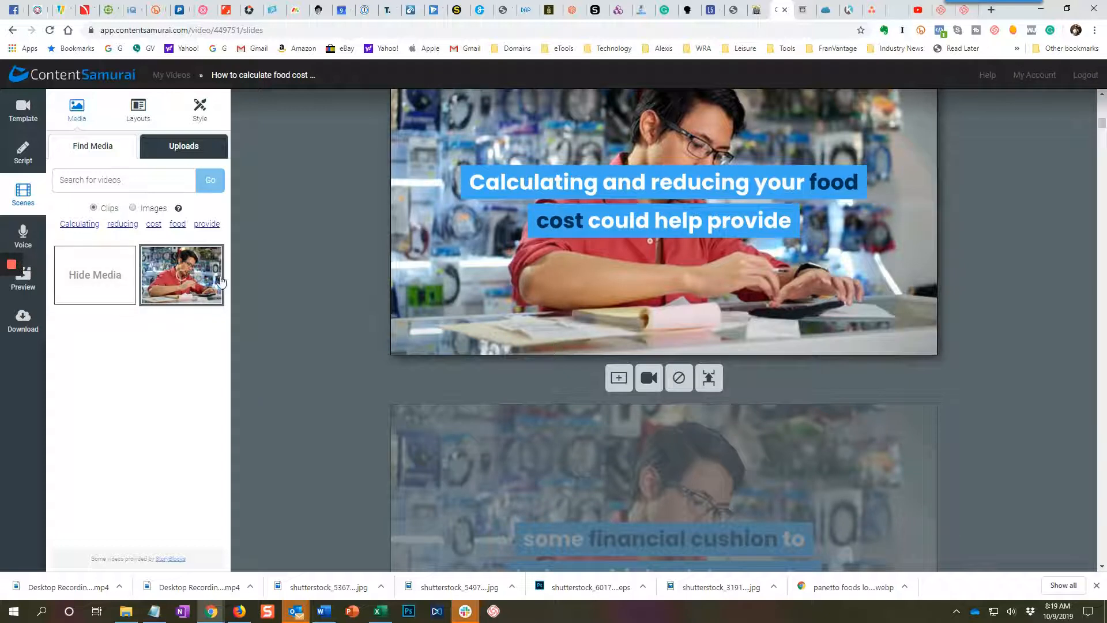
scroll(365, 296, down, 1)
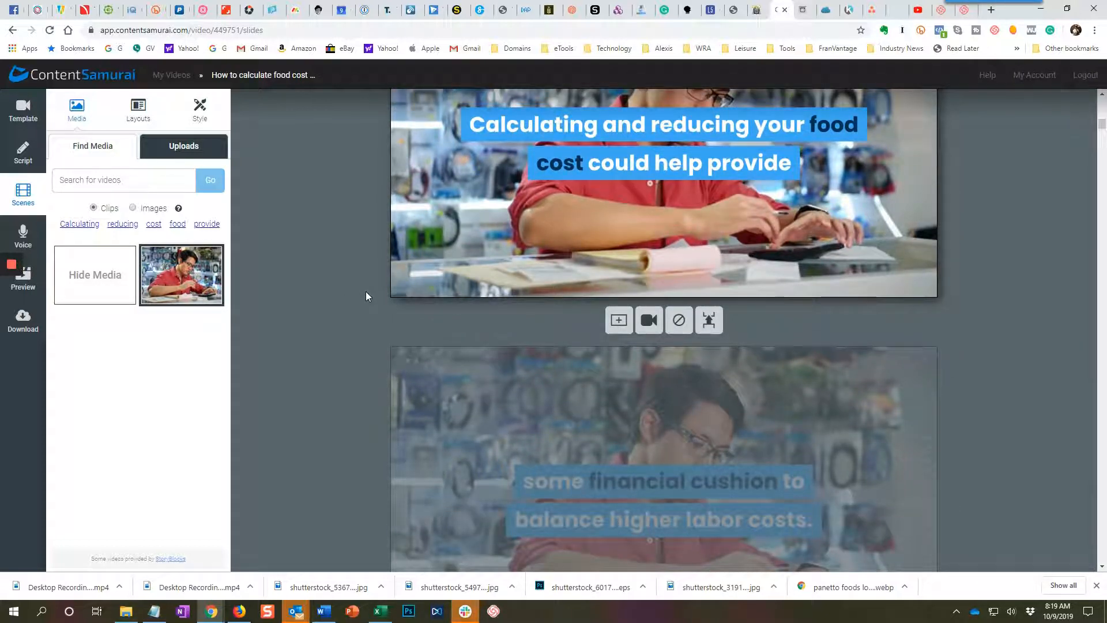
scroll(520, 388, down, 1)
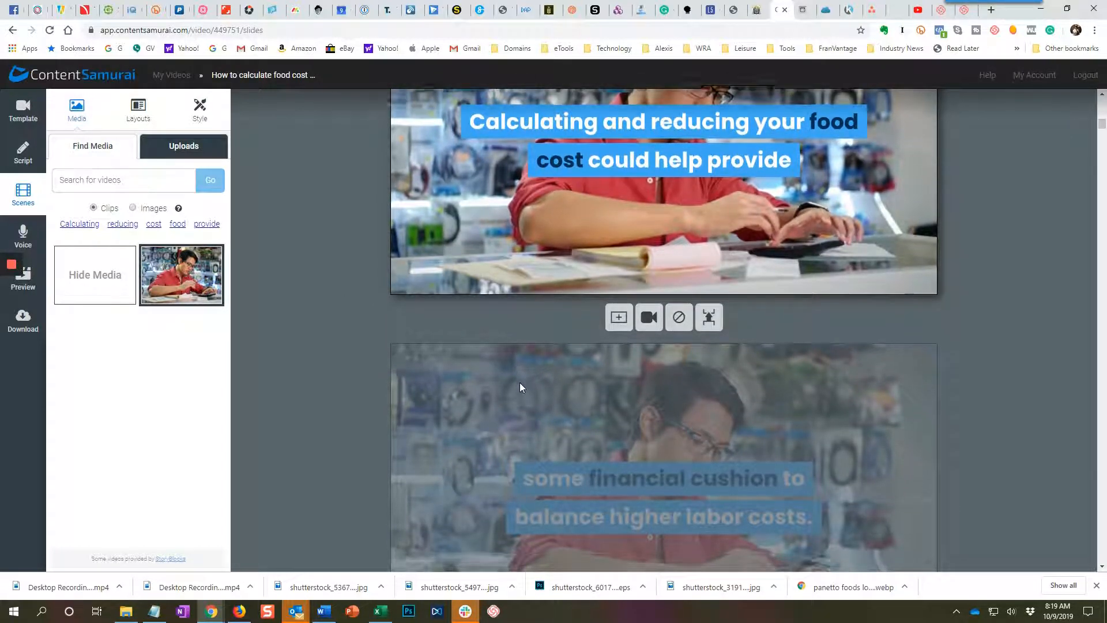
Review the clips and text layout of the scenes on calculating food cost by the book, through the days sales in inventory formula.
scroll(520, 382, down, 8)
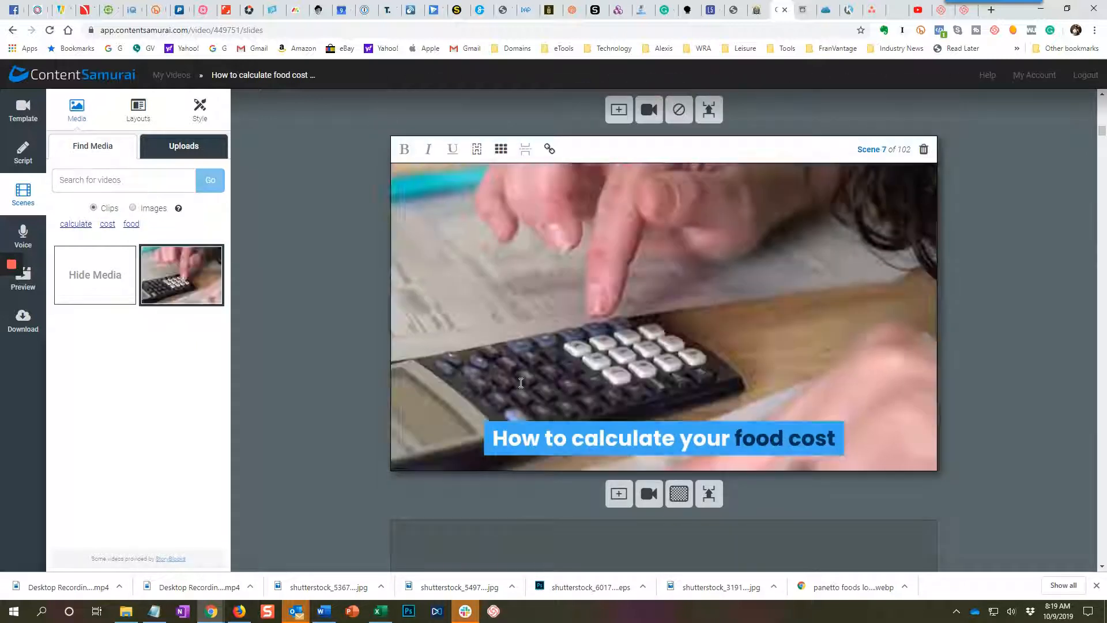
scroll(521, 382, down, 6)
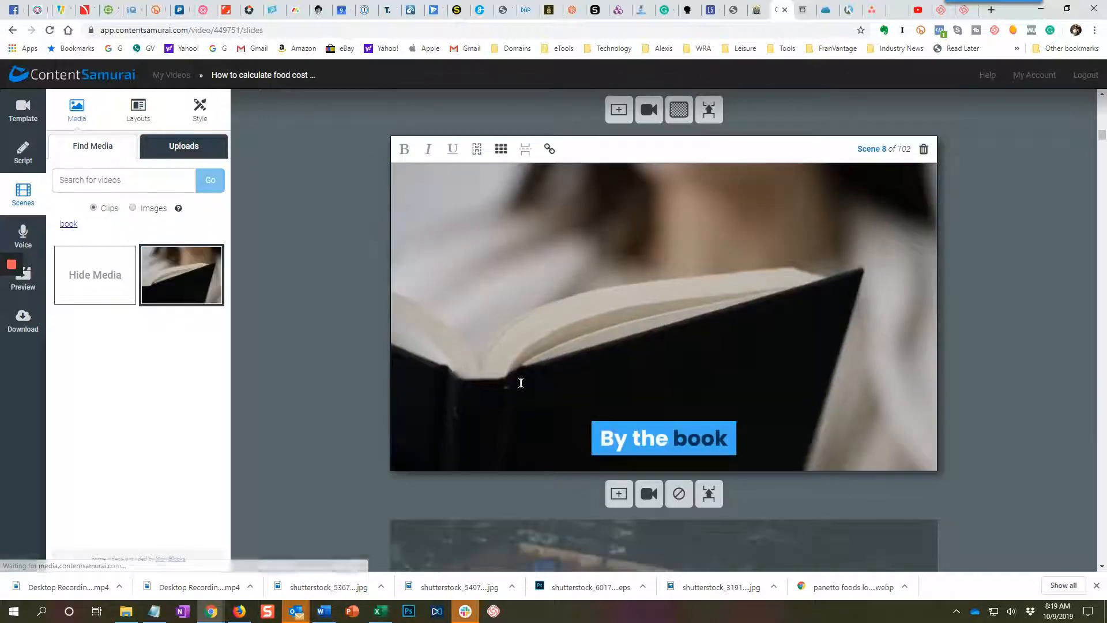
scroll(521, 382, down, 6)
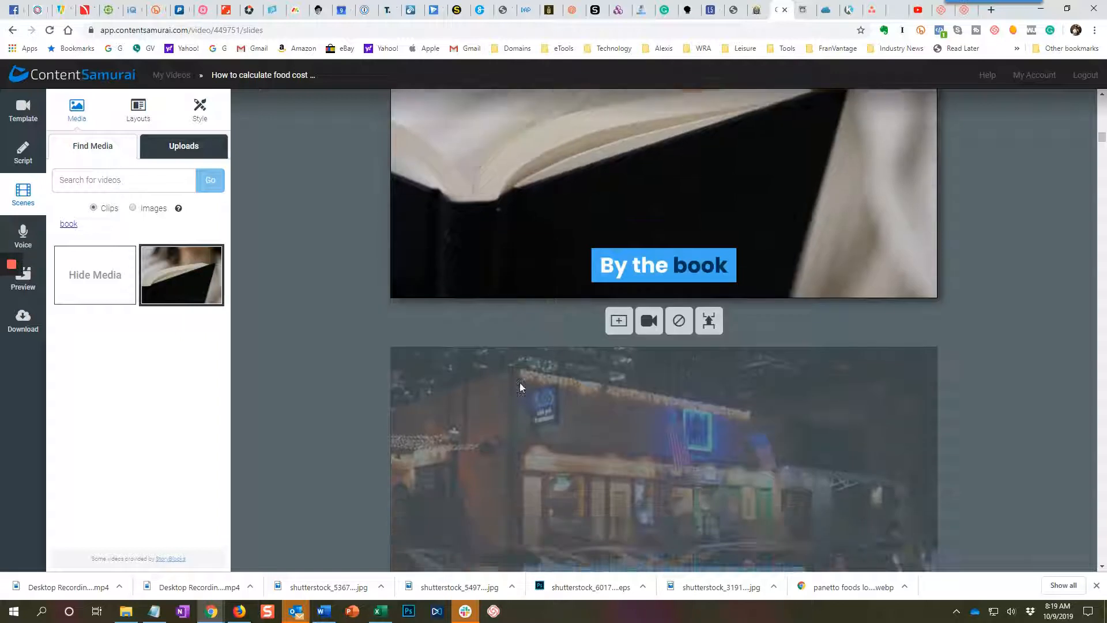
scroll(520, 382, down, 6)
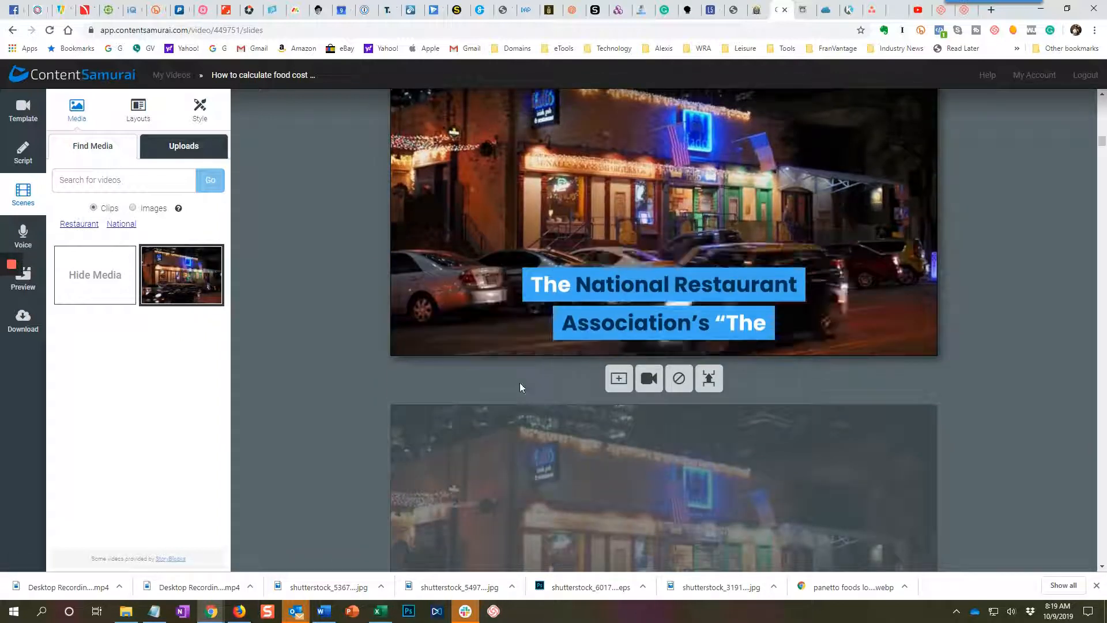
scroll(521, 382, down, 6)
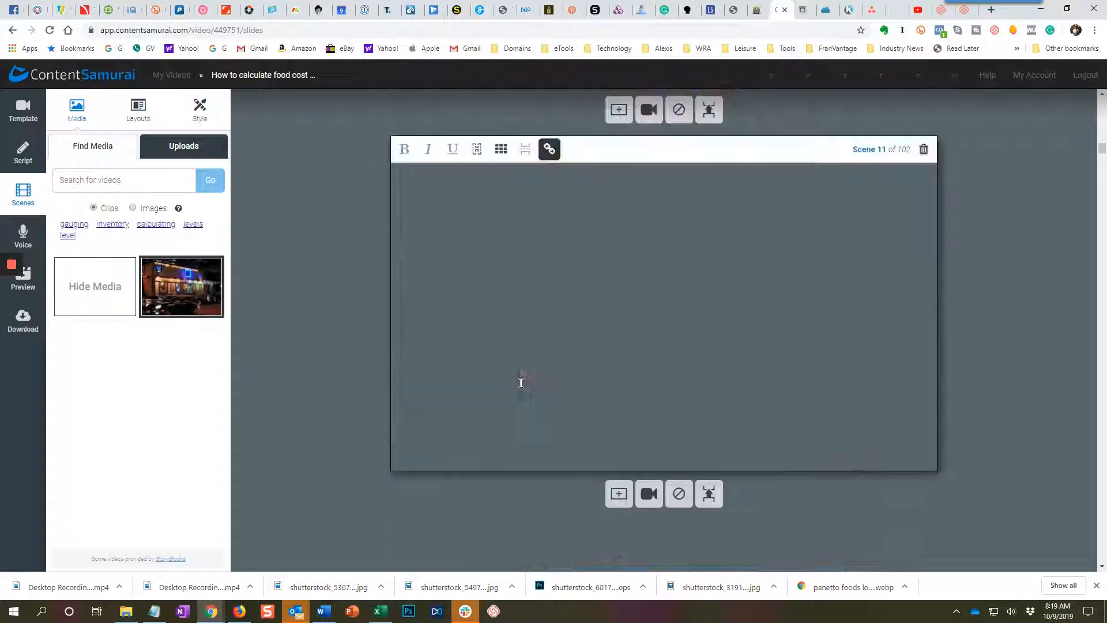
scroll(520, 382, down, 10)
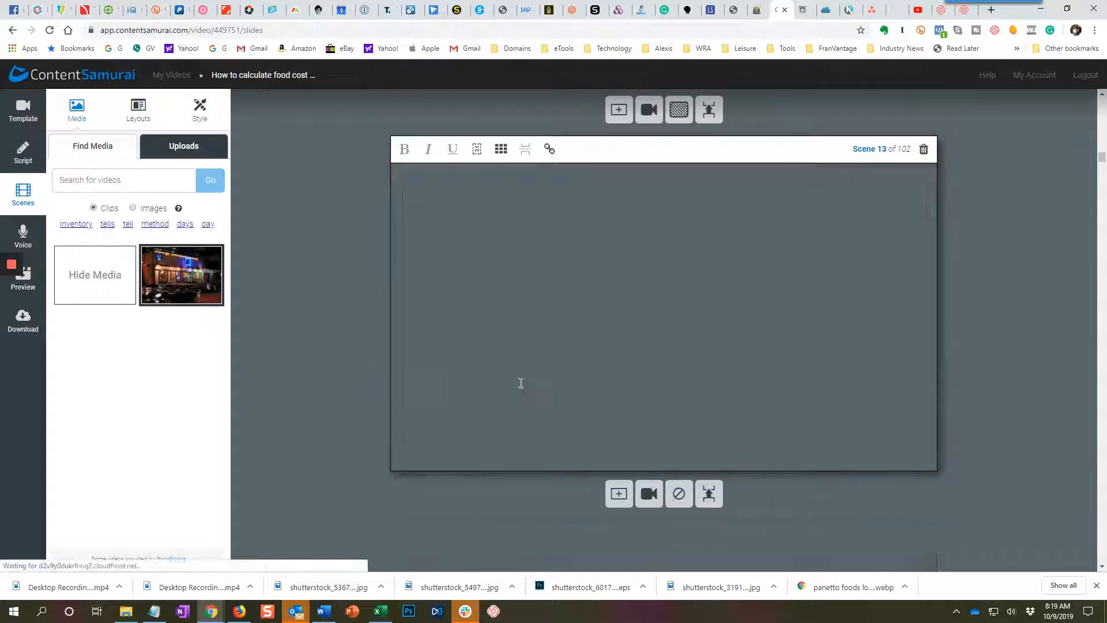
scroll(520, 382, down, 6)
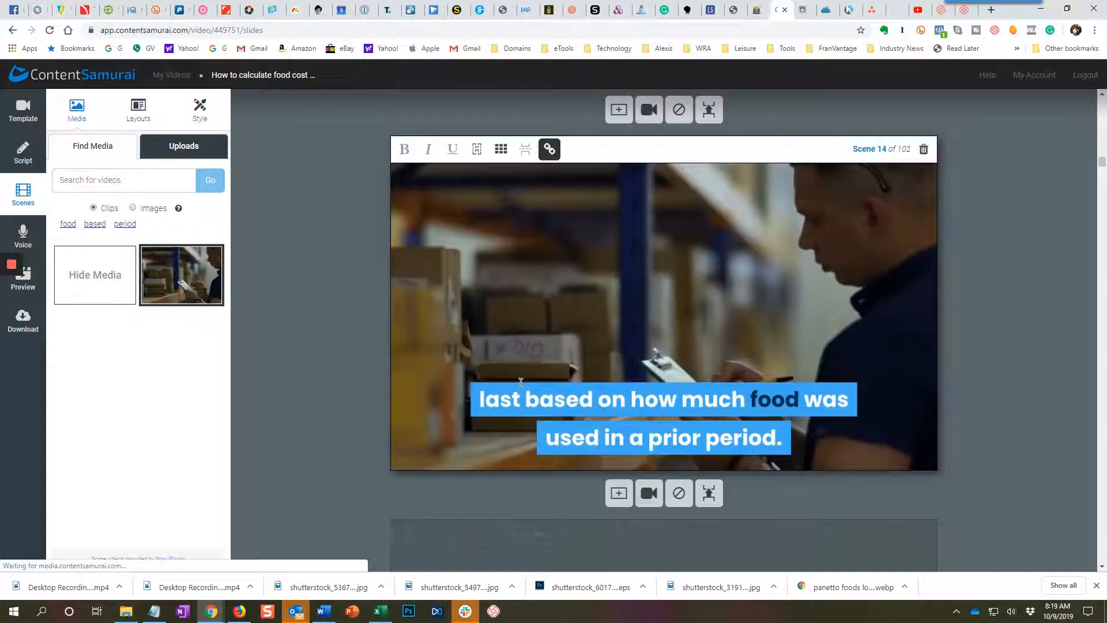
scroll(520, 382, down, 5)
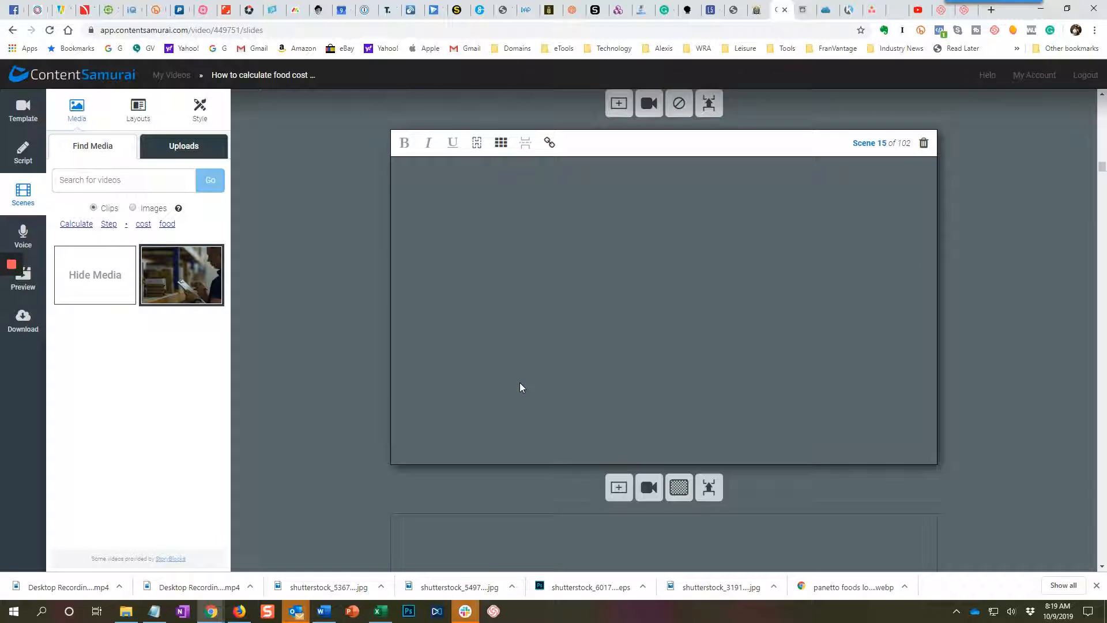
scroll(520, 382, down, 8)
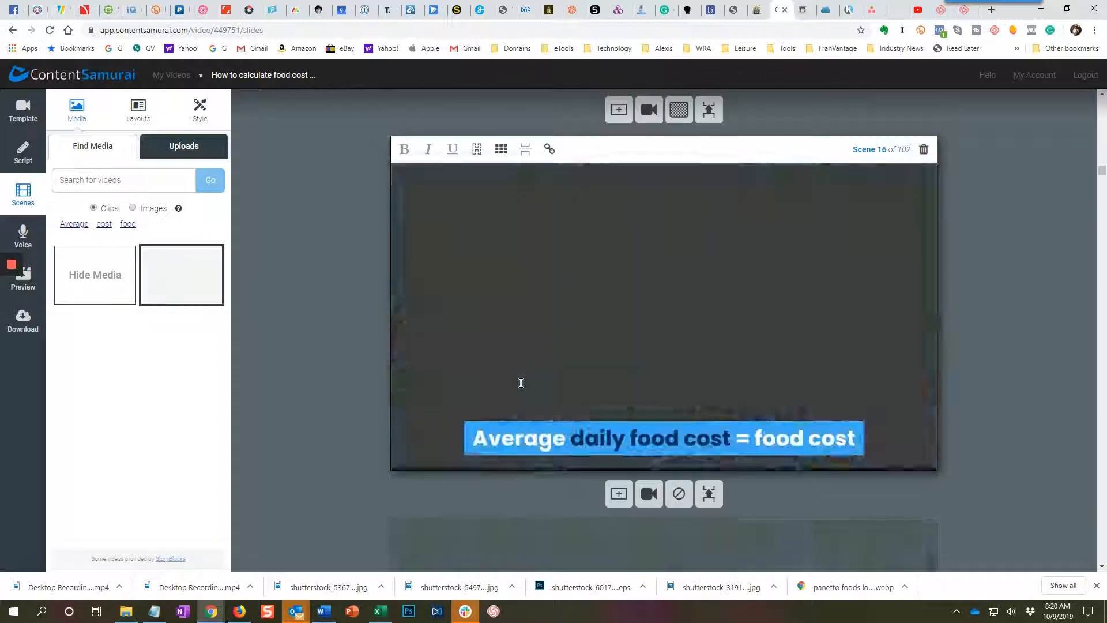
scroll(520, 383, down, 4)
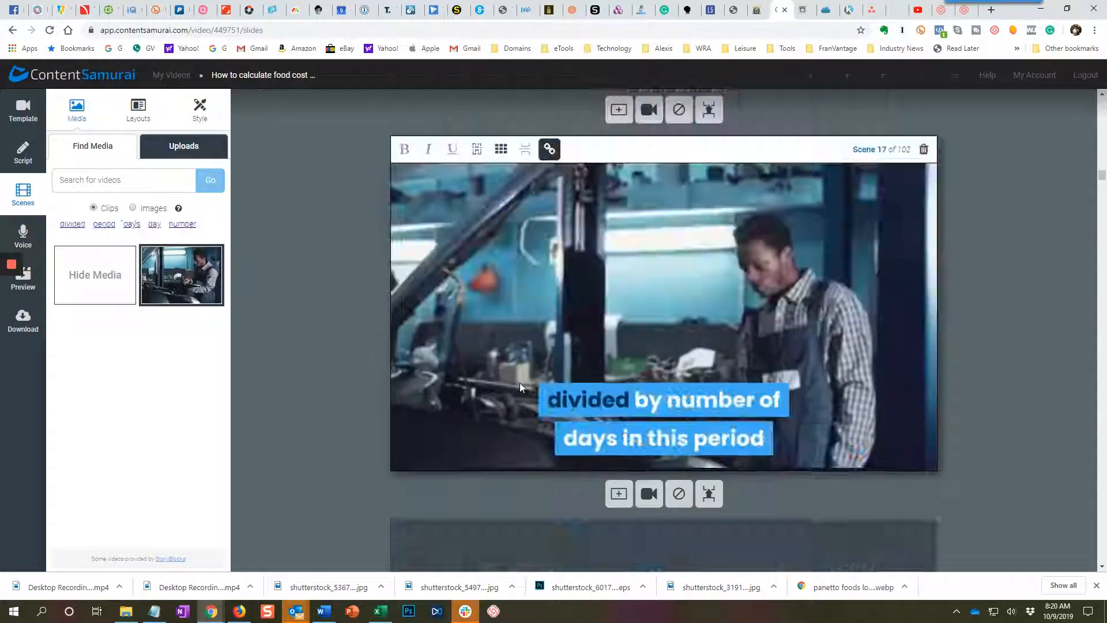
scroll(521, 382, down, 3)
scroll(520, 382, down, 5)
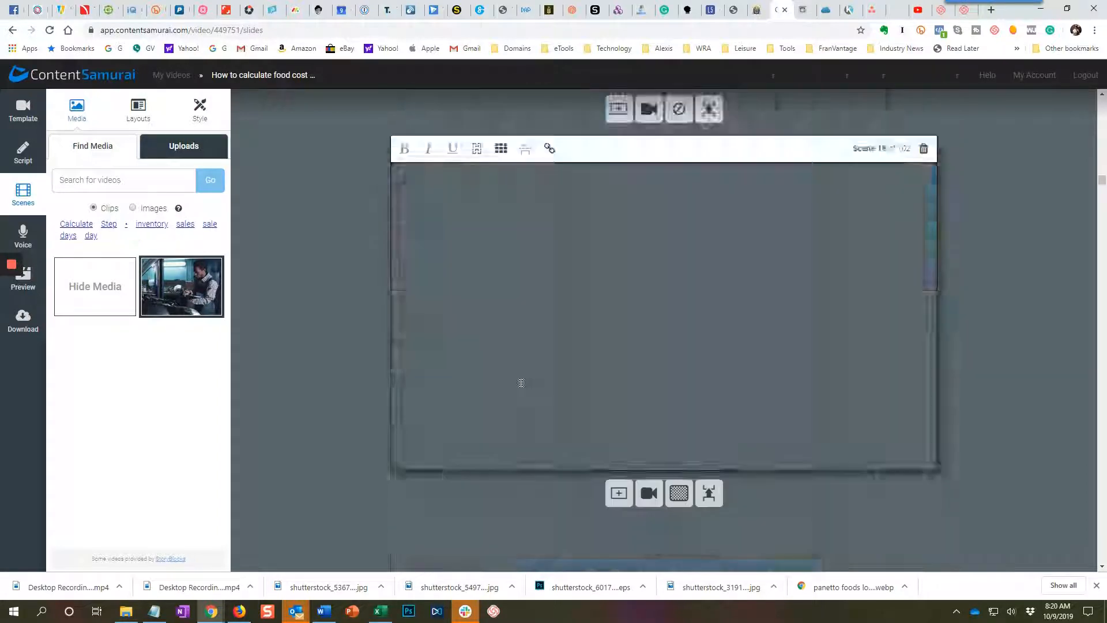
scroll(520, 382, down, 5)
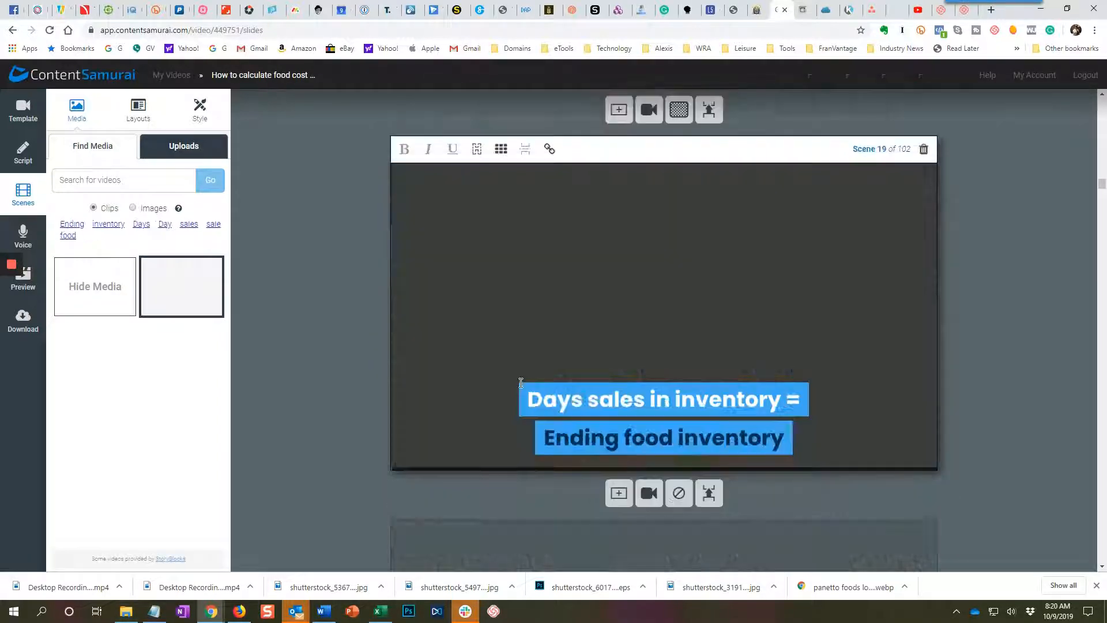
scroll(520, 383, down, 5)
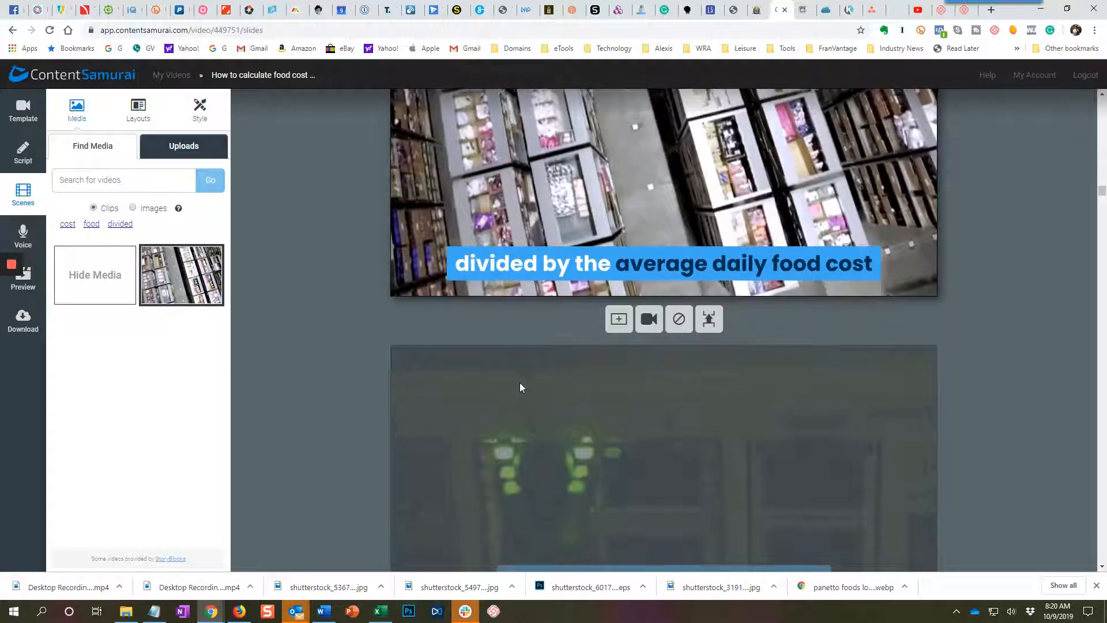
Review the clips and captions of the scenes on maximum food inventory and lowering inventory levels by 2-3 days.
scroll(520, 382, down, 5)
scroll(520, 382, down, 5)
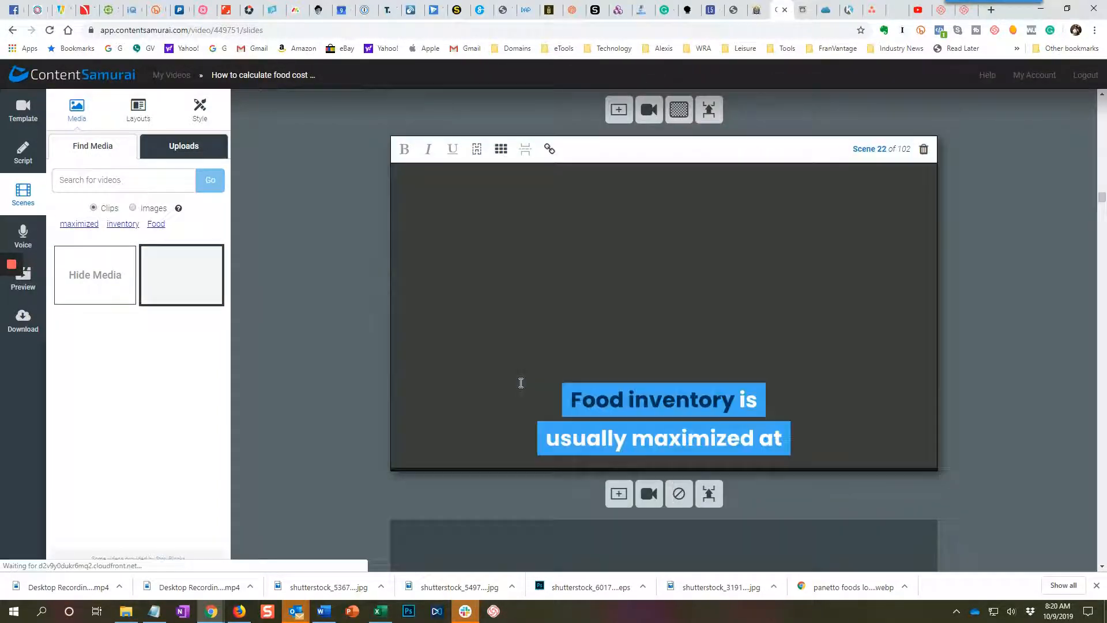
scroll(520, 382, down, 5)
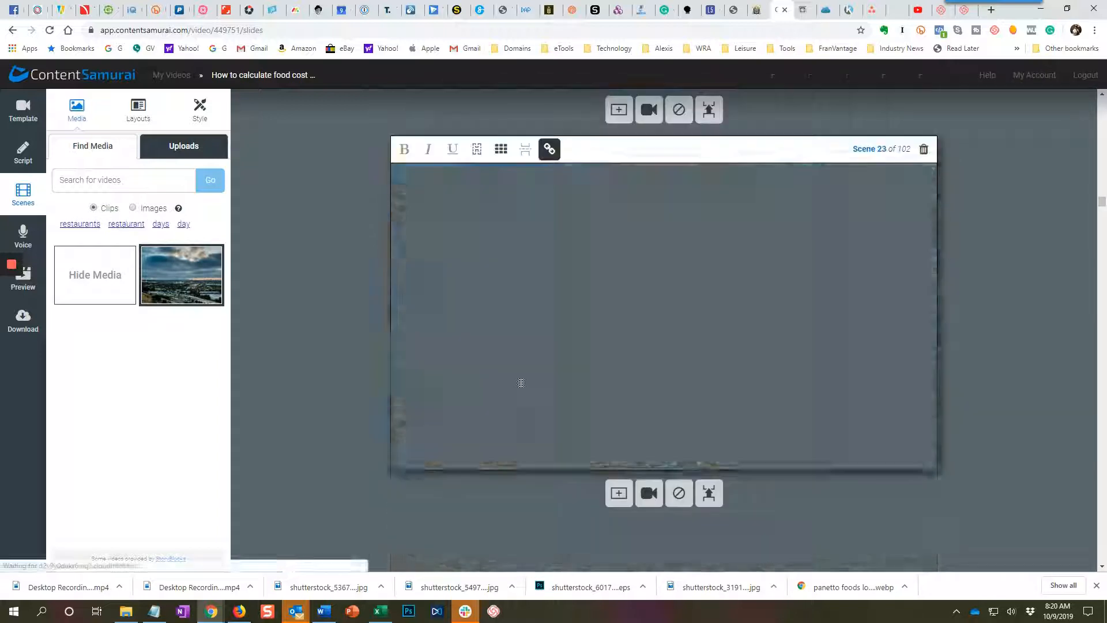
scroll(520, 382, down, 5)
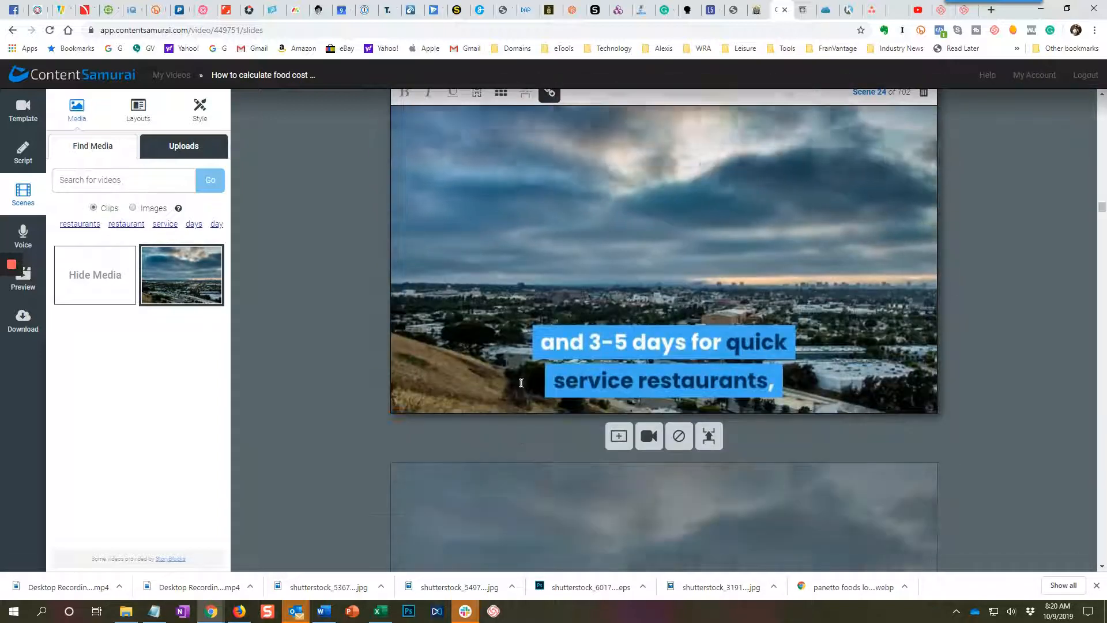
scroll(520, 385, down, 5)
scroll(521, 383, down, 10)
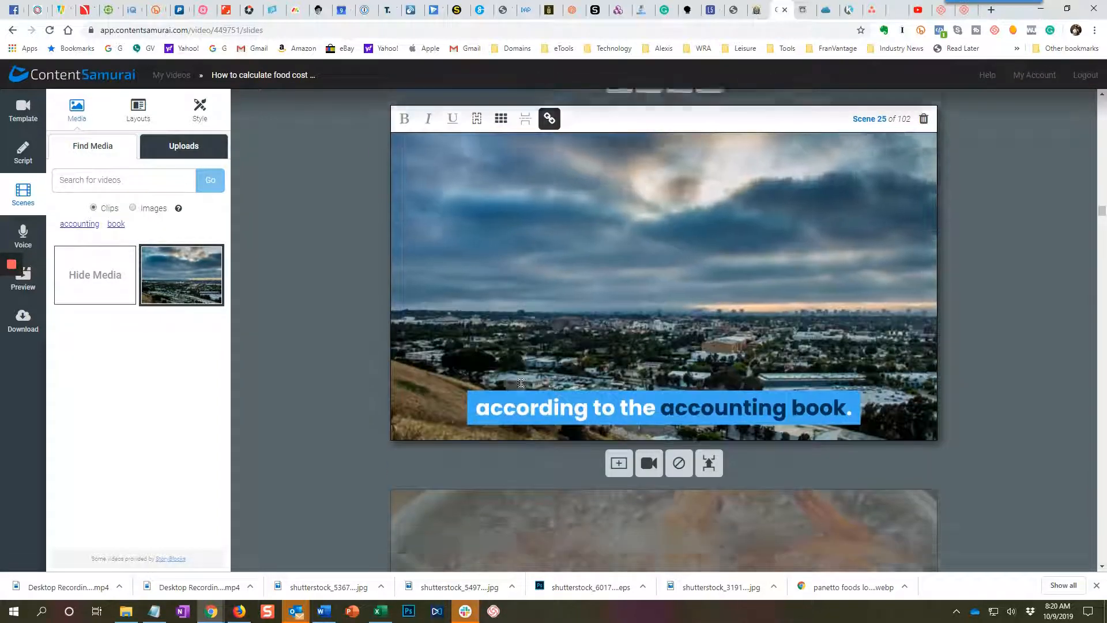
scroll(520, 383, down, 2)
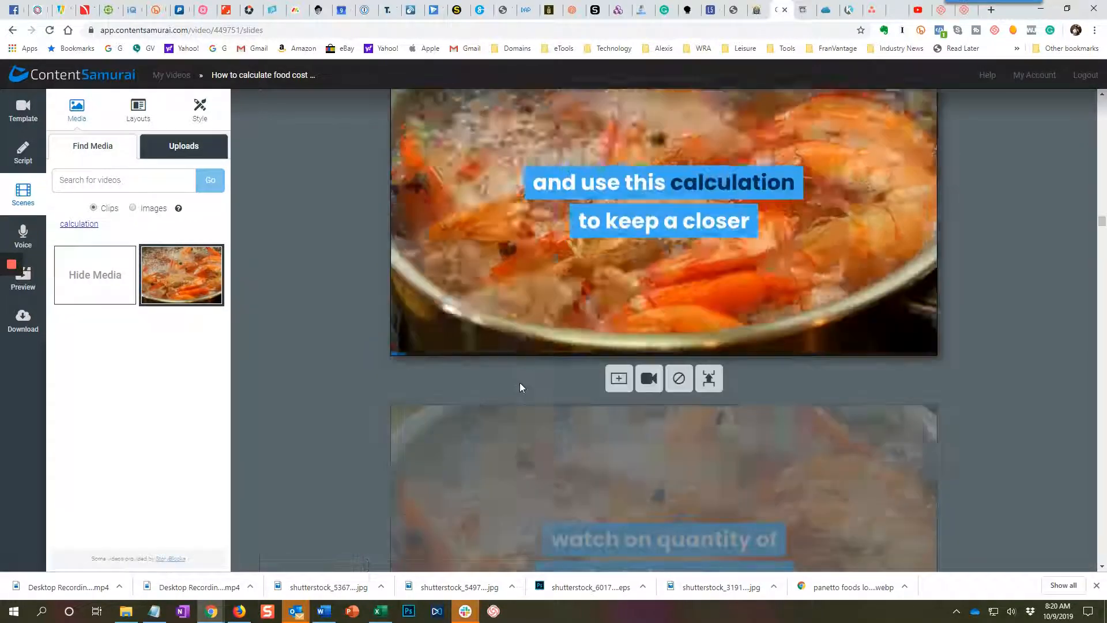
scroll(520, 382, down, 12)
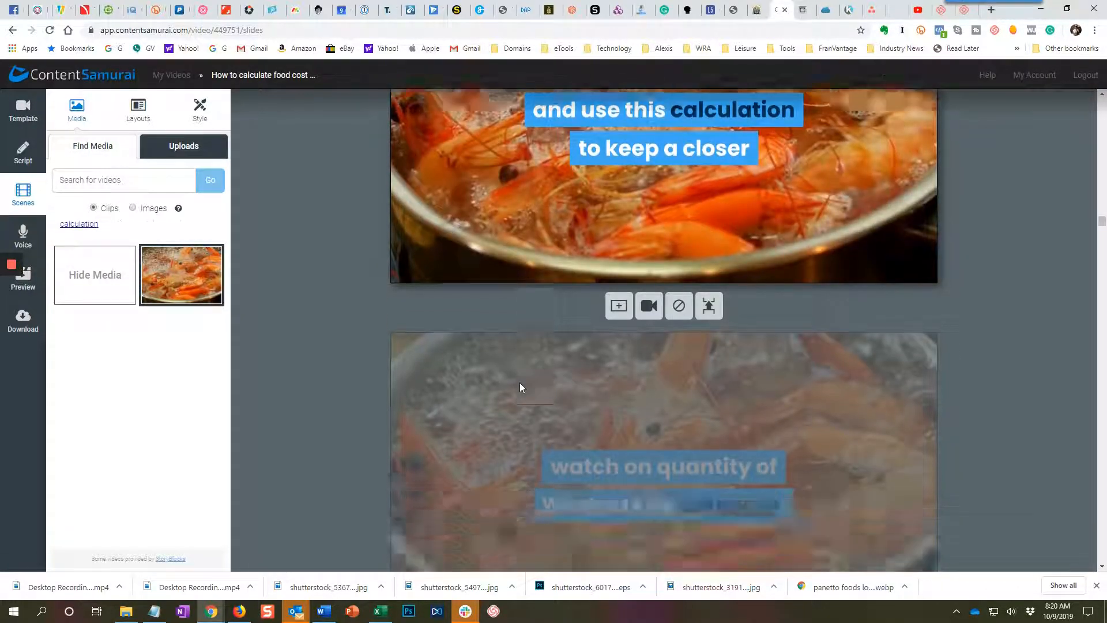
scroll(521, 382, down, 10)
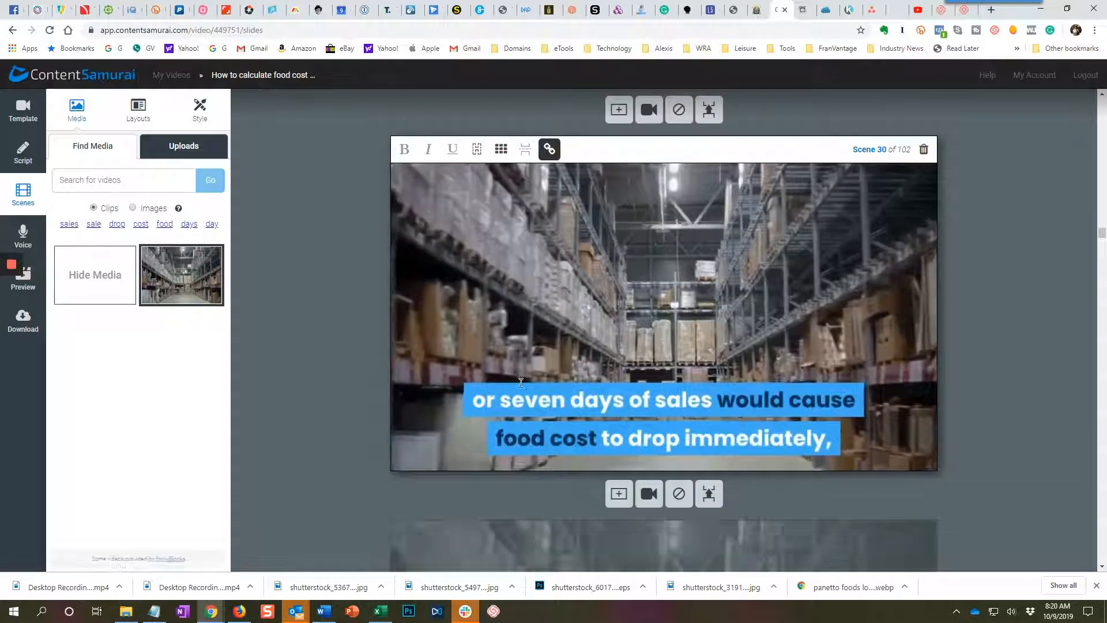
scroll(520, 382, down, 3)
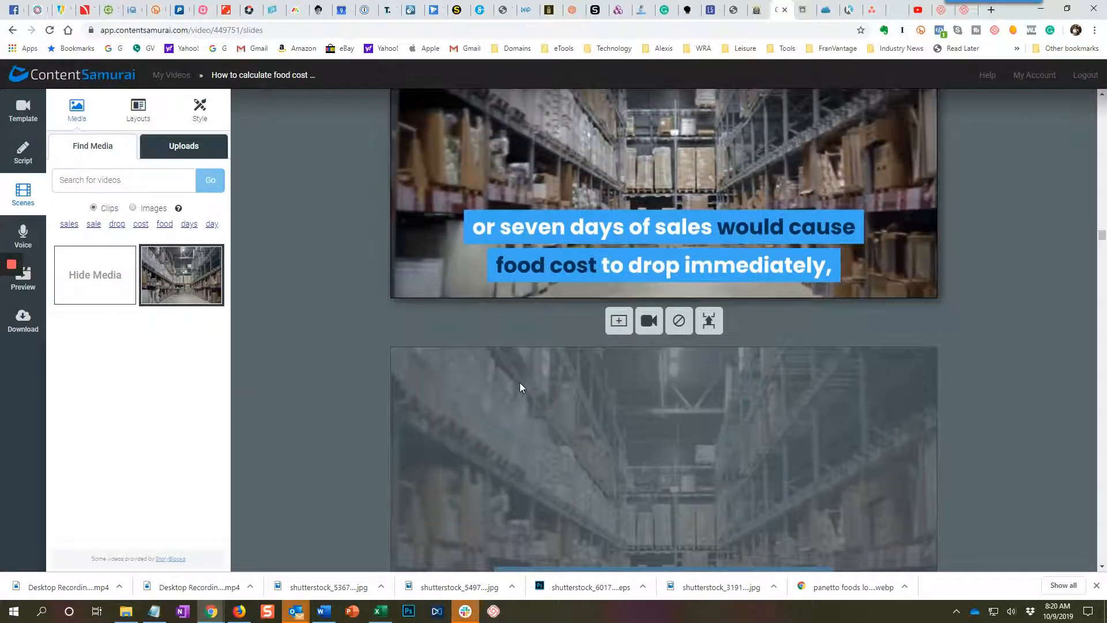
scroll(520, 382, down, 5)
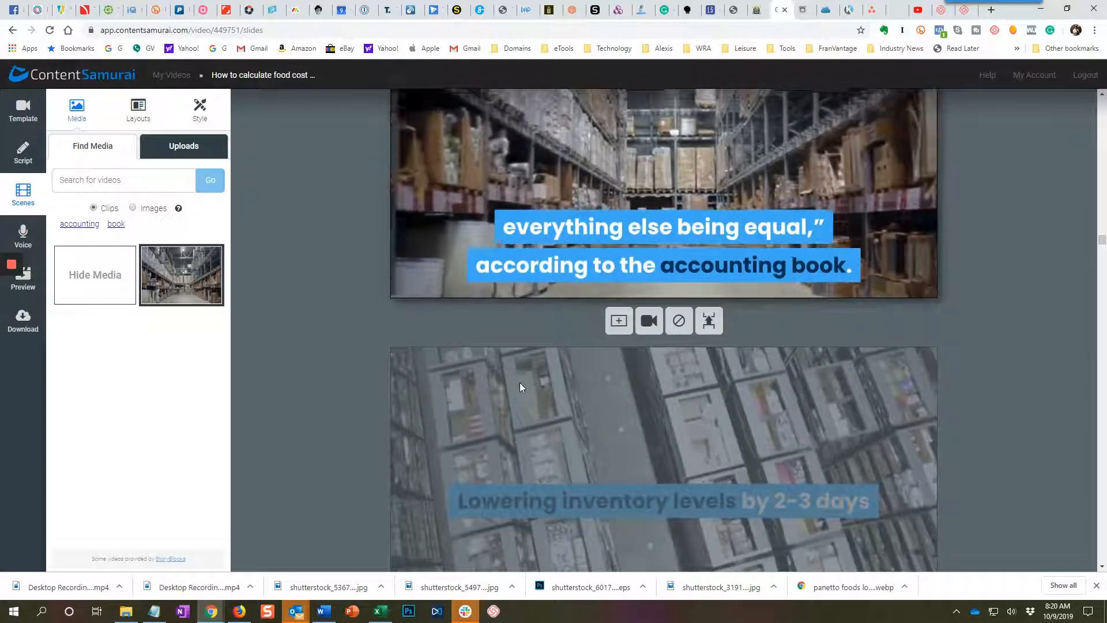
scroll(520, 382, down, 4)
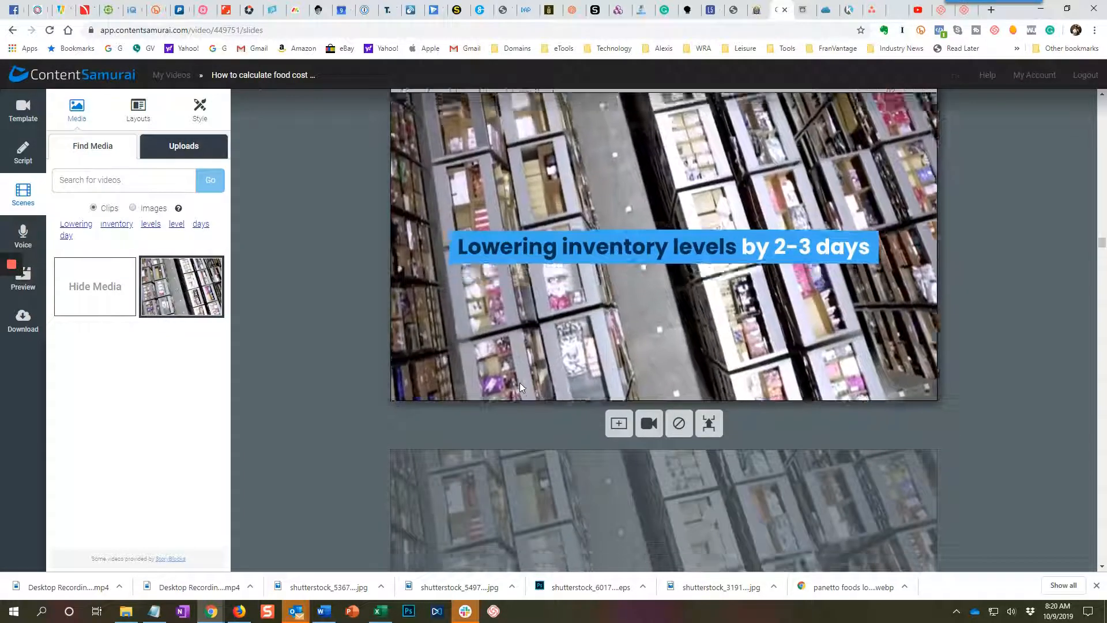
scroll(520, 382, down, 8)
scroll(519, 382, down, 8)
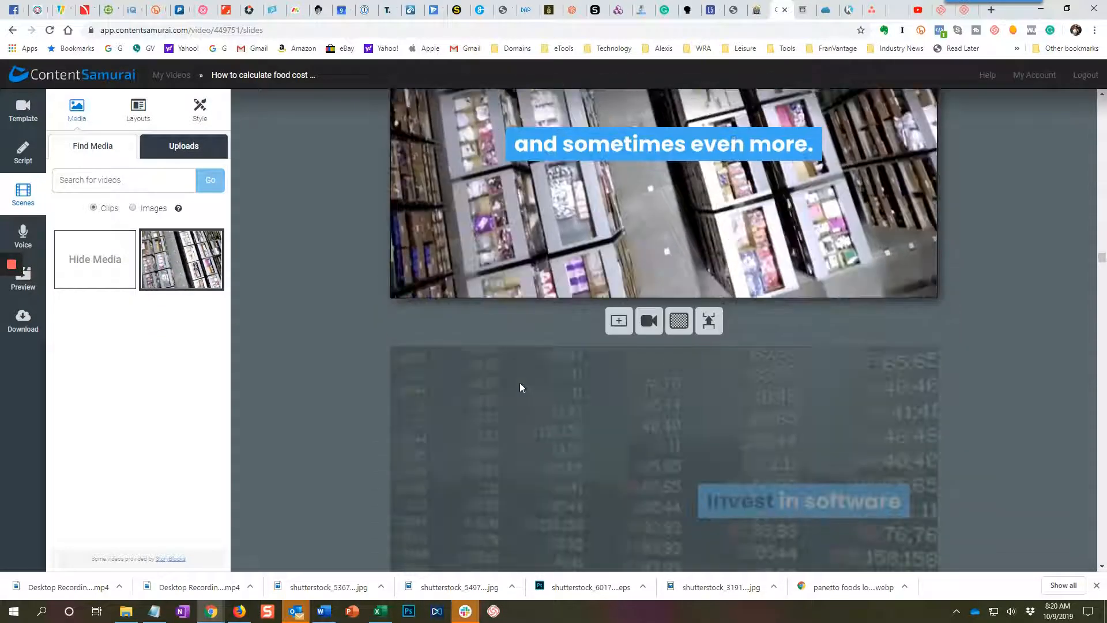
Review the clips and captions from the "Invest in software" scene through Farrelli's inventory software story, up to scene 54.
scroll(520, 382, down, 4)
scroll(520, 382, down, 8)
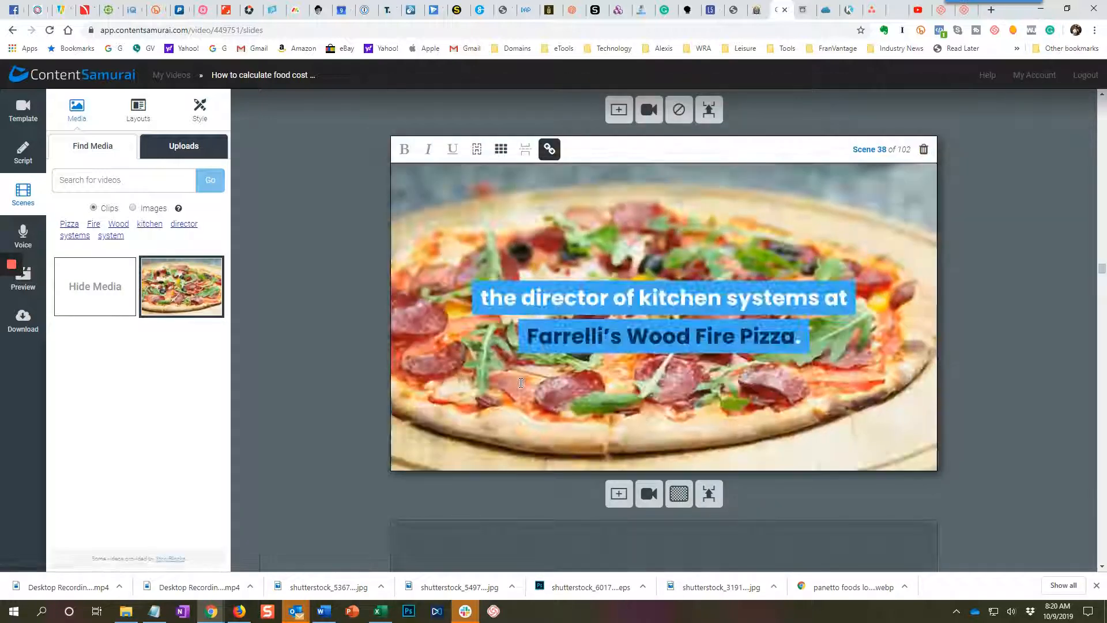
scroll(519, 382, down, 3)
scroll(520, 382, down, 5)
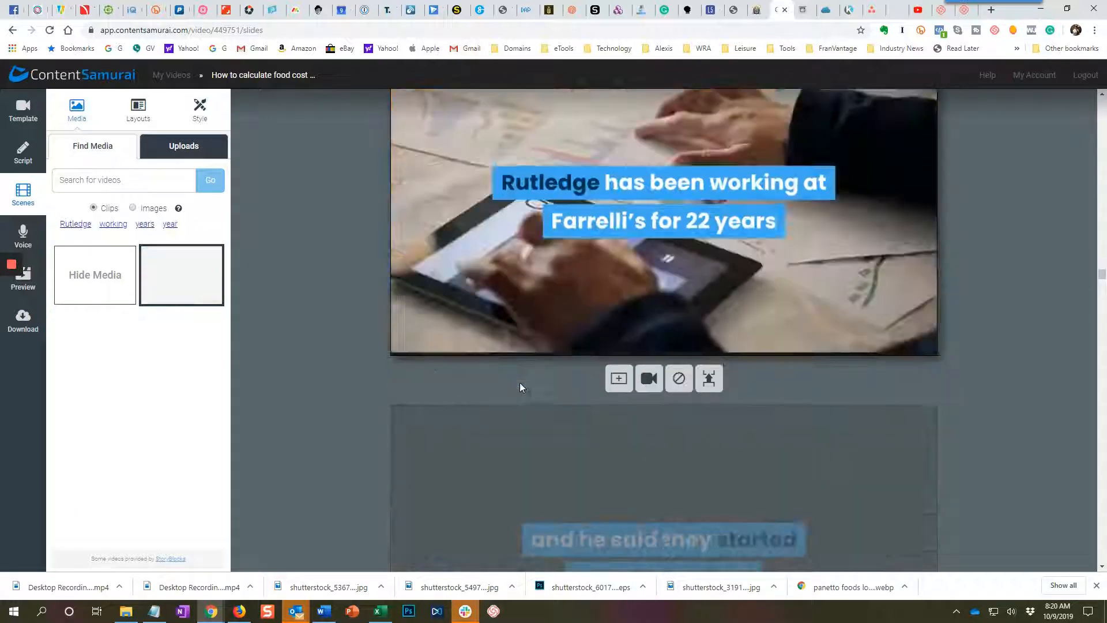
scroll(520, 386, down, 8)
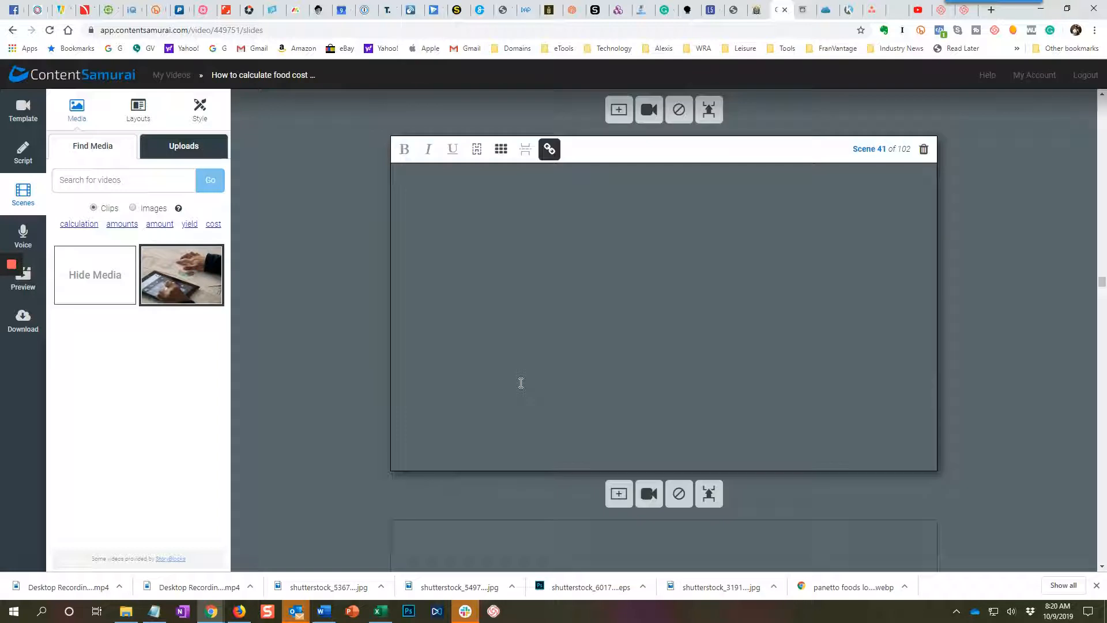
scroll(521, 382, down, 5)
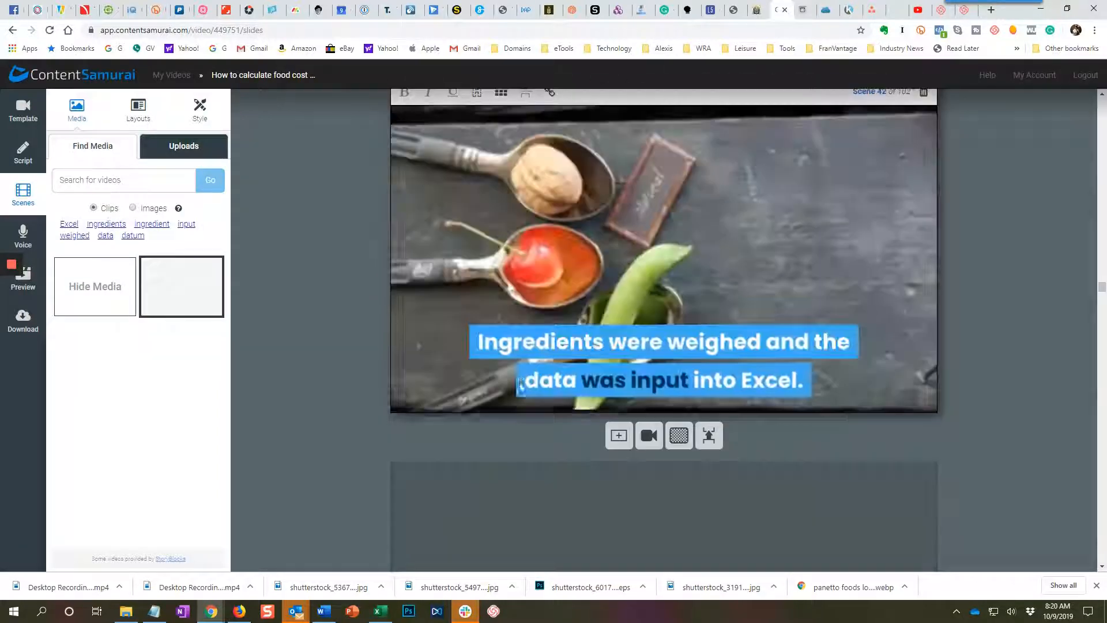
scroll(521, 382, down, 5)
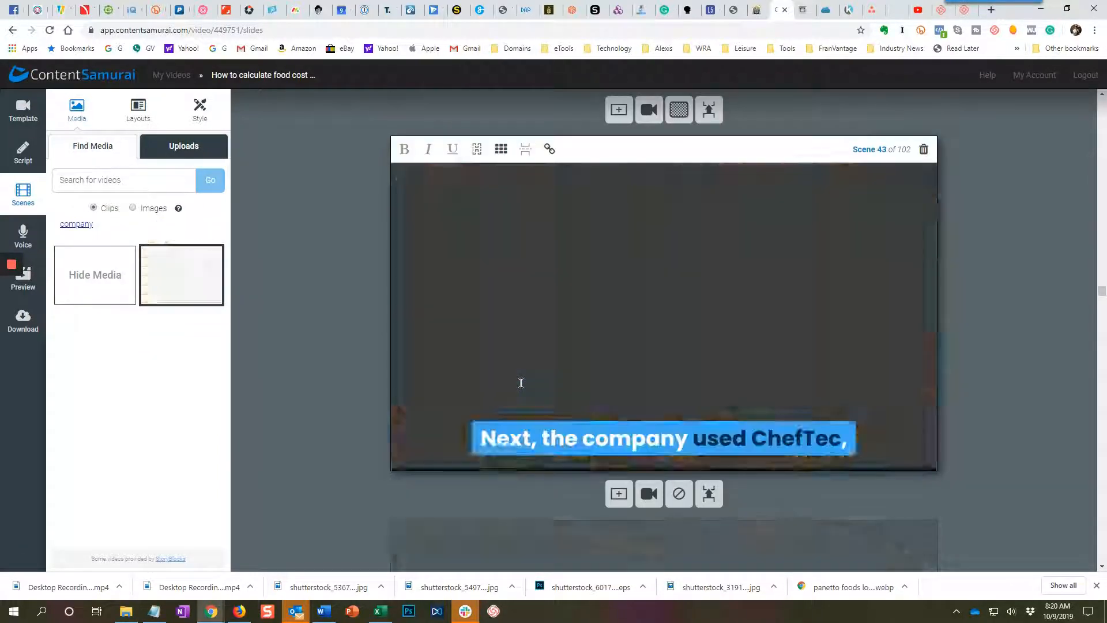
scroll(520, 385, down, 10)
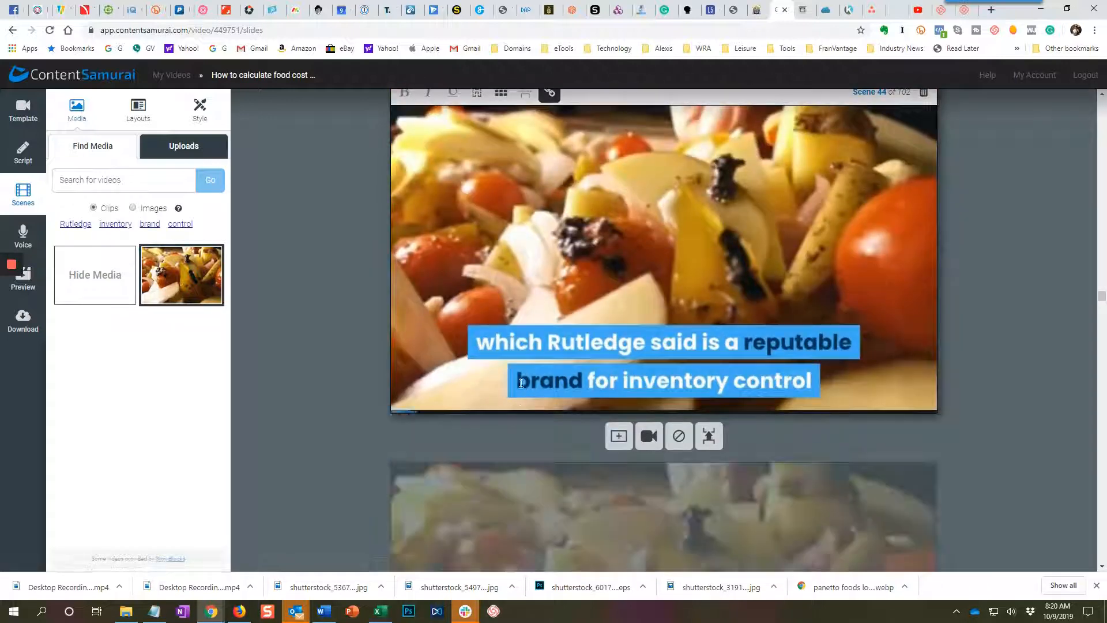
scroll(520, 383, down, 10)
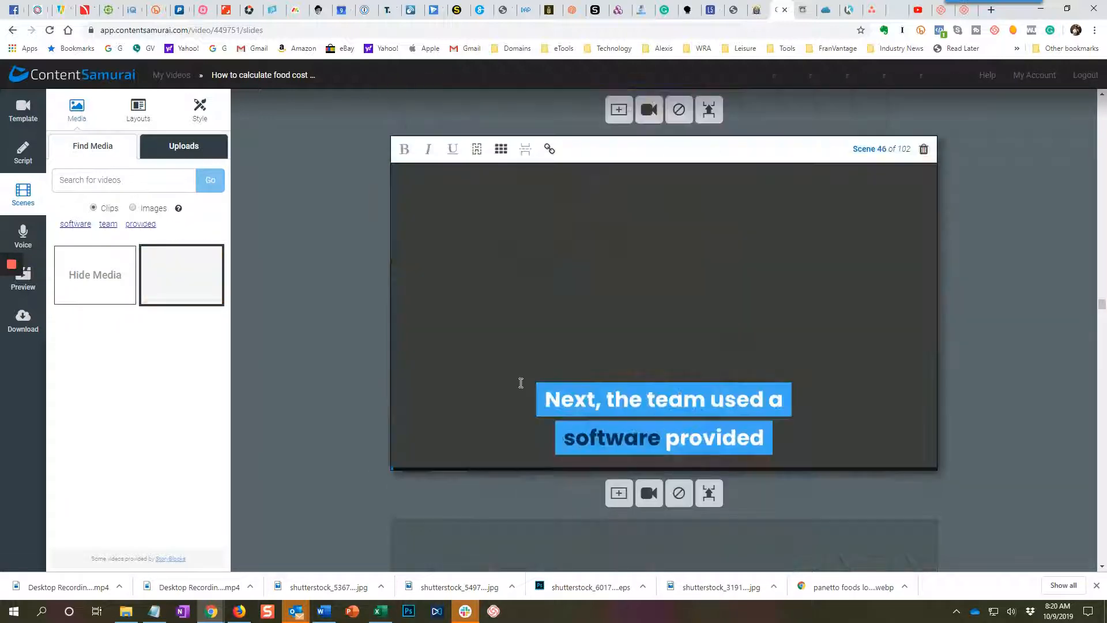
scroll(519, 382, down, 15)
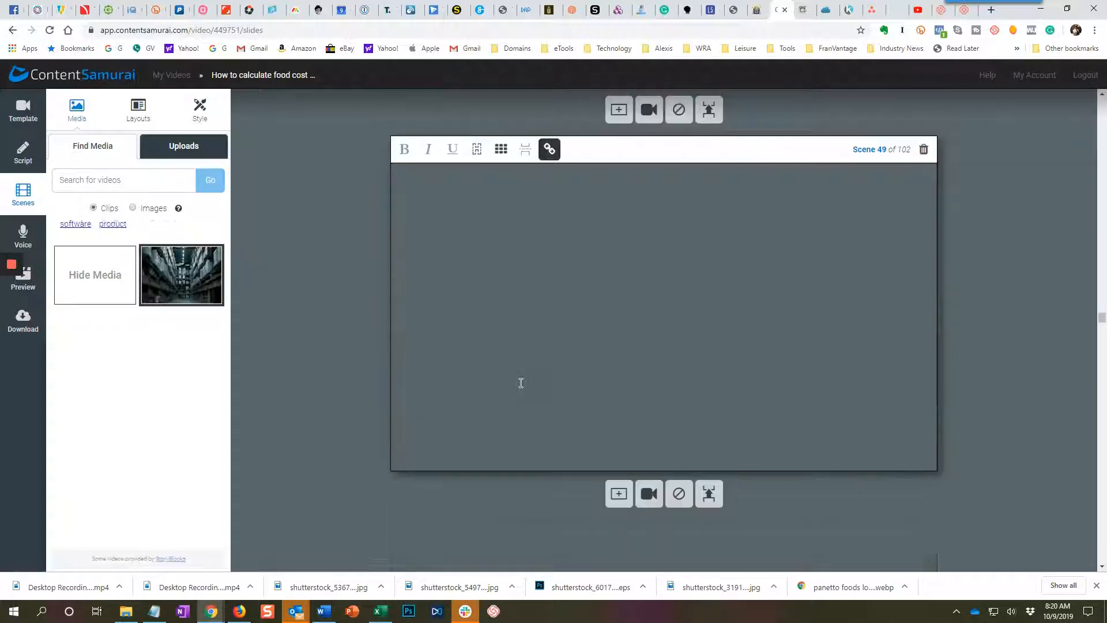
scroll(521, 383, down, 15)
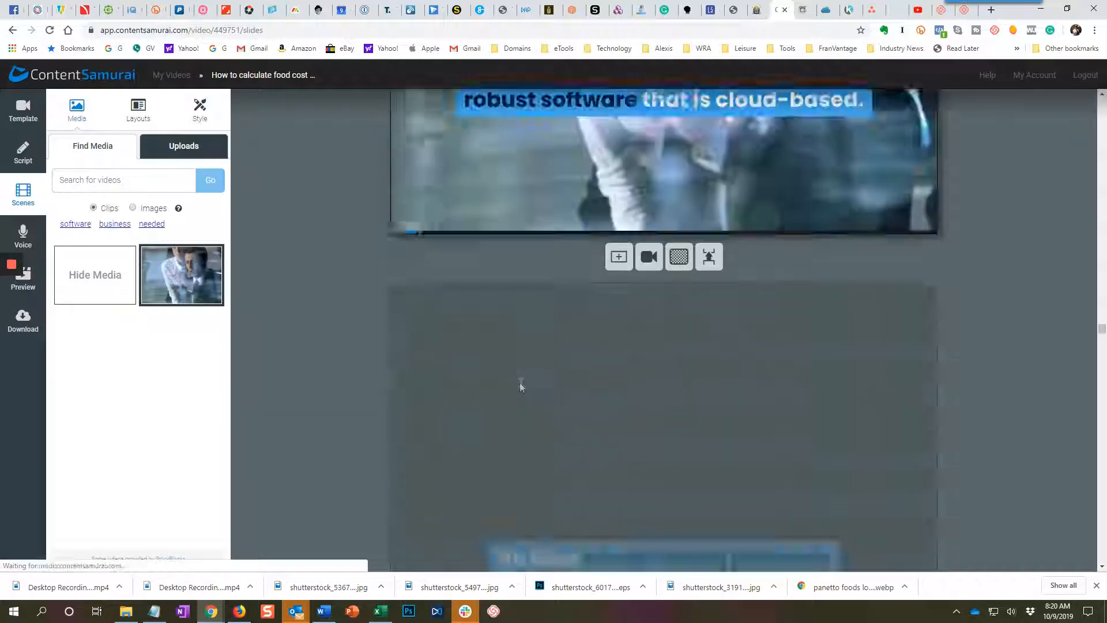
scroll(520, 382, down, 5)
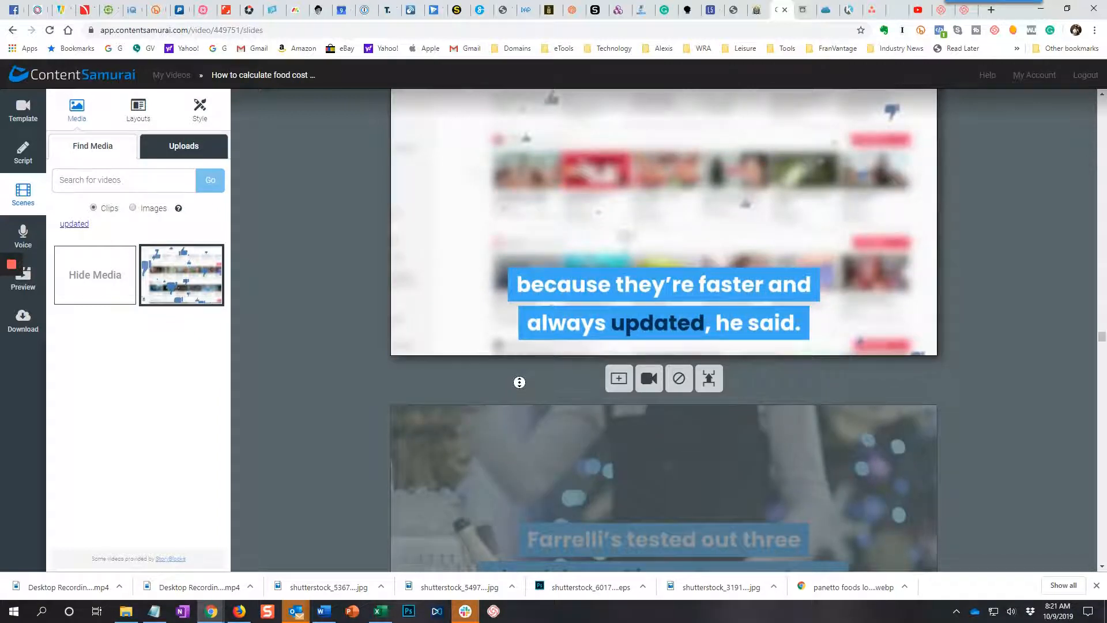
scroll(520, 382, down, 5)
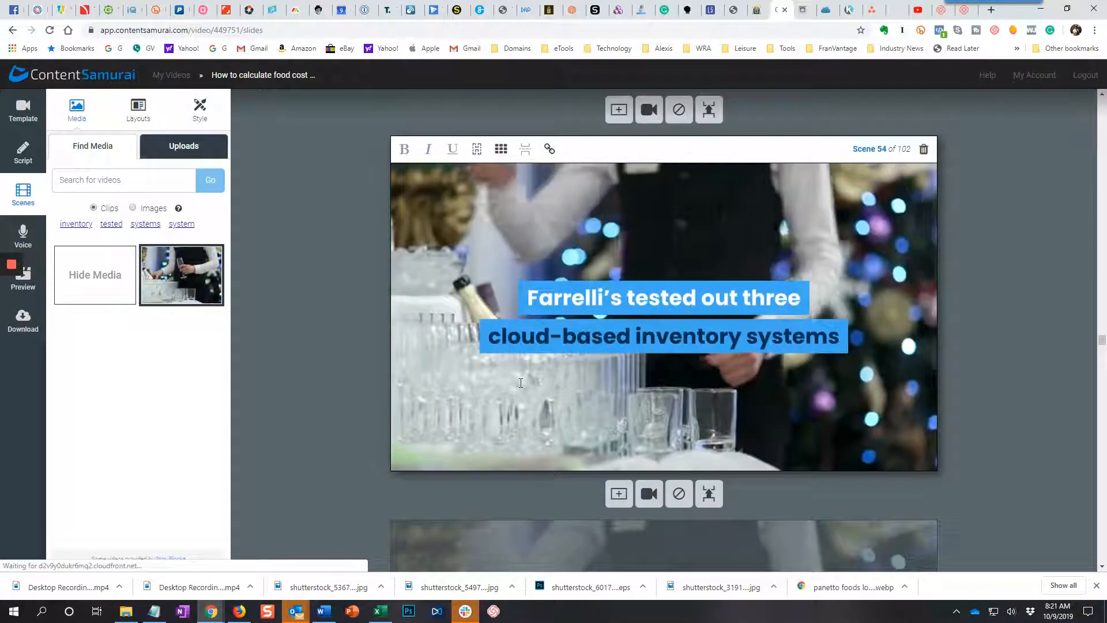
Search the stock clips for "restaurant order" for scene 56, about the inventory system needing to connect.
scroll(520, 382, down, 10)
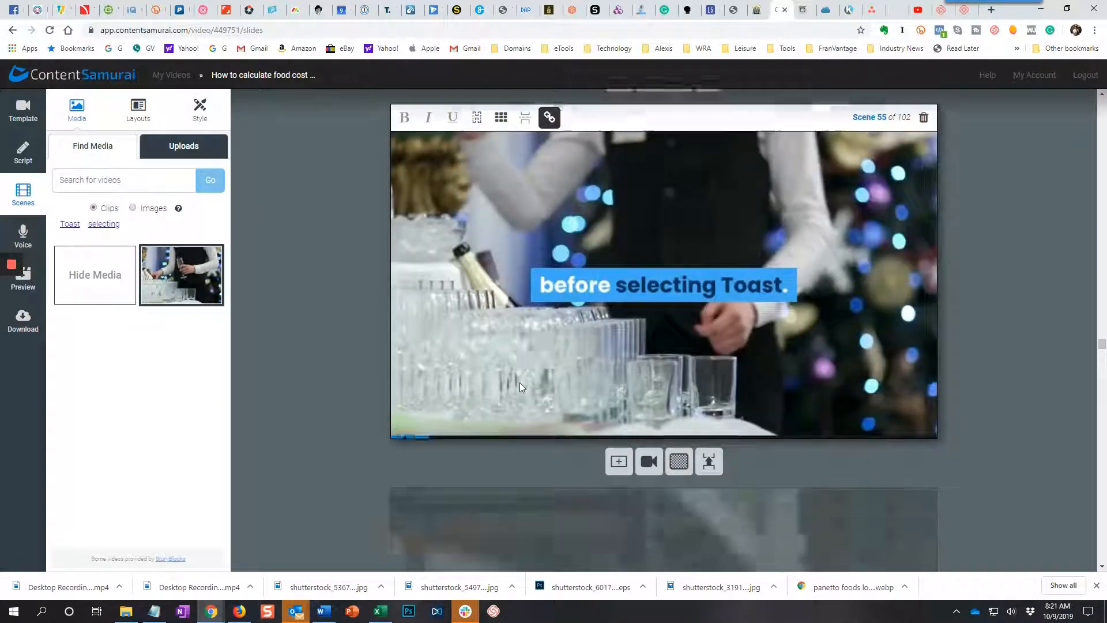
scroll(520, 383, down, 5)
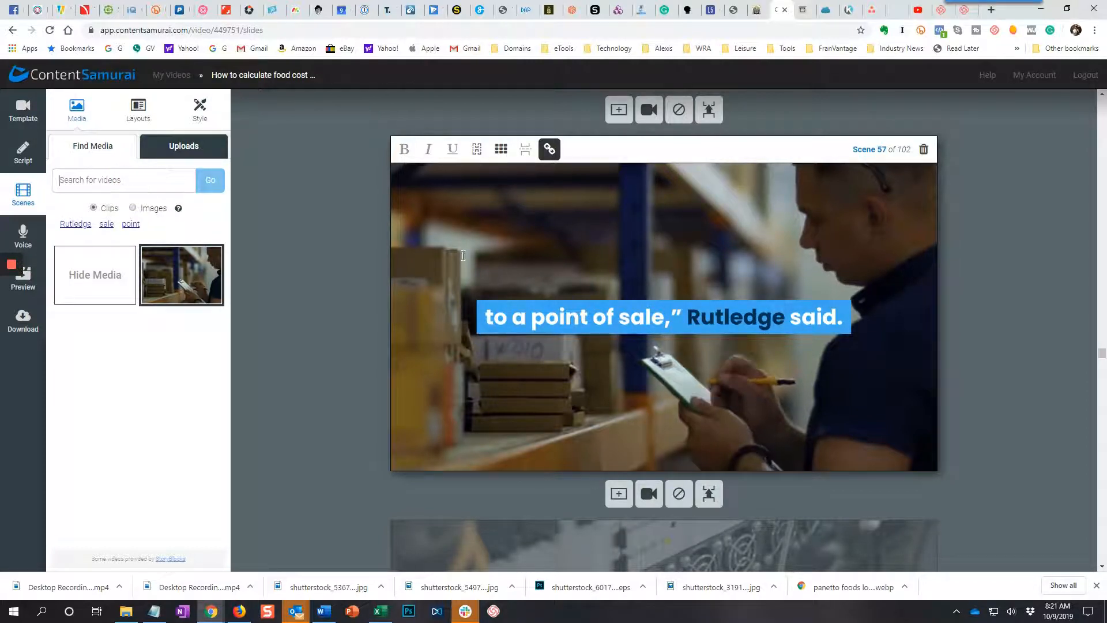
scroll(462, 255, up, 5)
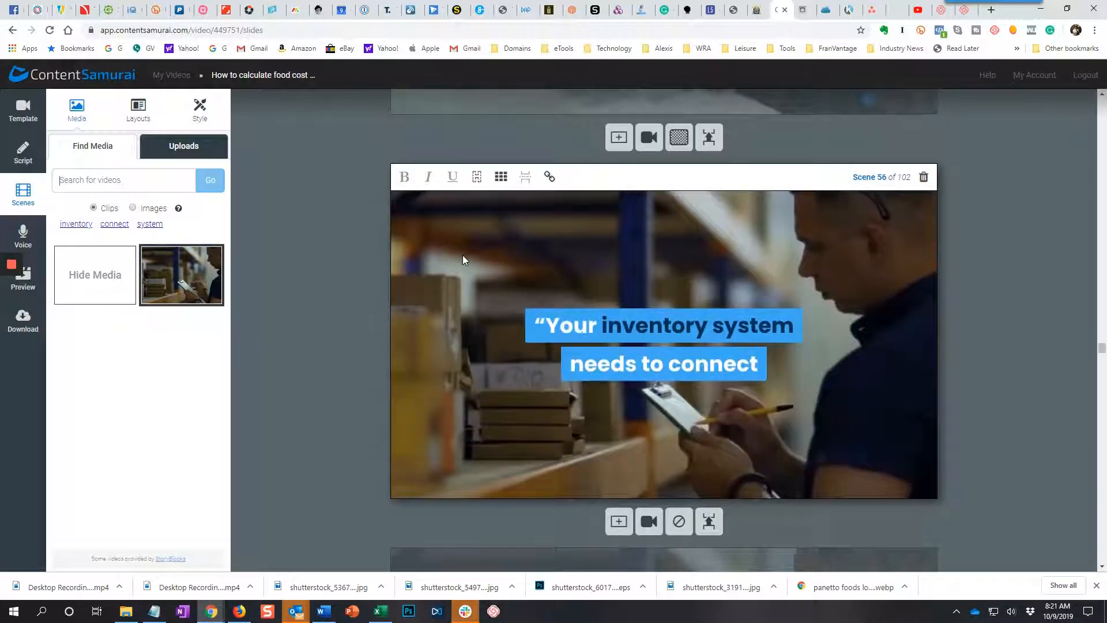
scroll(463, 255, up, 3)
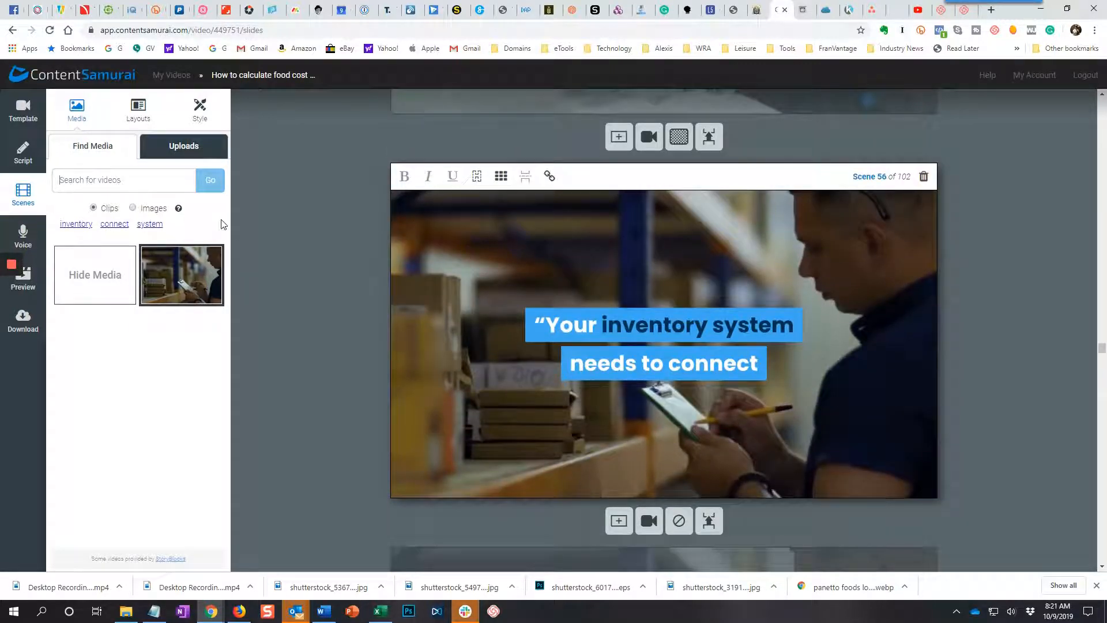
click(133, 179)
text(res)
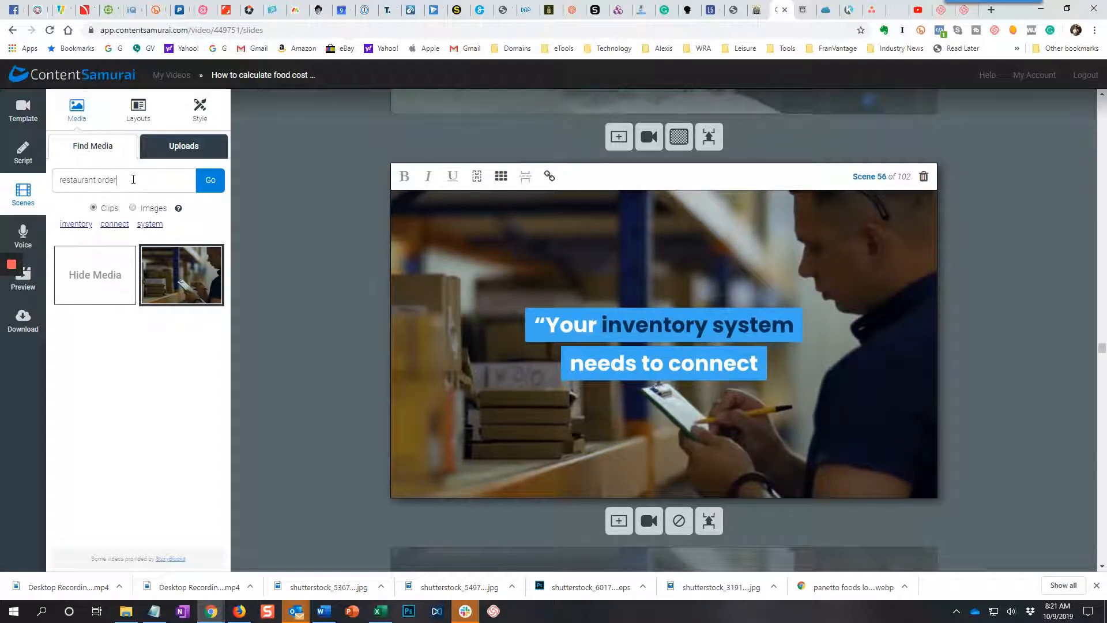
text(taurant order)
key(Return)
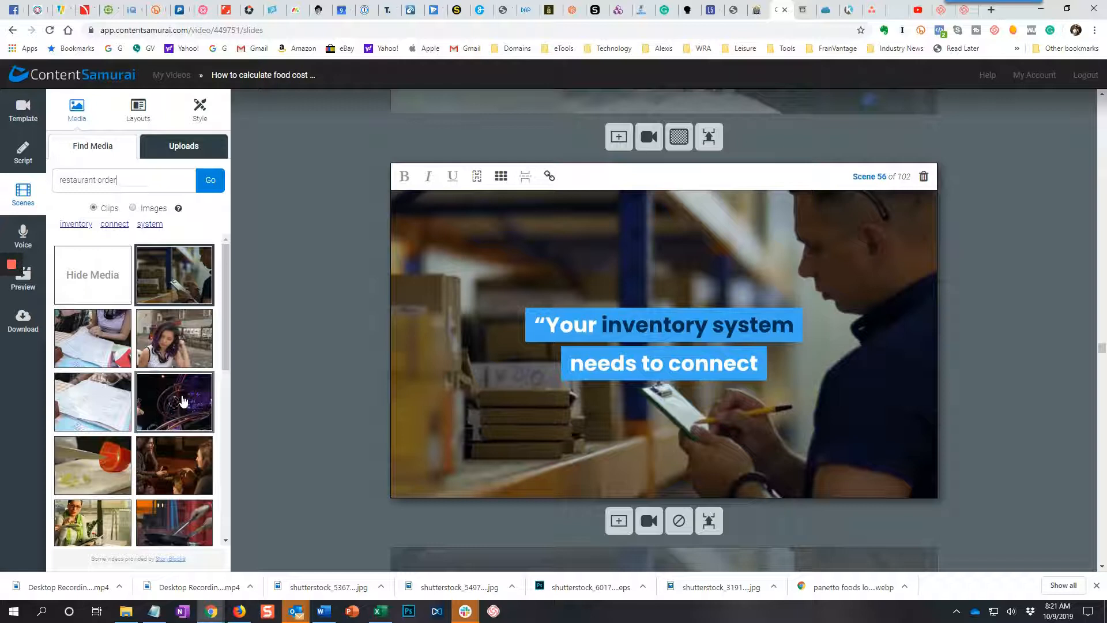
Replace scene 56's warehouse clip with the one of a waitress taking an older man's order on a notepad.
scroll(173, 455, down, 2)
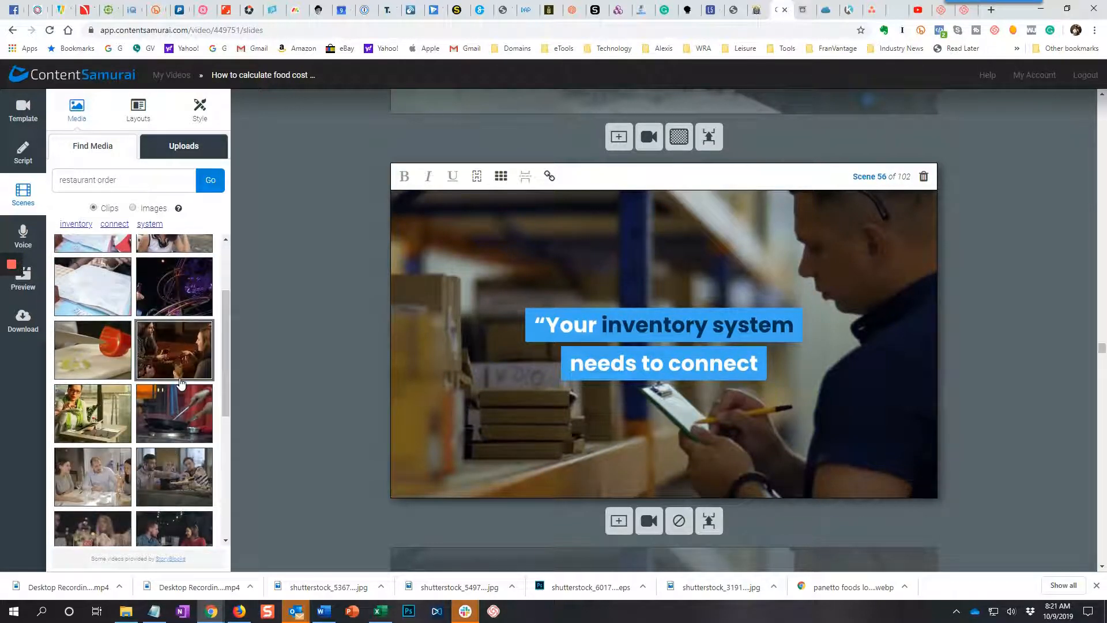
scroll(180, 382, down, 2)
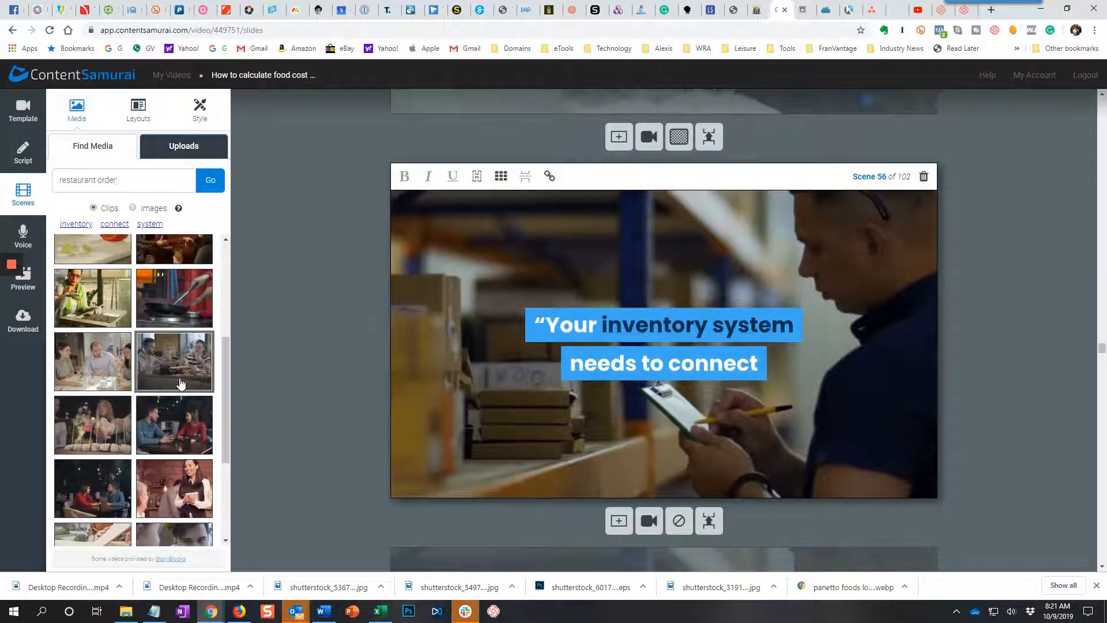
scroll(179, 497, down, 3)
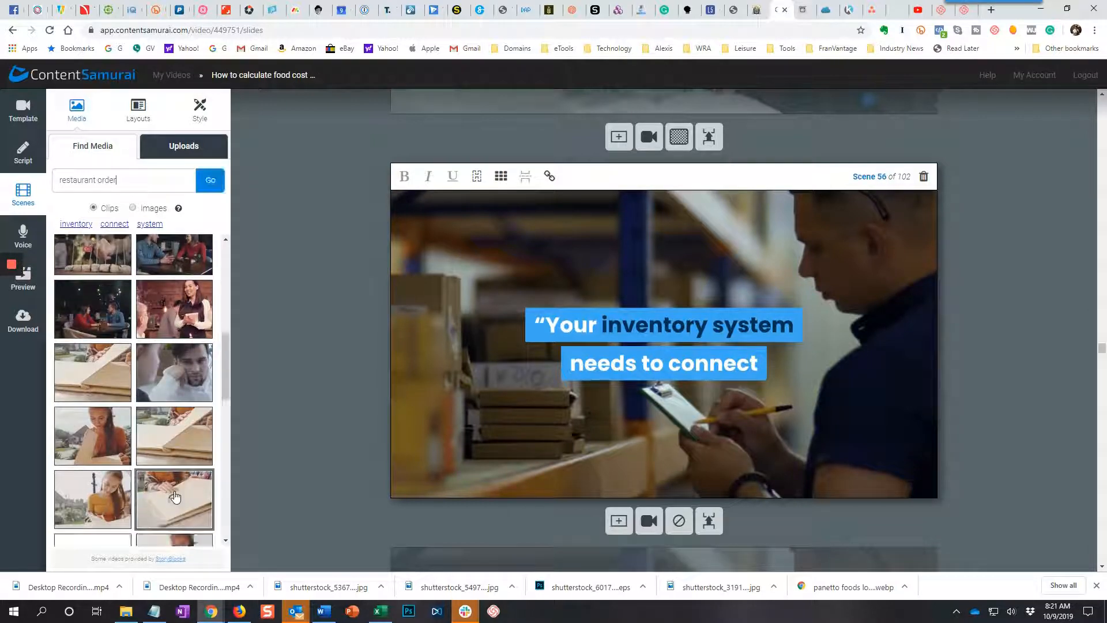
scroll(176, 496, down, 4)
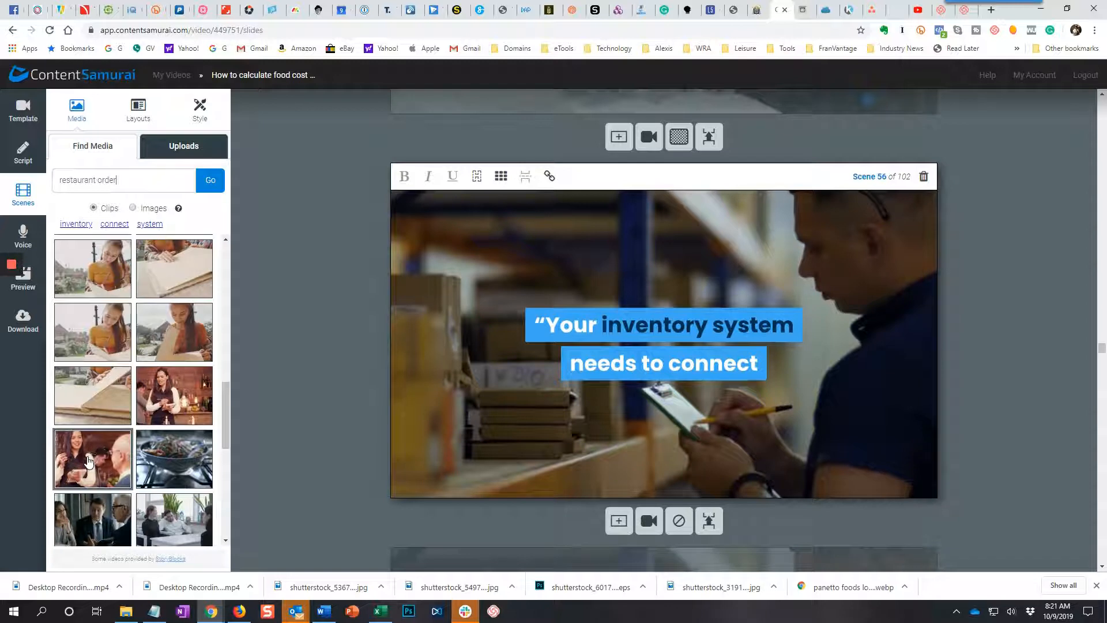
drag(88, 462, 628, 357)
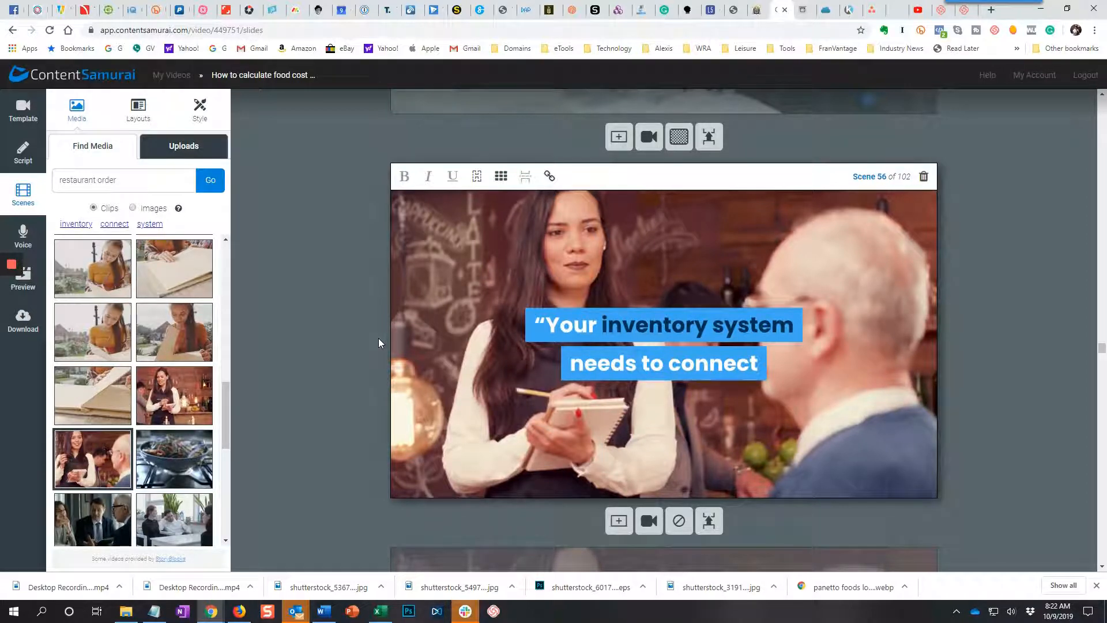
Replace the cable clip in scene 58, about the POS system, with the three people talking around a white table.
scroll(378, 342, up, 3)
scroll(378, 343, down, 6)
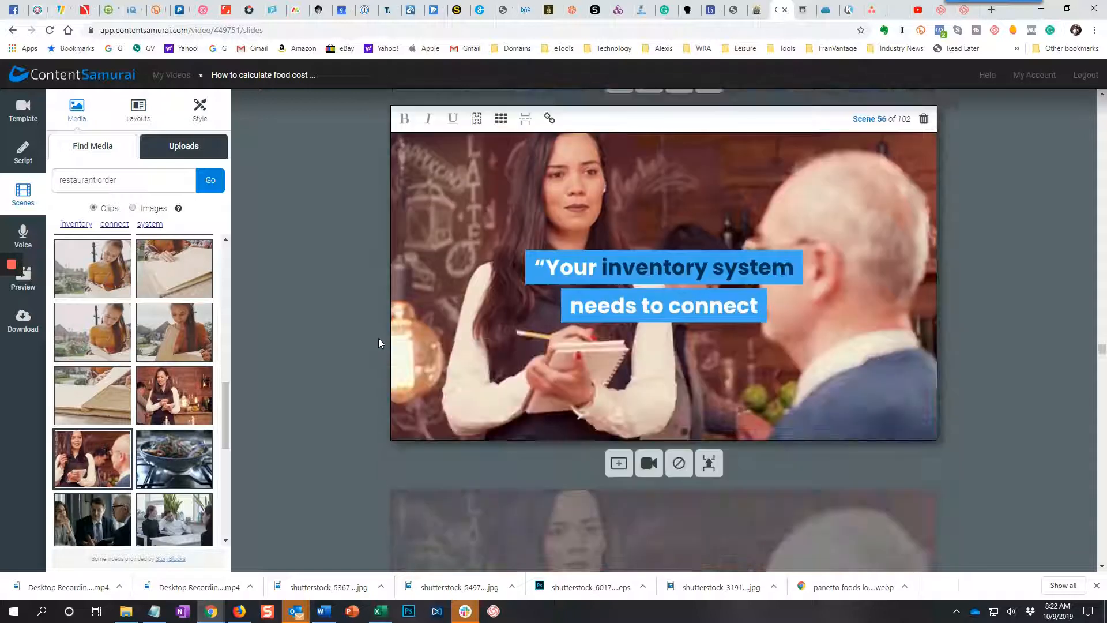
scroll(378, 338, down, 3)
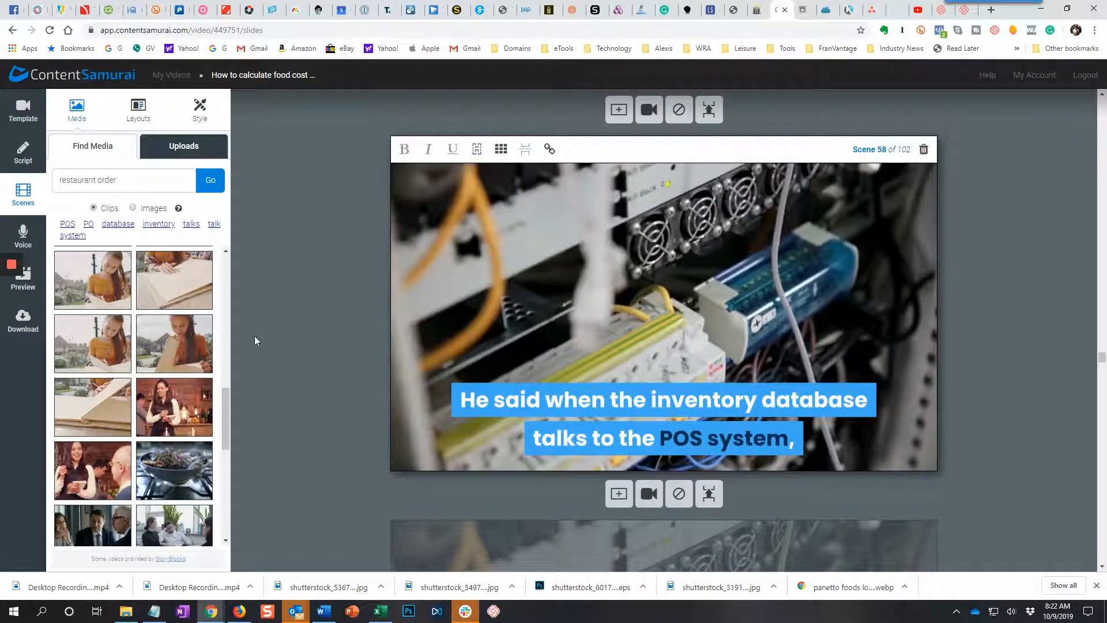
scroll(191, 427, down, 1)
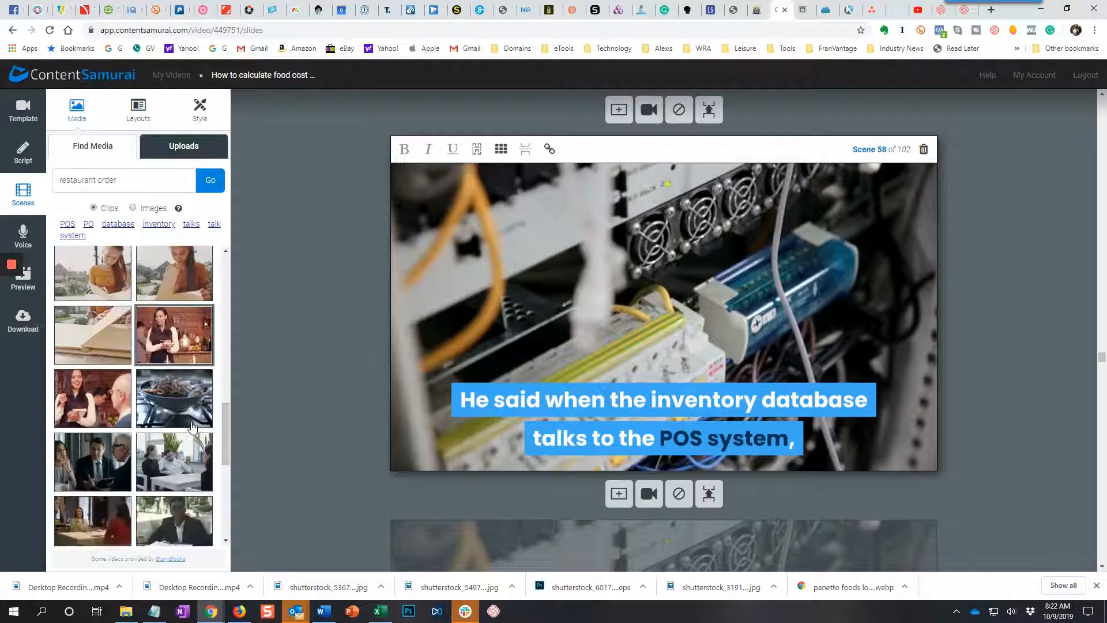
scroll(192, 427, down, 1)
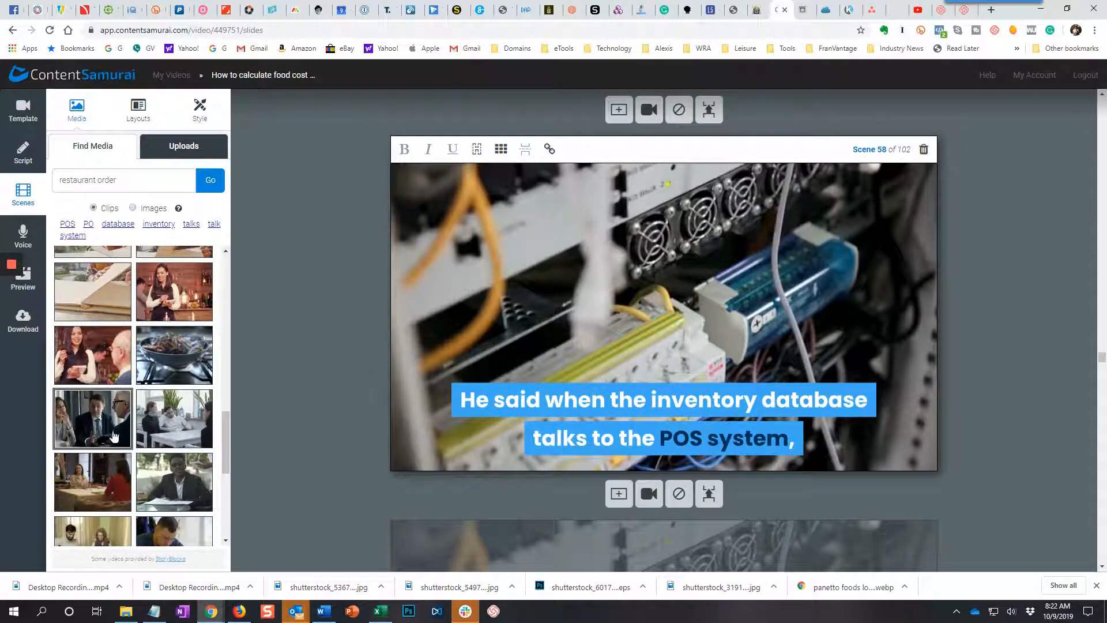
click(180, 426)
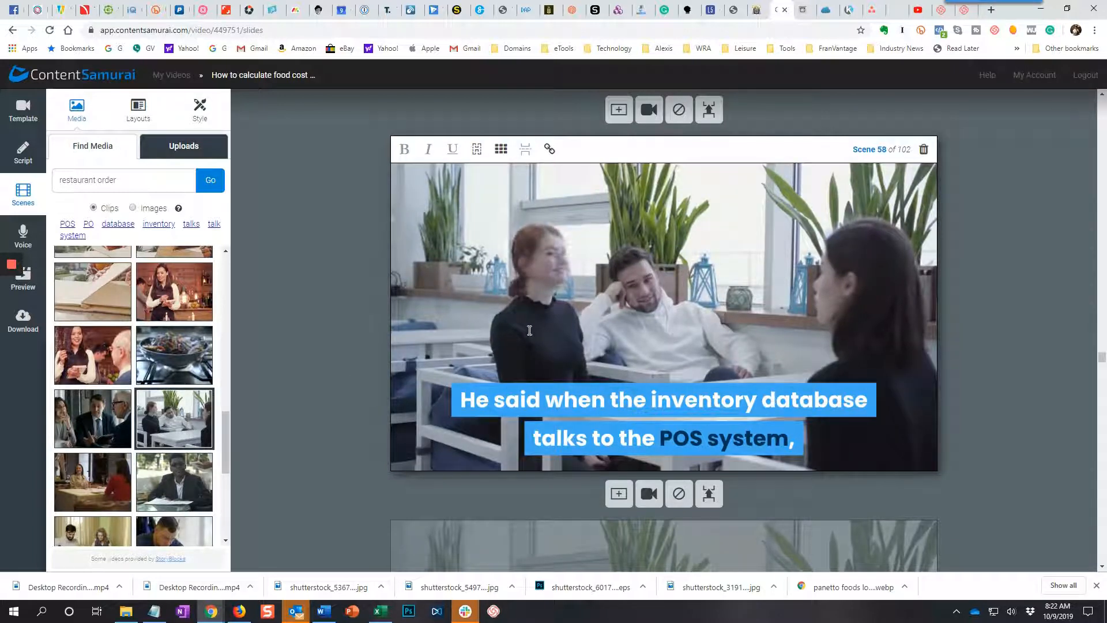
Review the clips and captions of the scenes from 59 through the pizza order example and Farrelli's inventory results.
scroll(529, 329, down, 5)
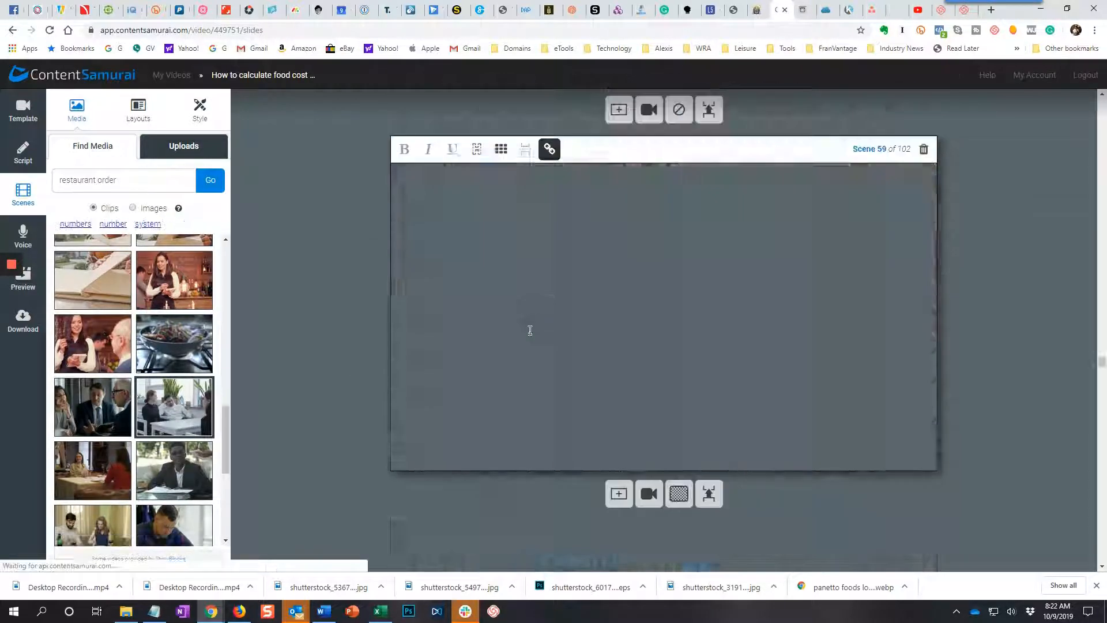
scroll(530, 330, down, 5)
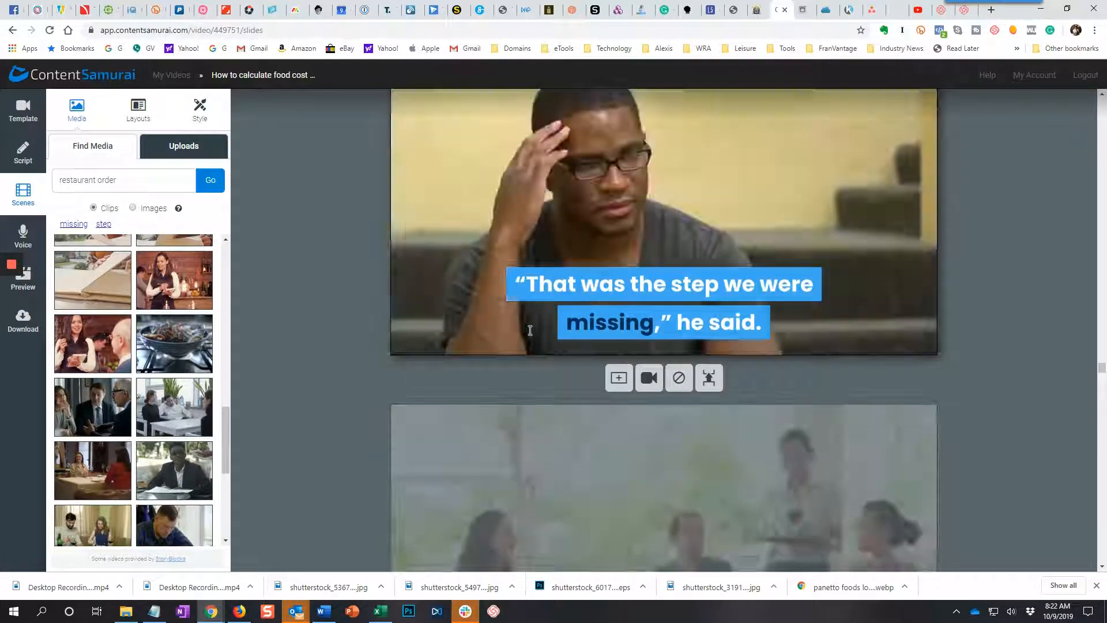
scroll(530, 329, down, 5)
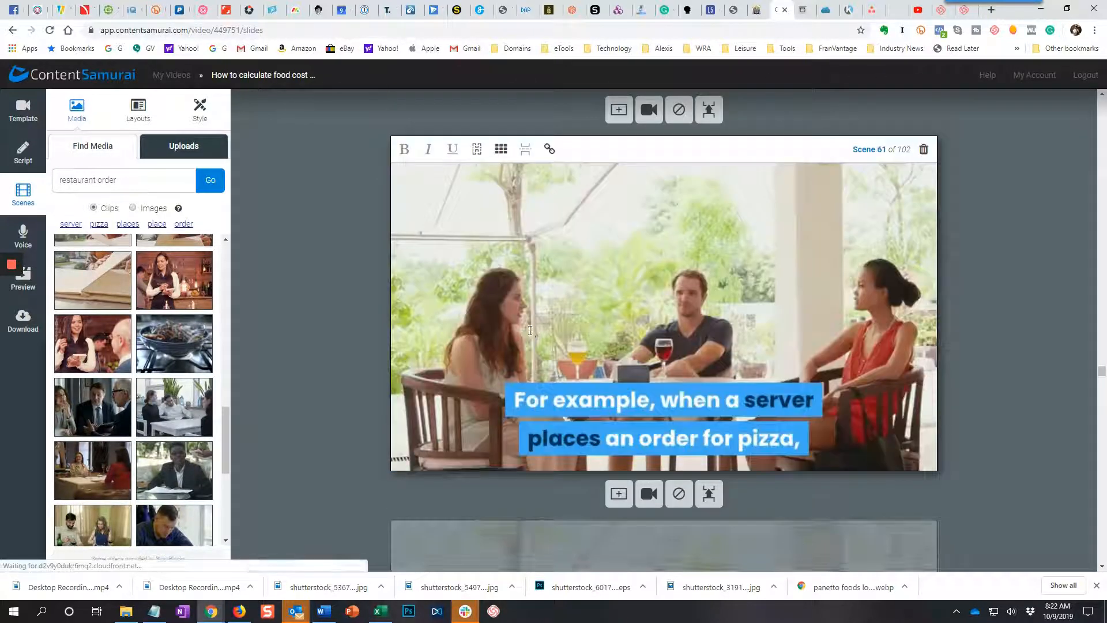
scroll(530, 329, down, 5)
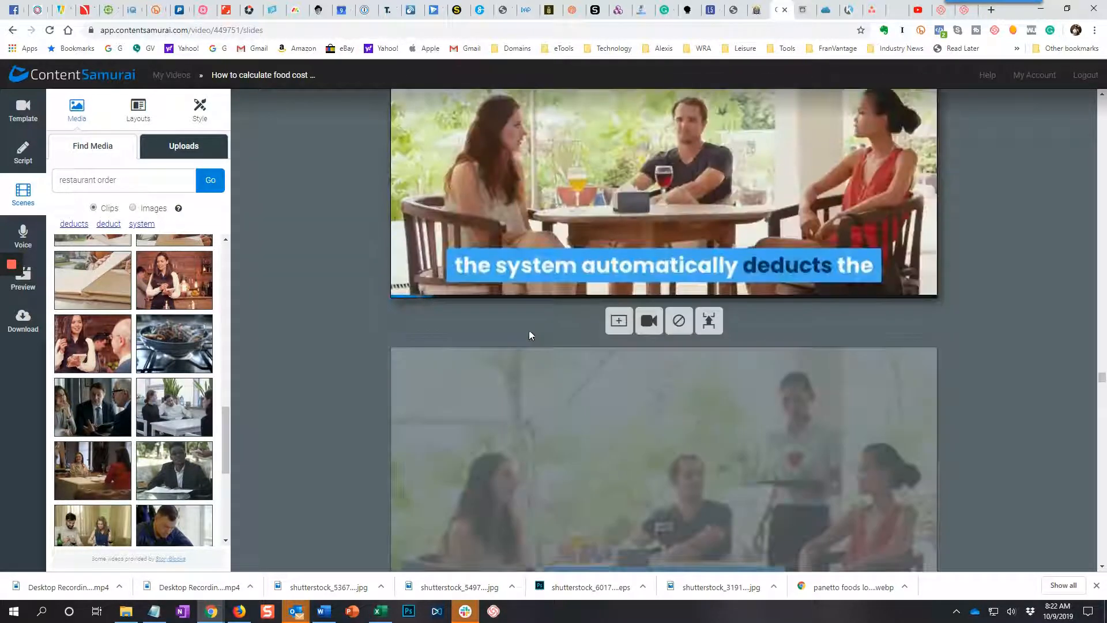
scroll(528, 330, down, 10)
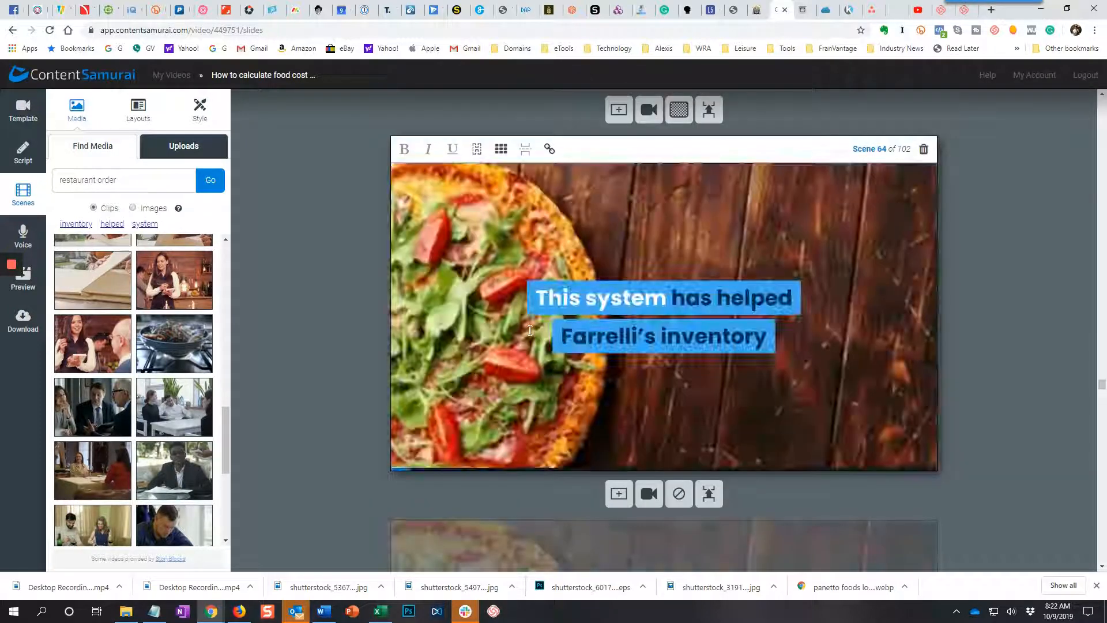
scroll(530, 330, down, 5)
scroll(528, 330, down, 10)
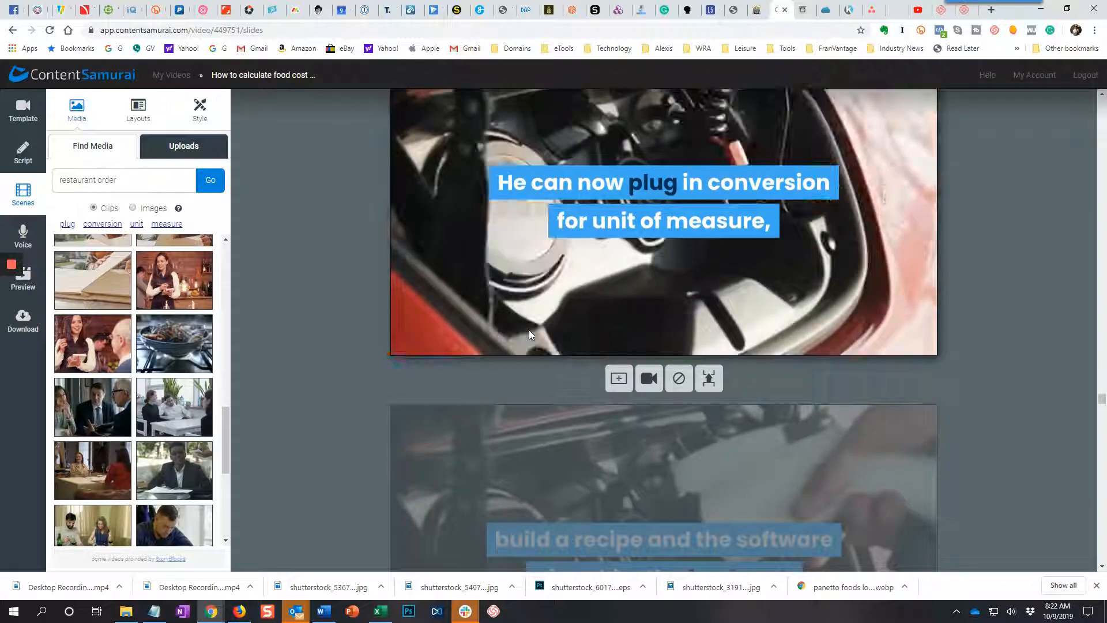
Replace the car engine clip in scene 67 with the one of a blonde waitress attending to a woman in pink.
click(528, 329)
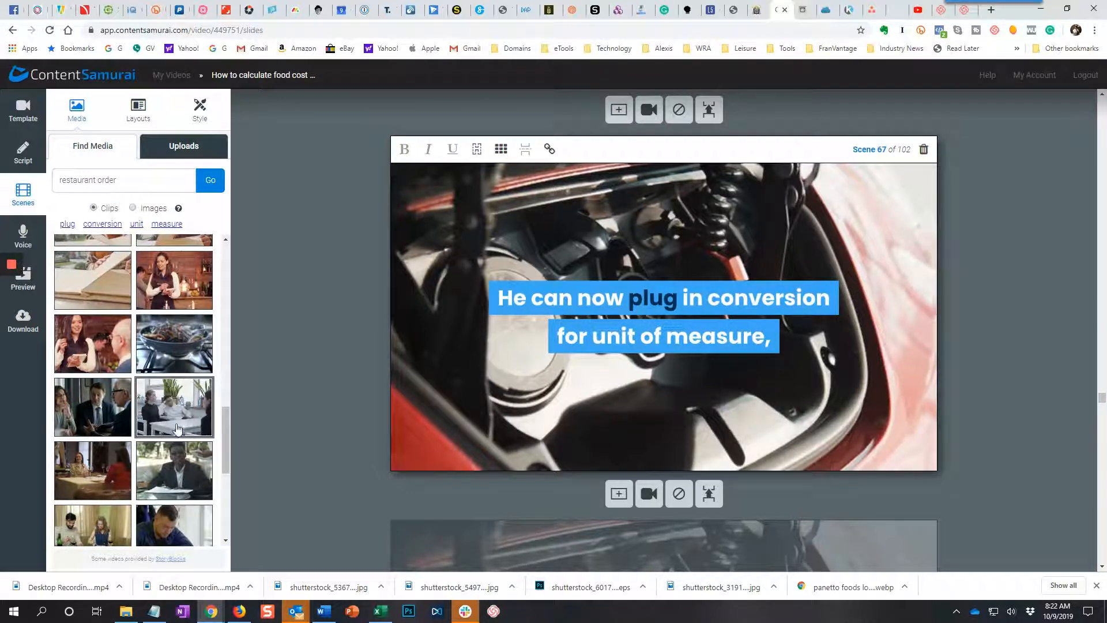
scroll(177, 429, down, 3)
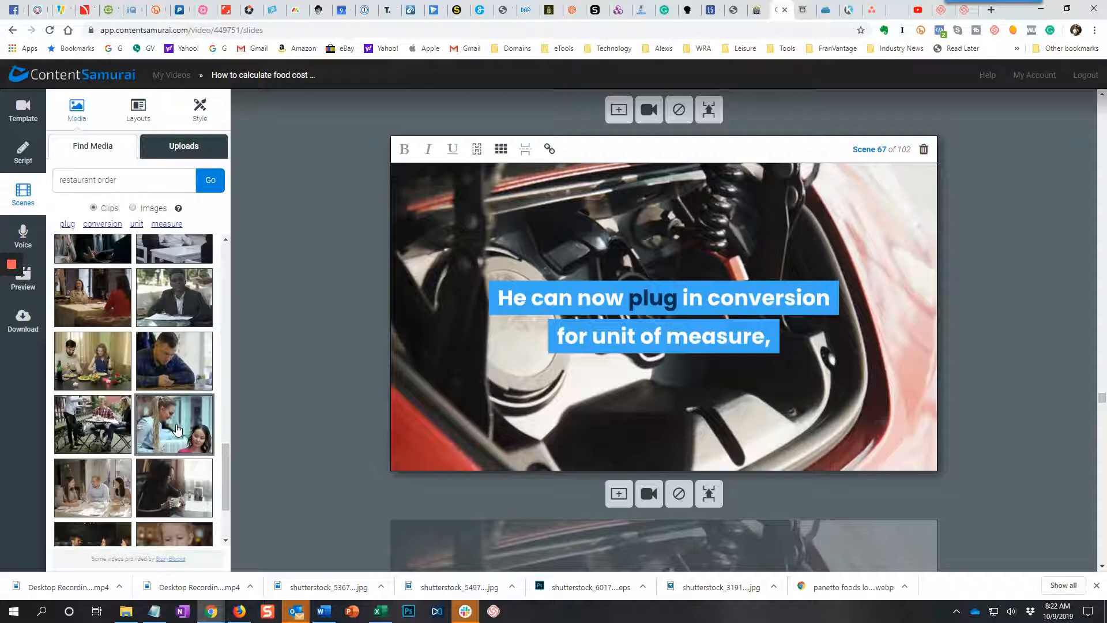
click(178, 430)
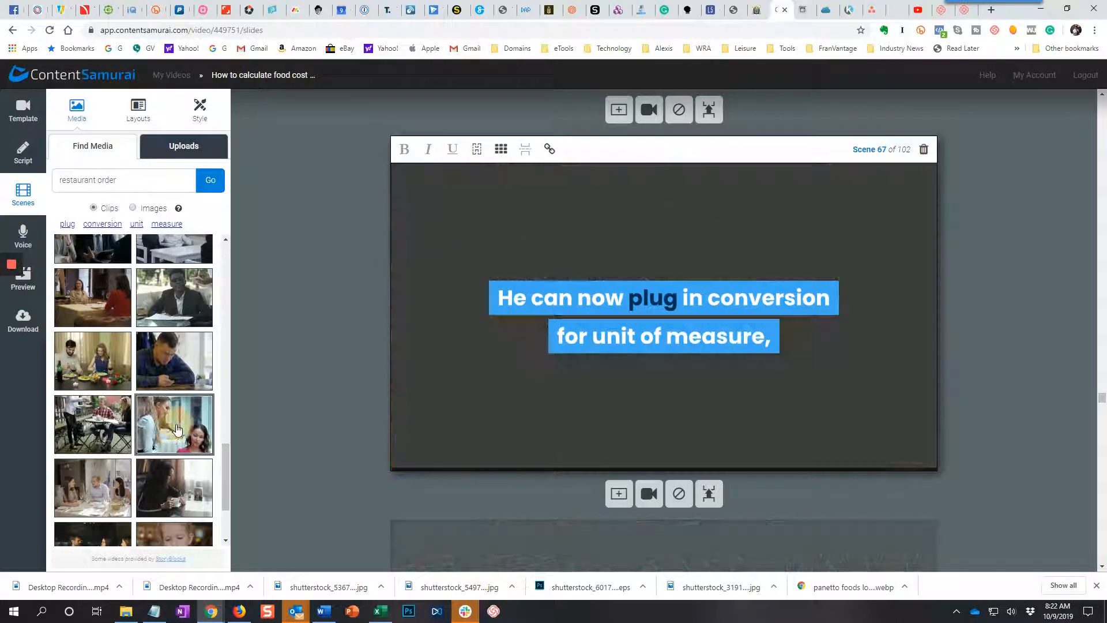
scroll(177, 429, down, 2)
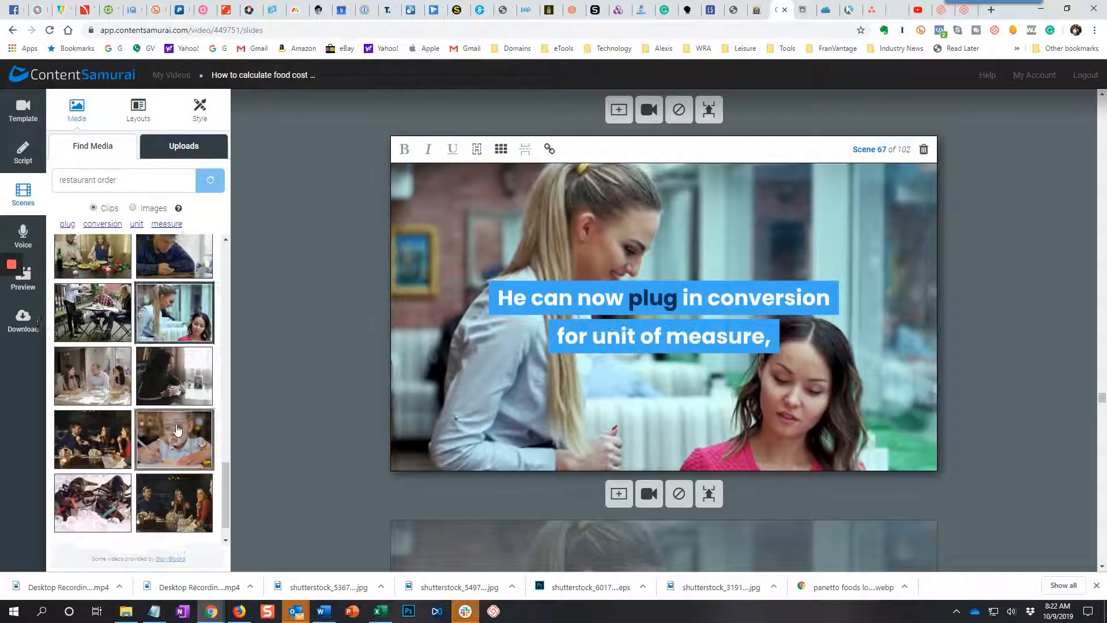
Review the clips and captions from scene 68 through the "Play with spreadsheets" section to scene 82 on buying at a discount.
scroll(504, 396, down, 5)
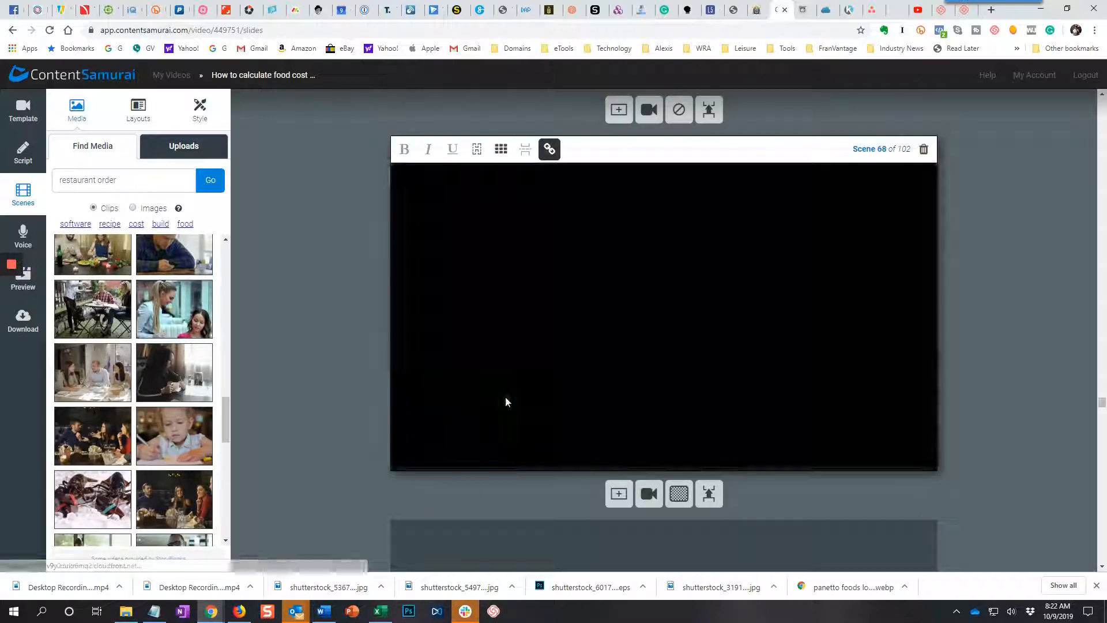
scroll(506, 402, down, 3)
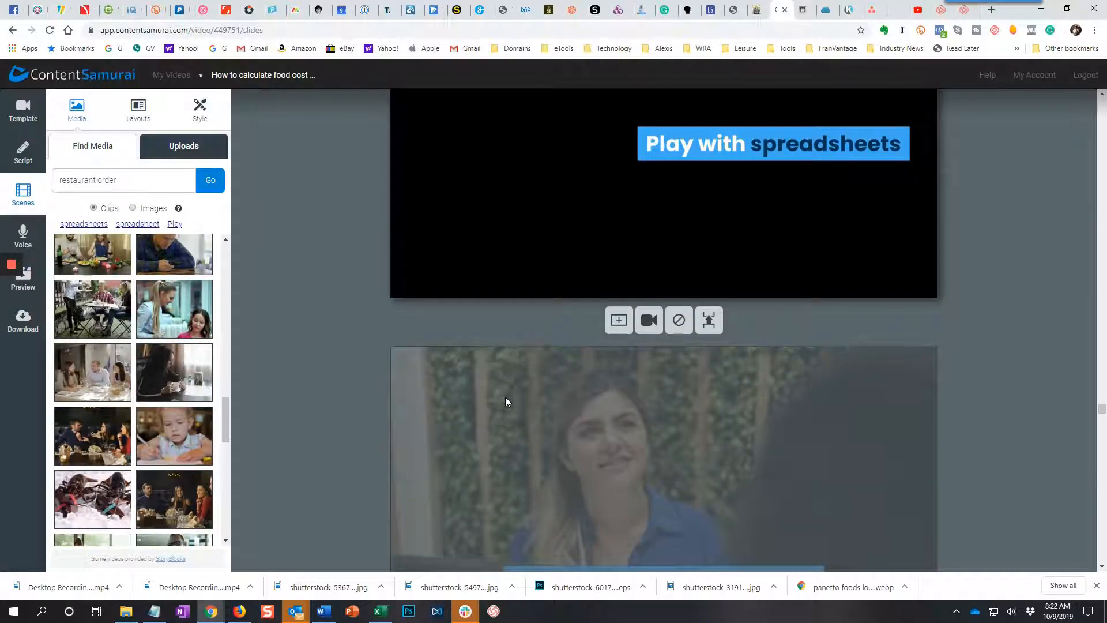
click(505, 396)
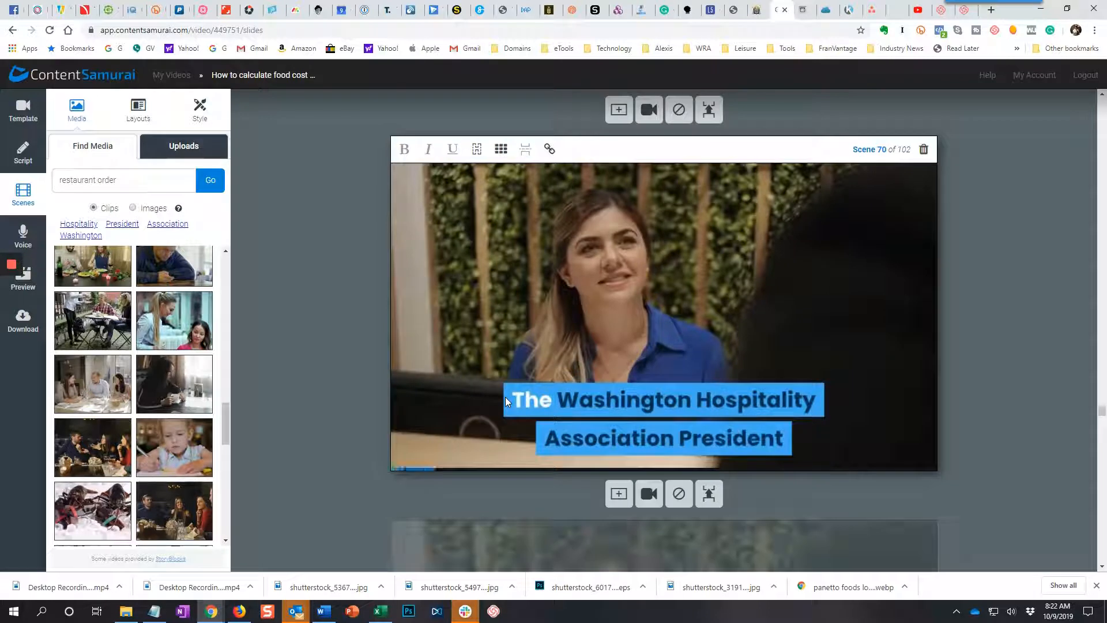
scroll(505, 396, down, 15)
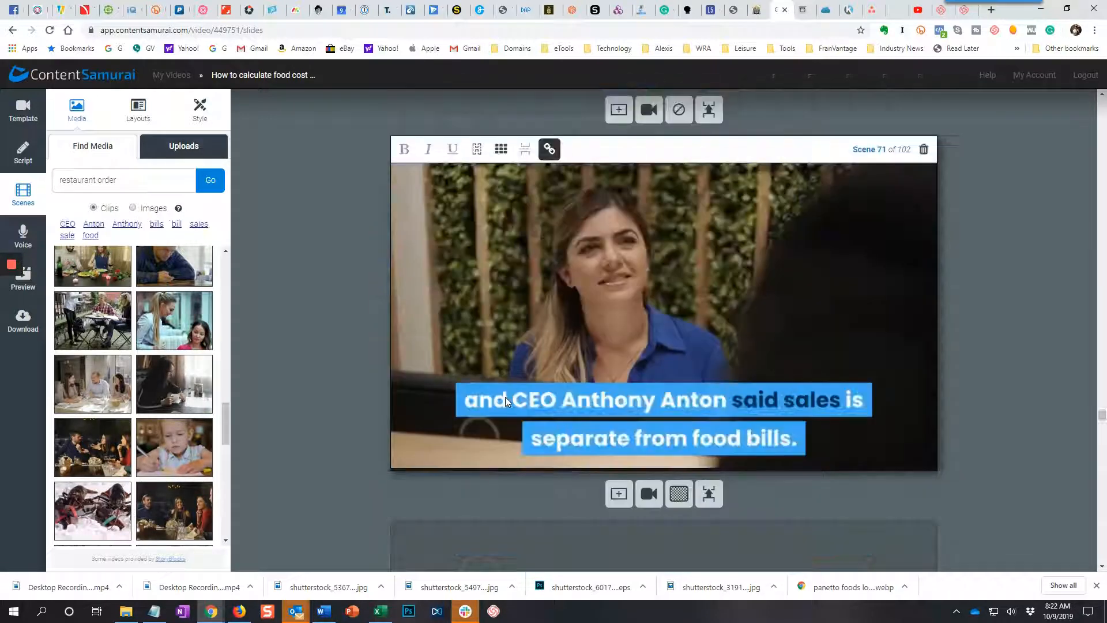
scroll(473, 443, down, 5)
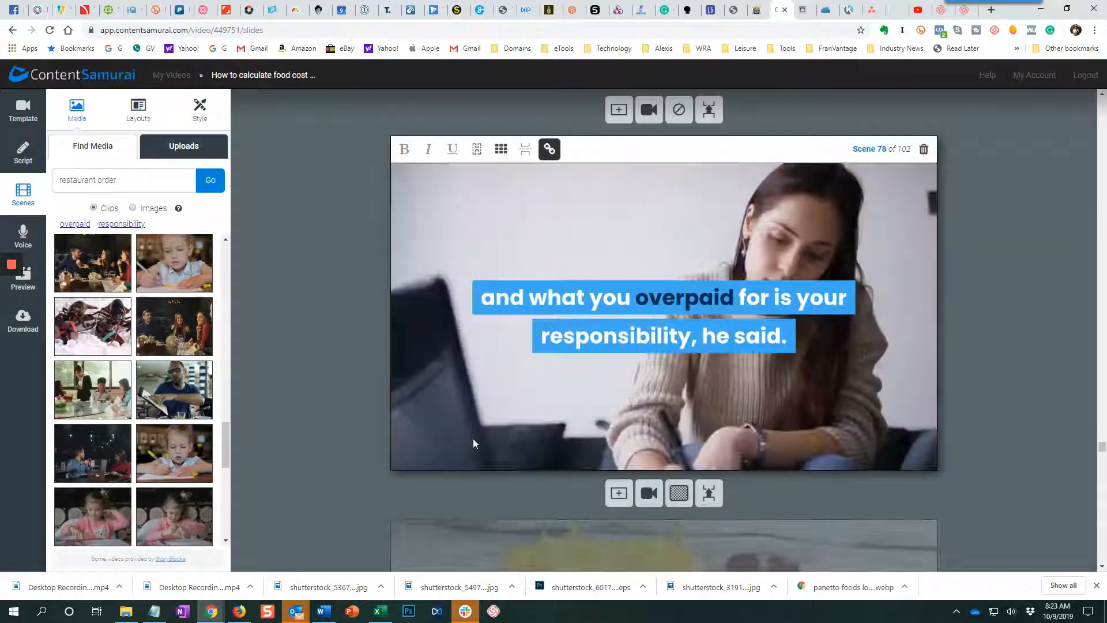
scroll(473, 442, down, 10)
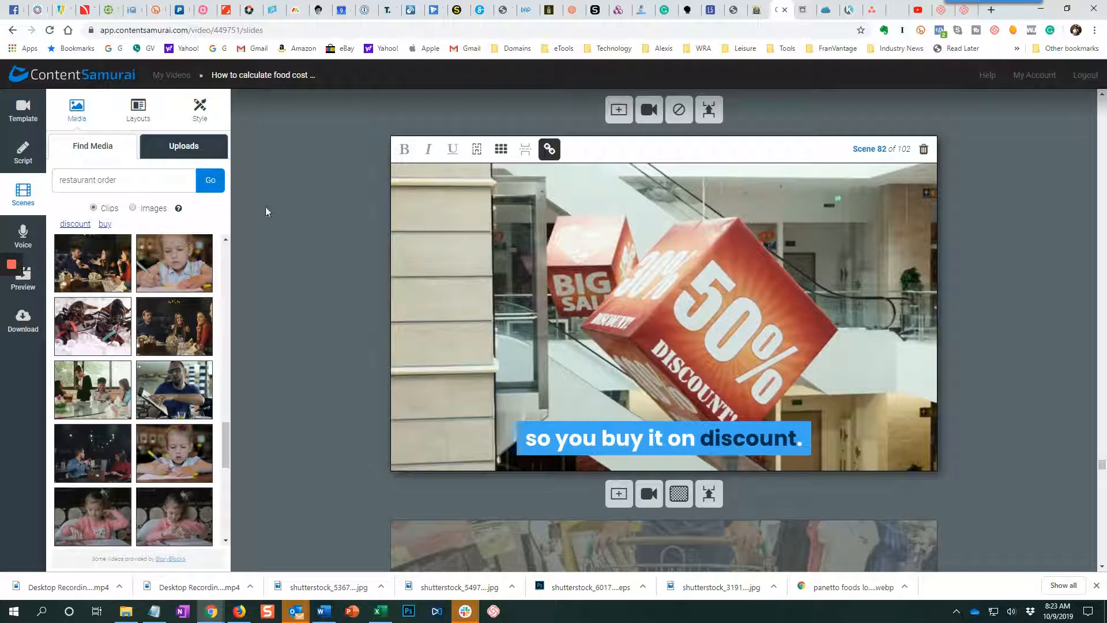
Examine the video's voice track options, including recording a voice track sentence by sentence and uploading an audio file.
click(34, 241)
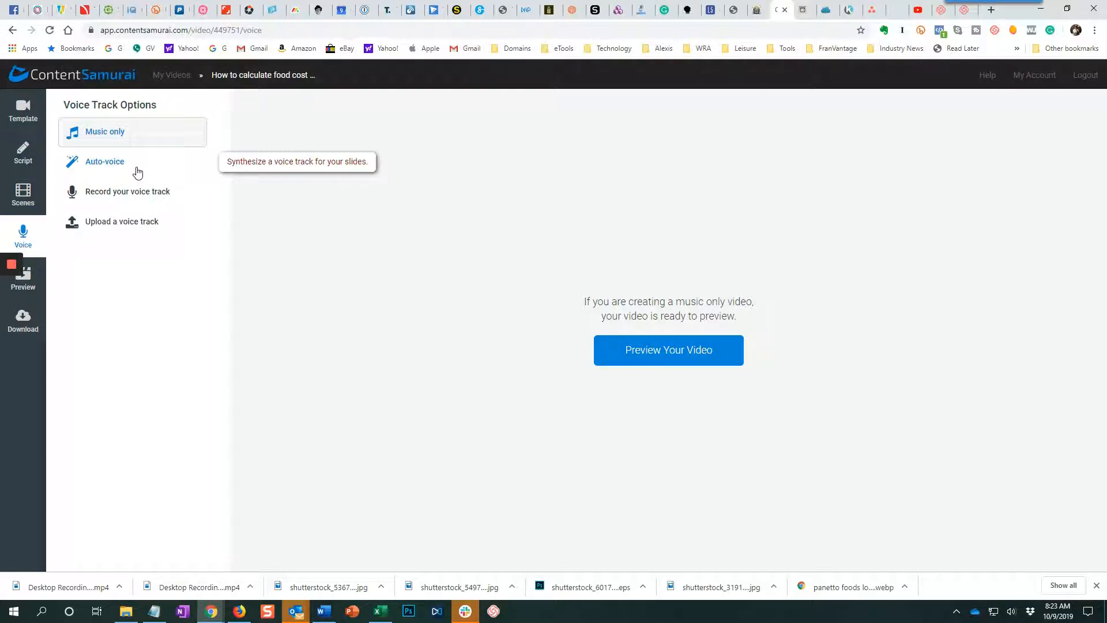
click(122, 191)
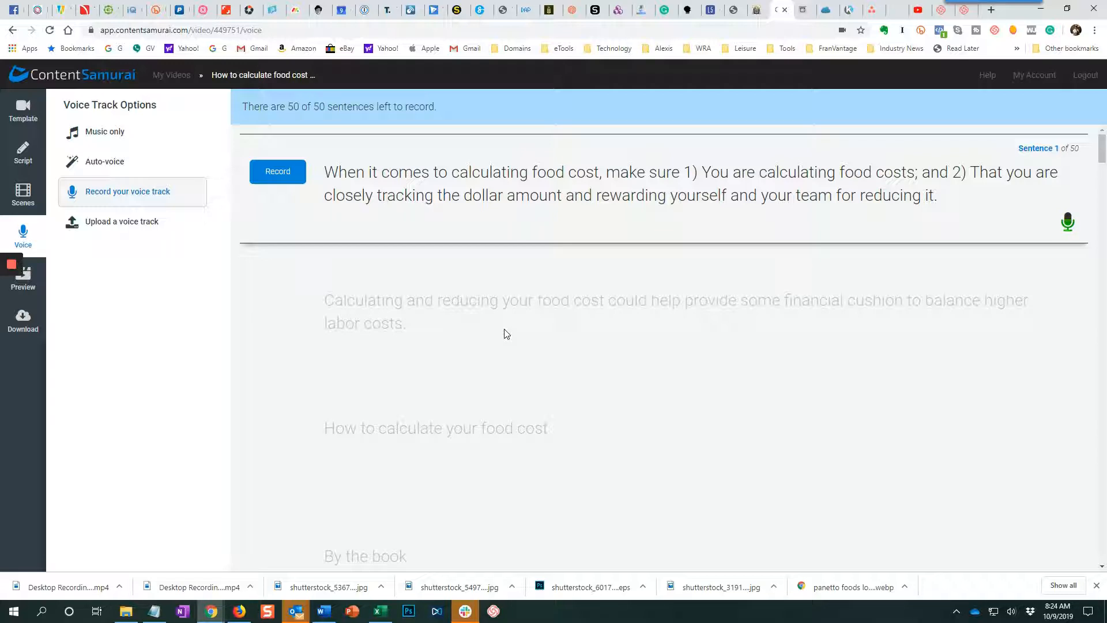
click(111, 230)
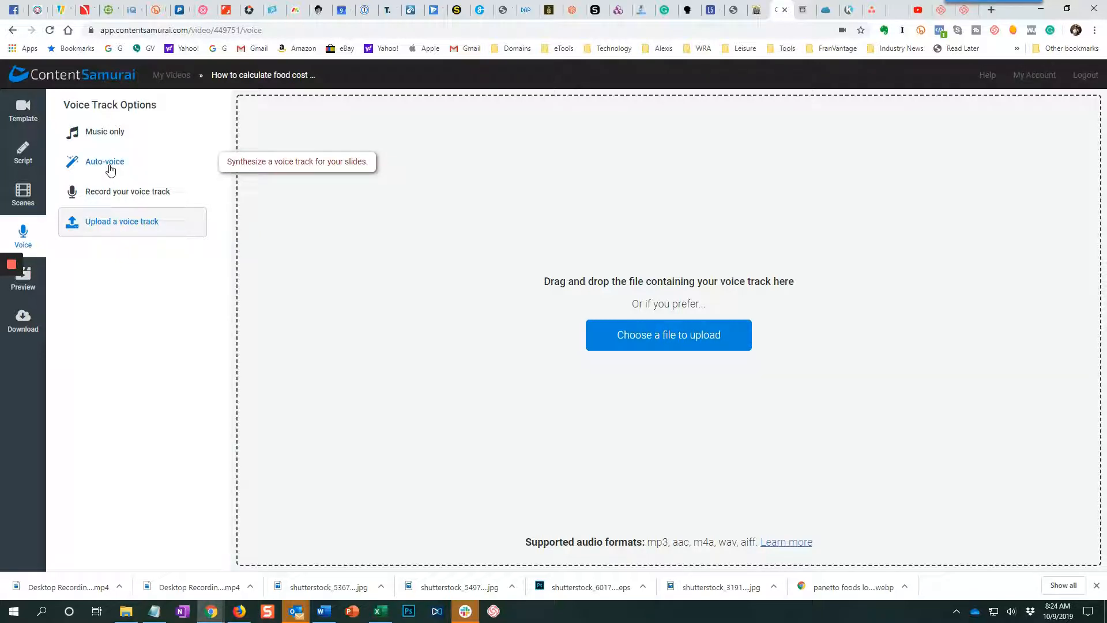
Set the voice track to Music only and generate the video's preview.
click(37, 286)
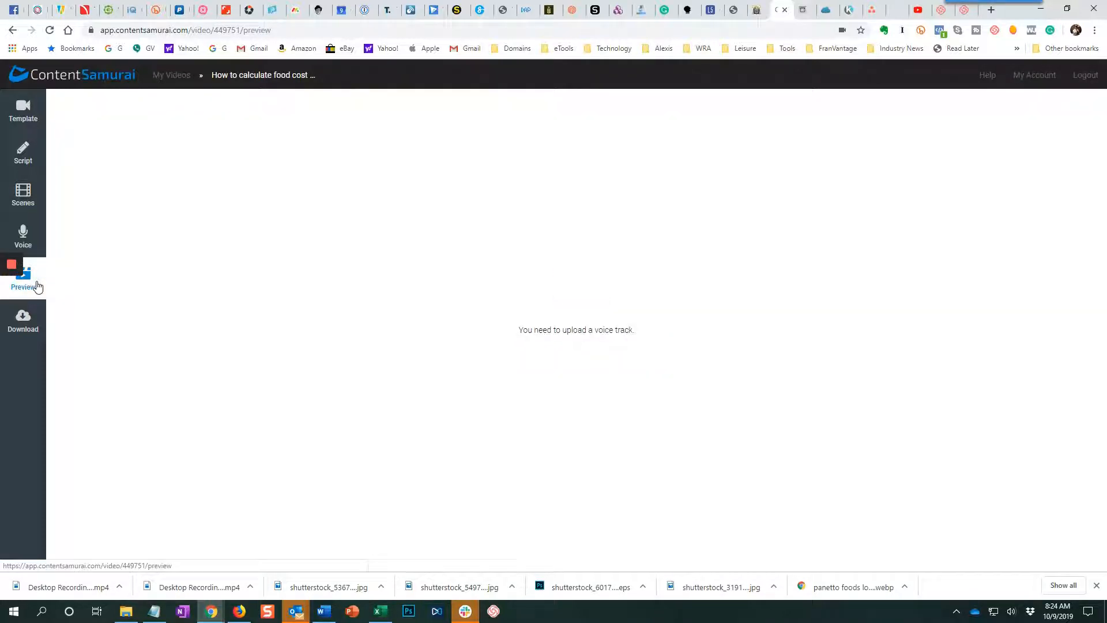
click(26, 225)
click(104, 138)
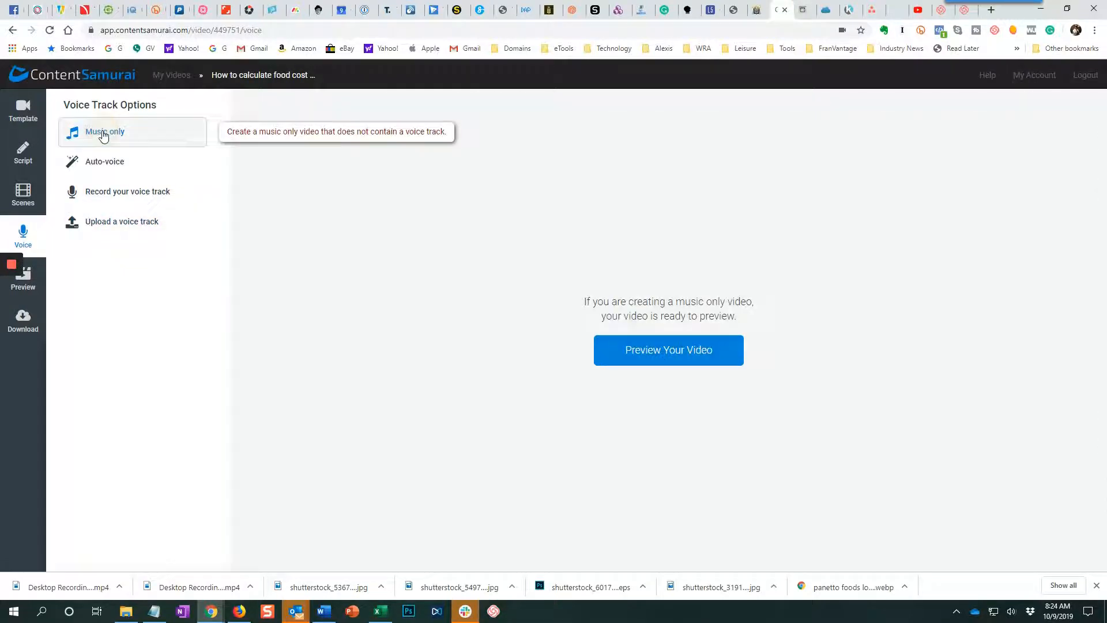
click(675, 357)
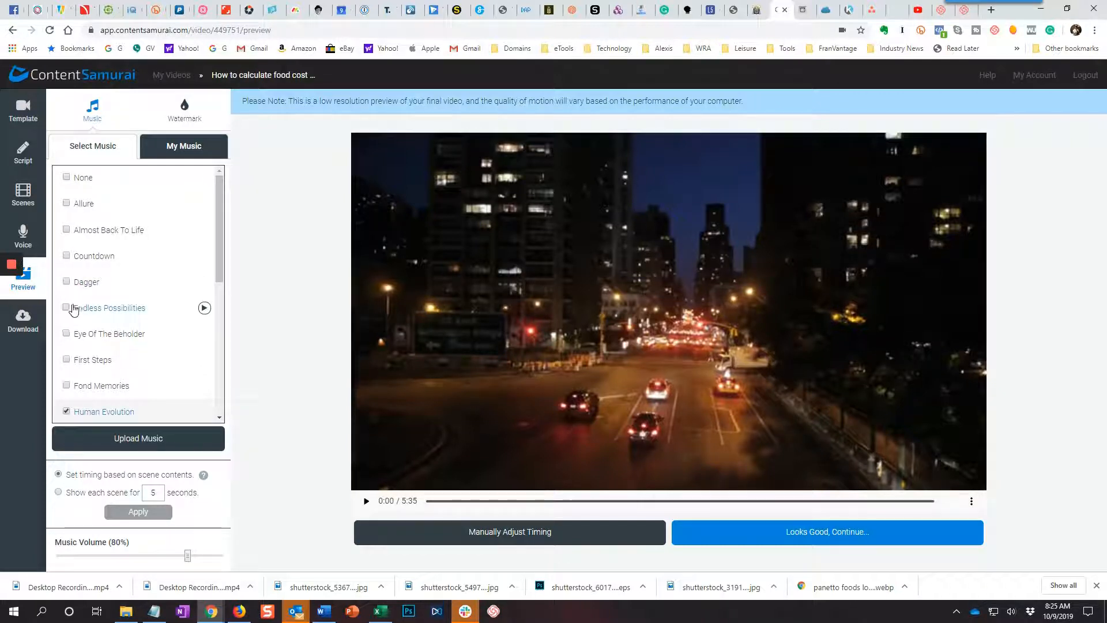
Listen to a sample of Endless Possibilities and select it as the video's background music.
click(202, 310)
click(204, 307)
click(66, 308)
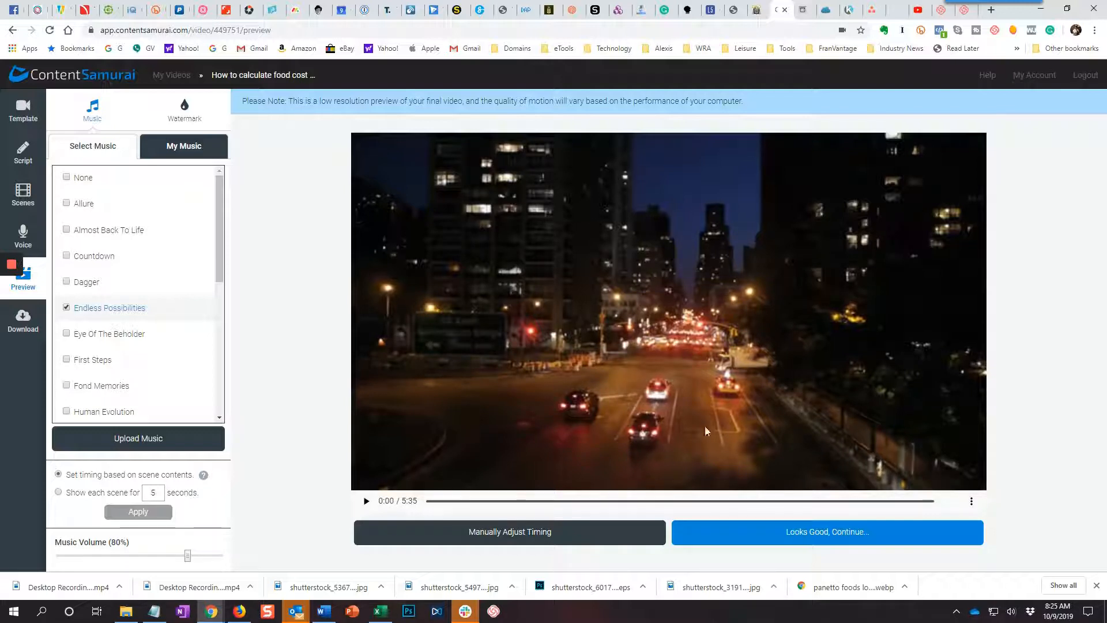
Download the approved video to the Videos folder as MP4 file how-to-calculate-food-cost-in-washington-state-restaurants and play it back.
click(795, 532)
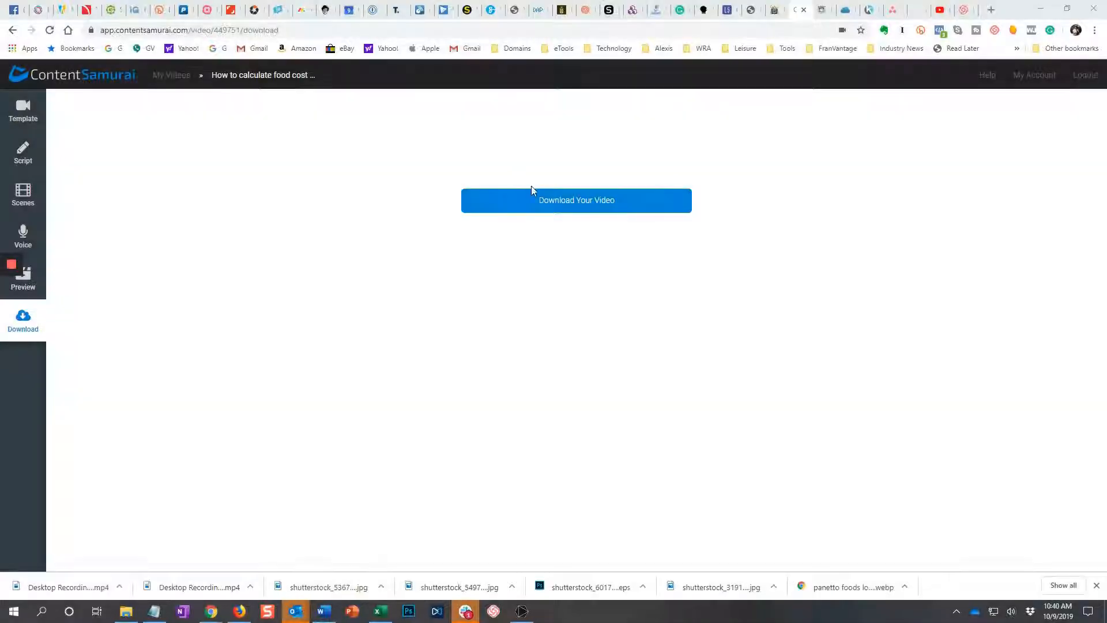
click(539, 198)
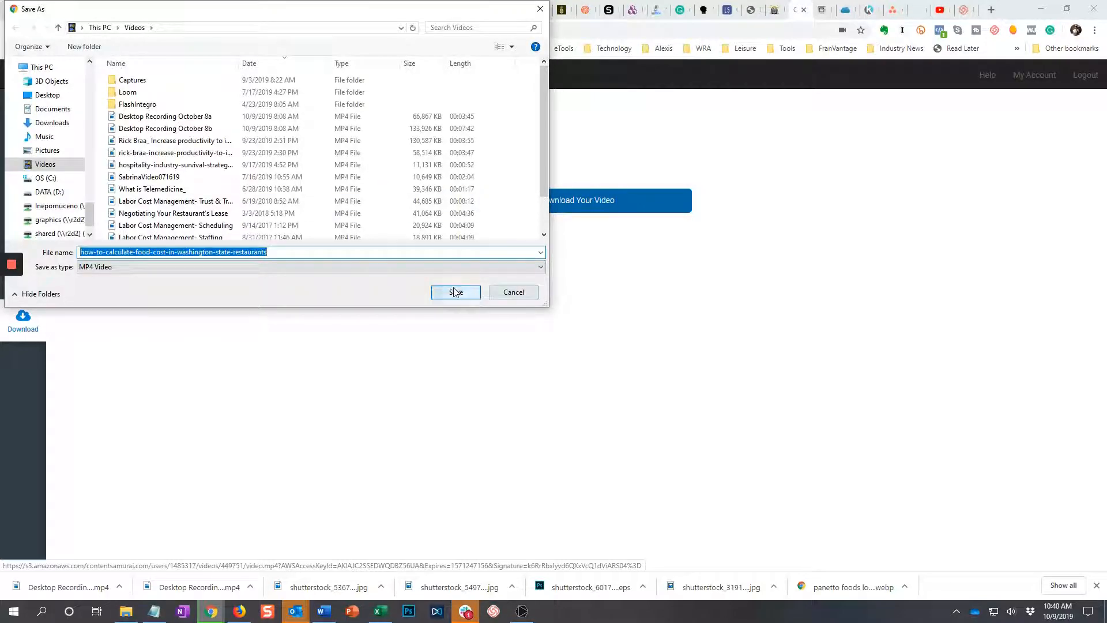
click(456, 291)
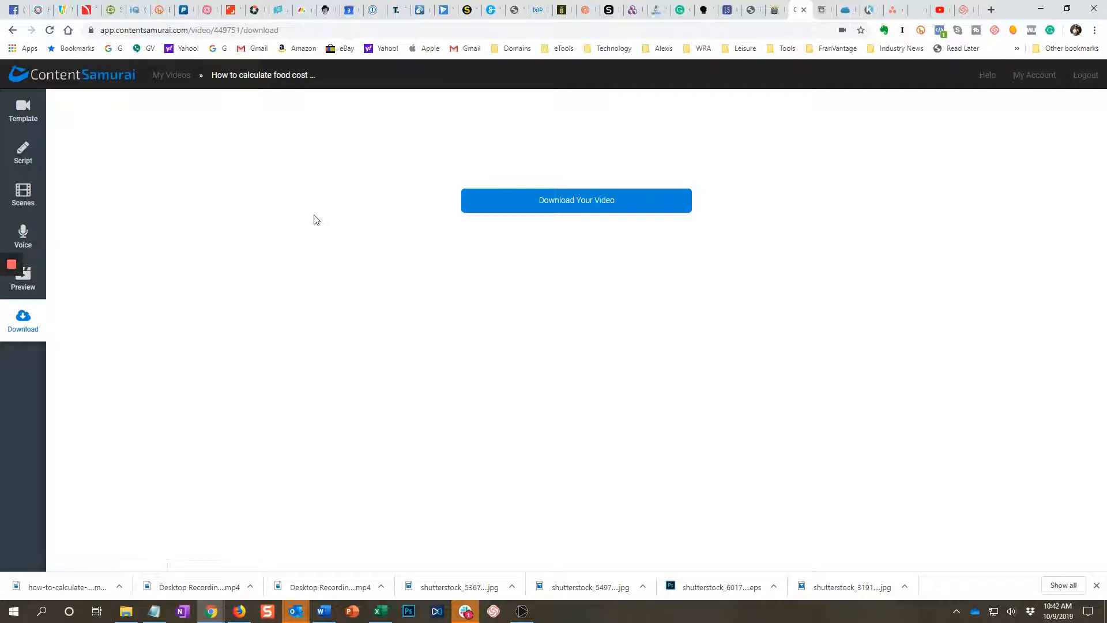
click(74, 586)
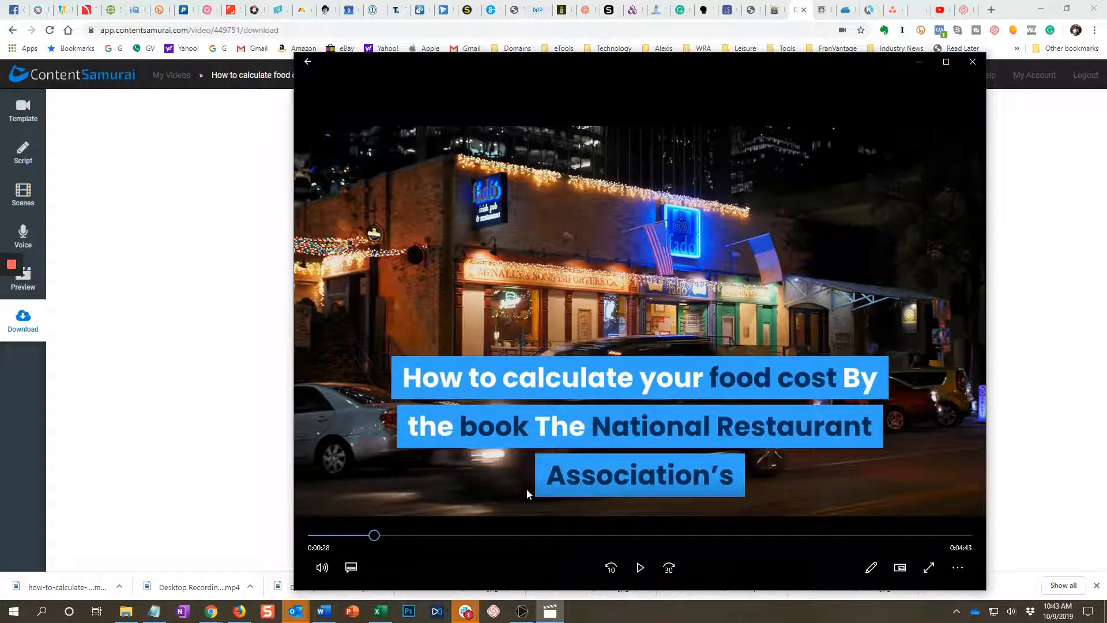
click(211, 420)
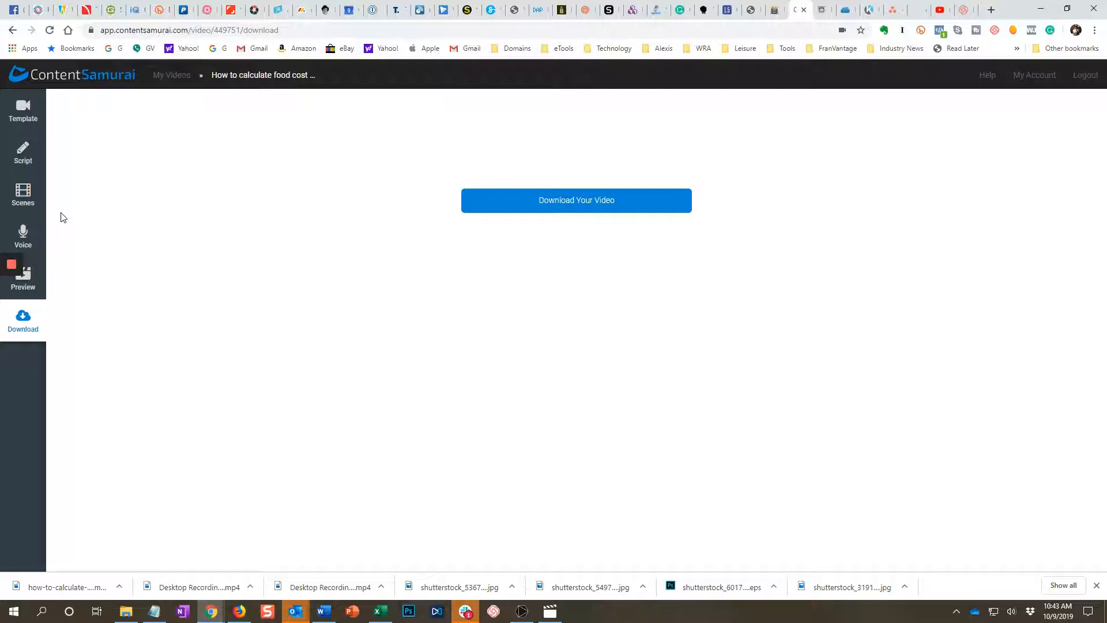
In the Lumen5 project, add the story sentence "This method tells you how many days the inventory will last" as a new scene, then return to ContentSamurai.
click(727, 15)
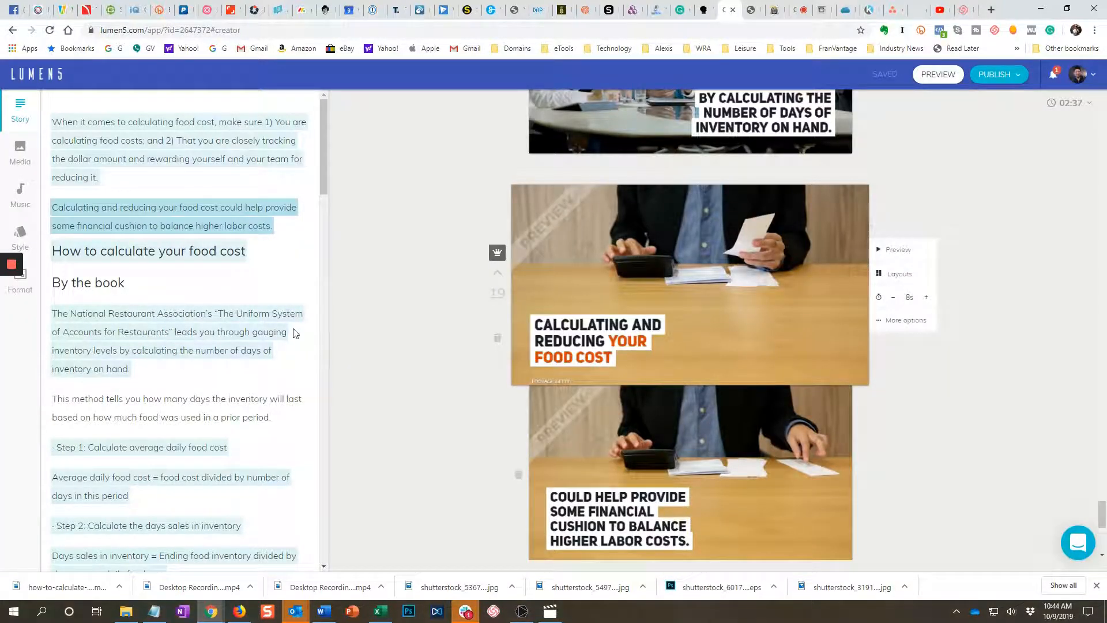
mouse_move(505, 253)
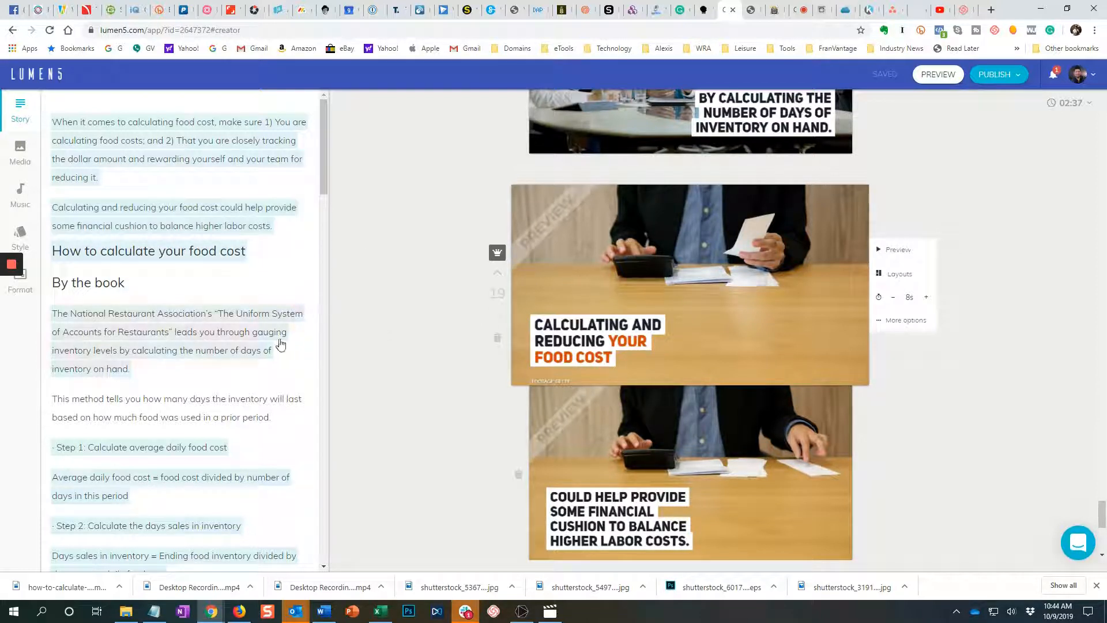
click(233, 413)
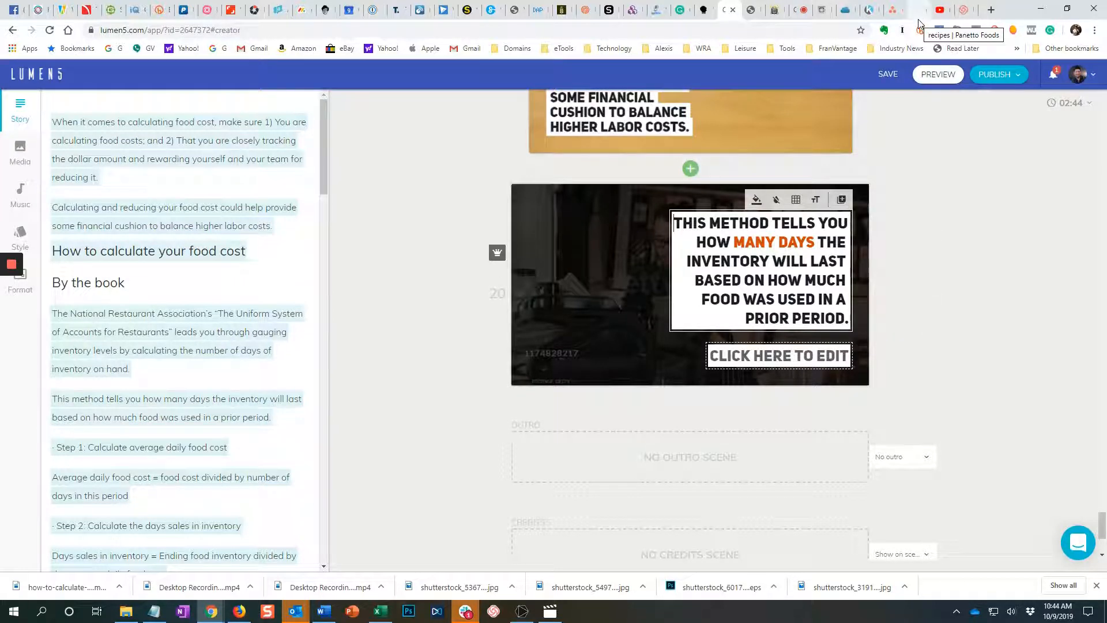
click(798, 12)
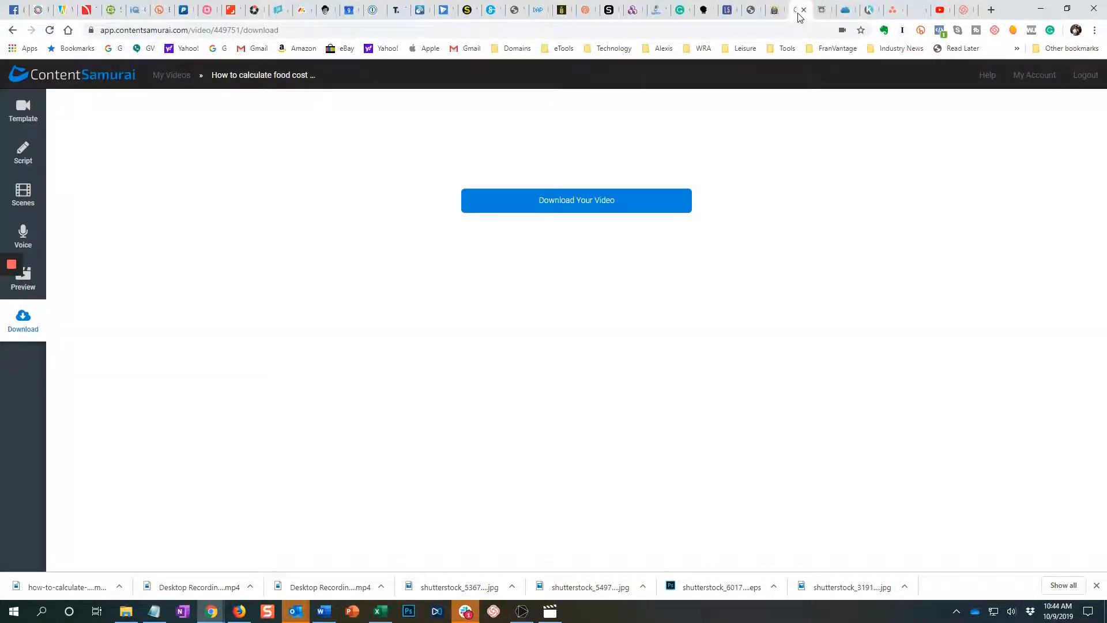